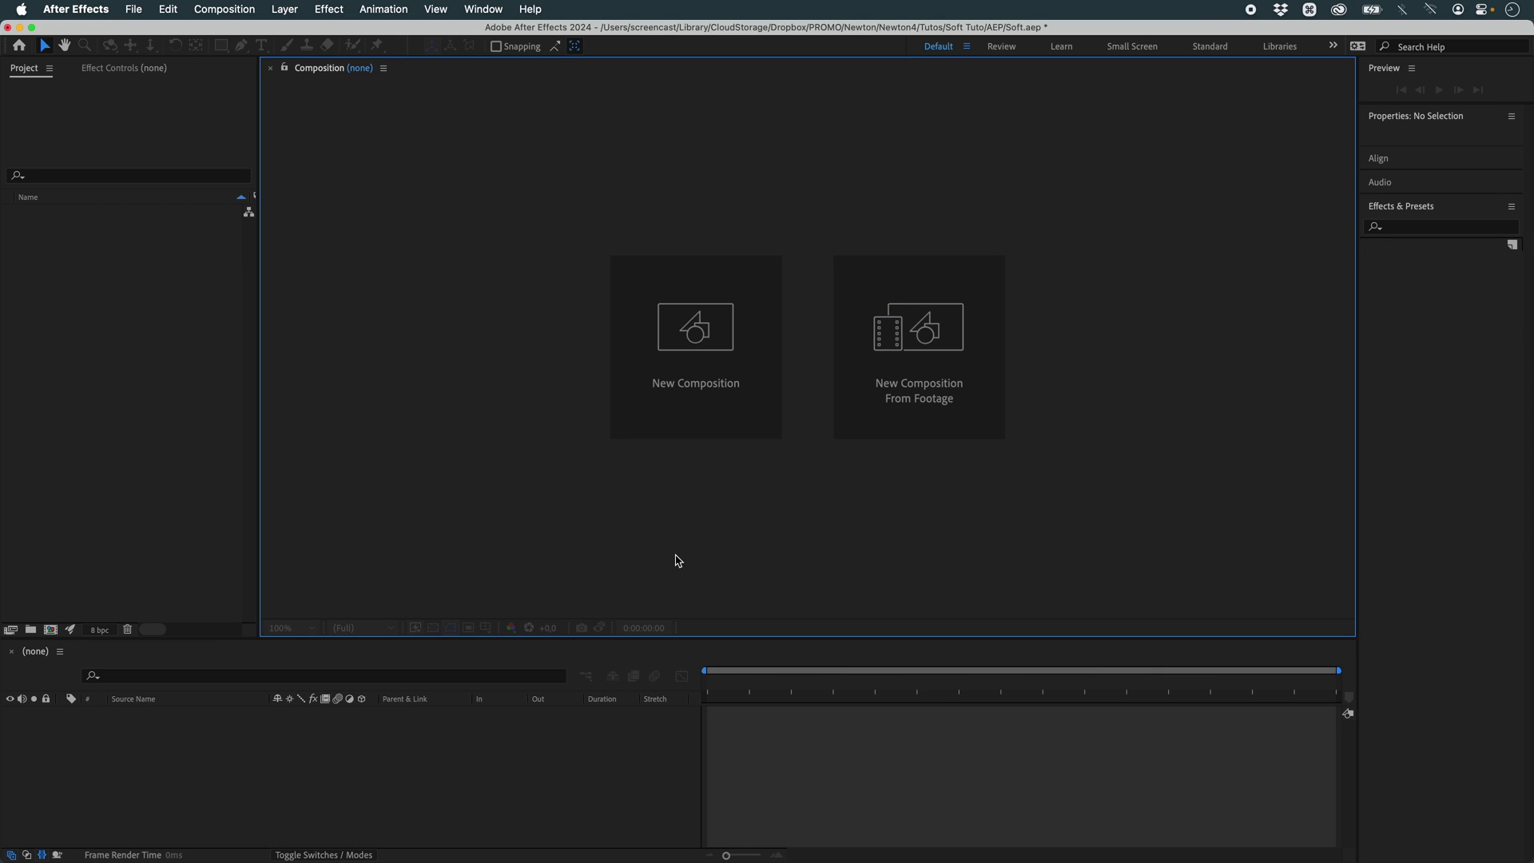
Create a new 1920x1080 composition at 30 fps with a duration of 20 seconds.
left_click(706, 326)
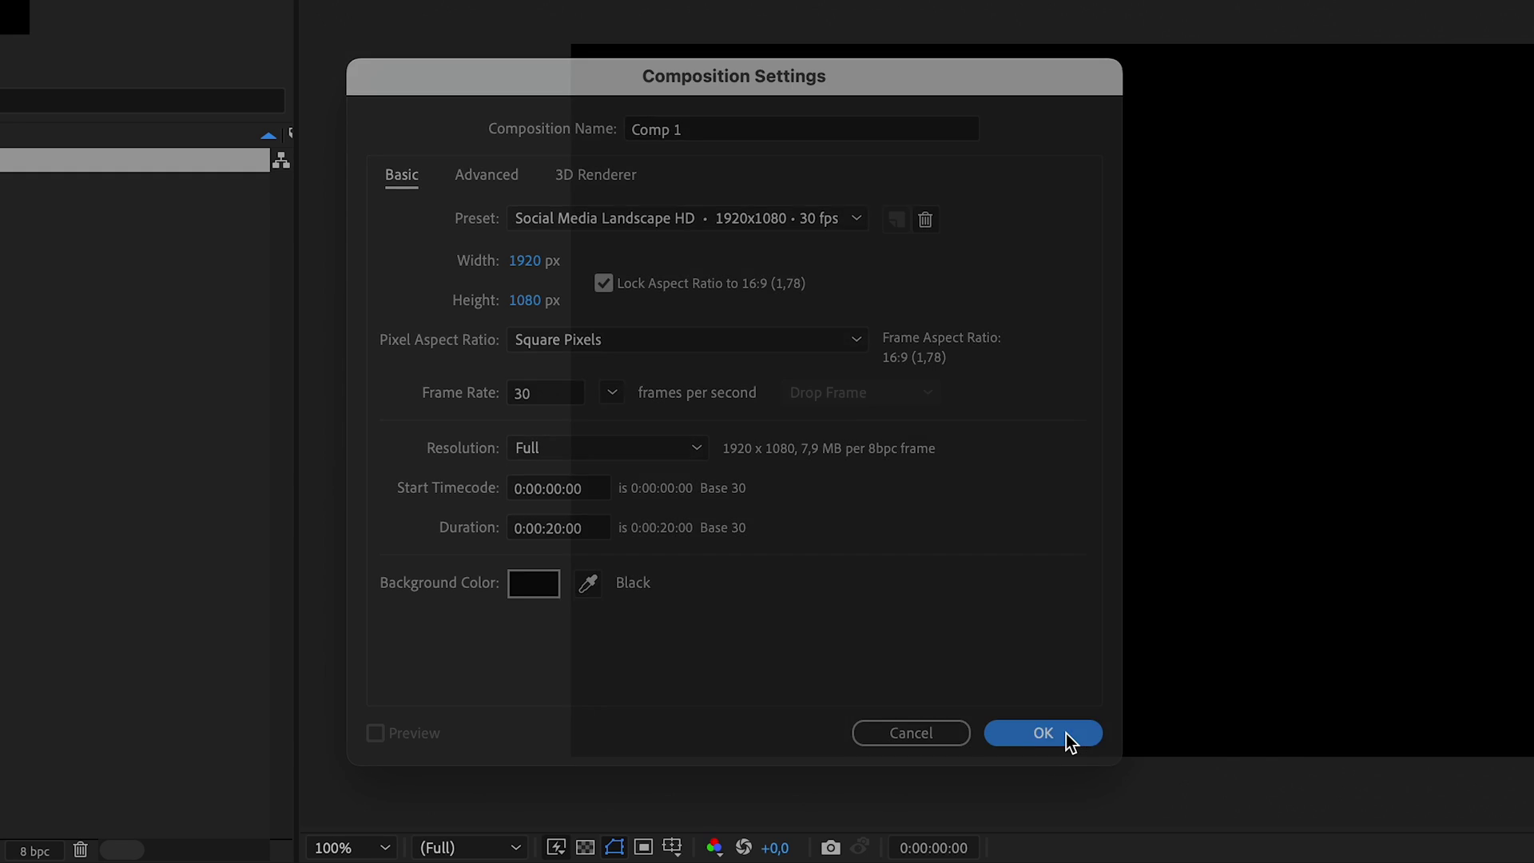
left_click(1066, 733)
Add the text SOFT in HWT Gothic Round at 511 px and centre it in the composition.
key("t")
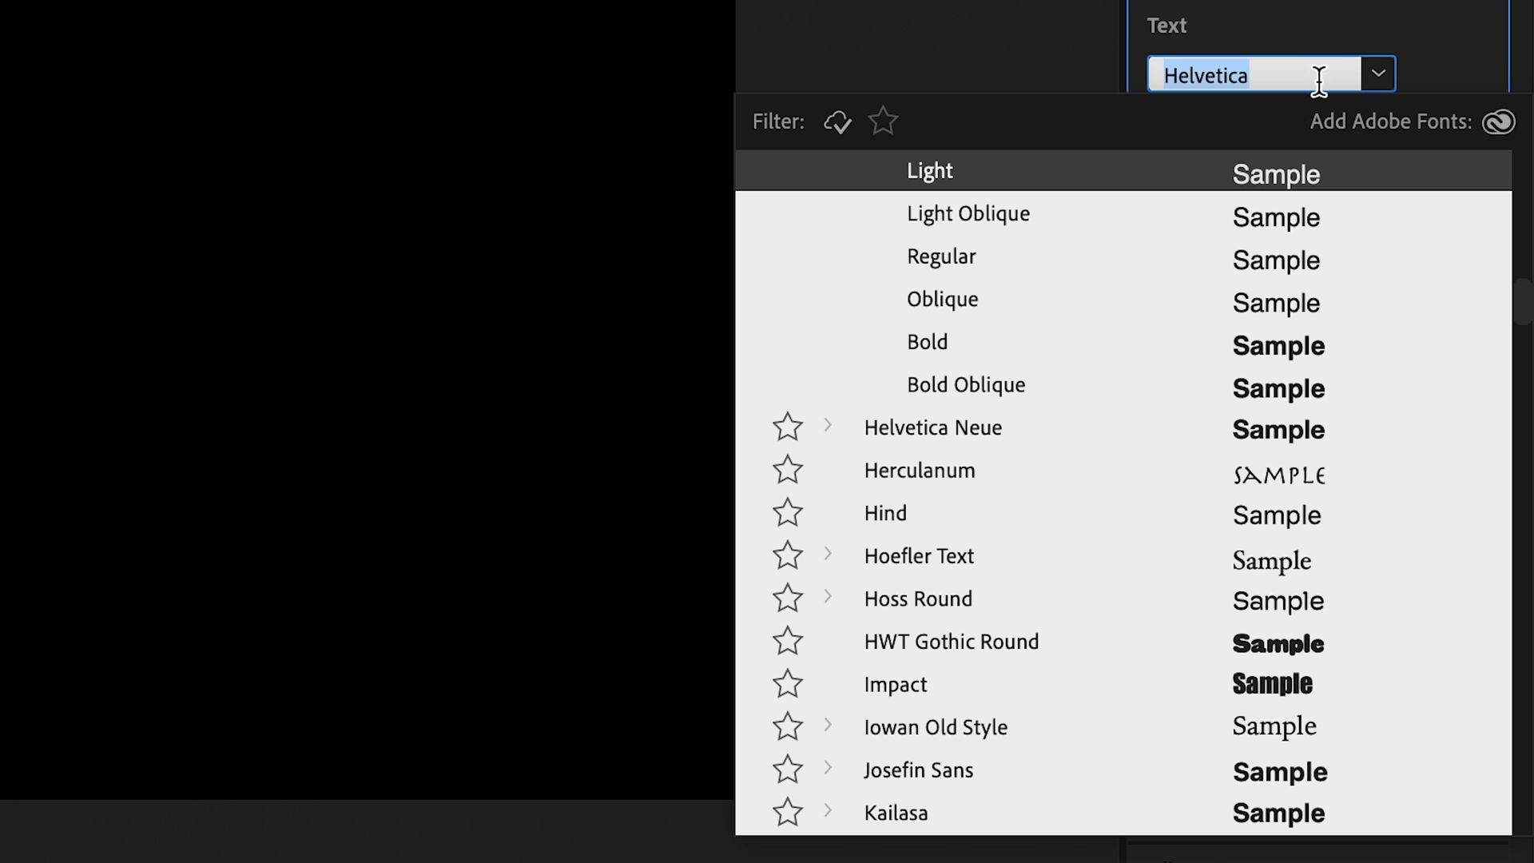
left_click(969, 639)
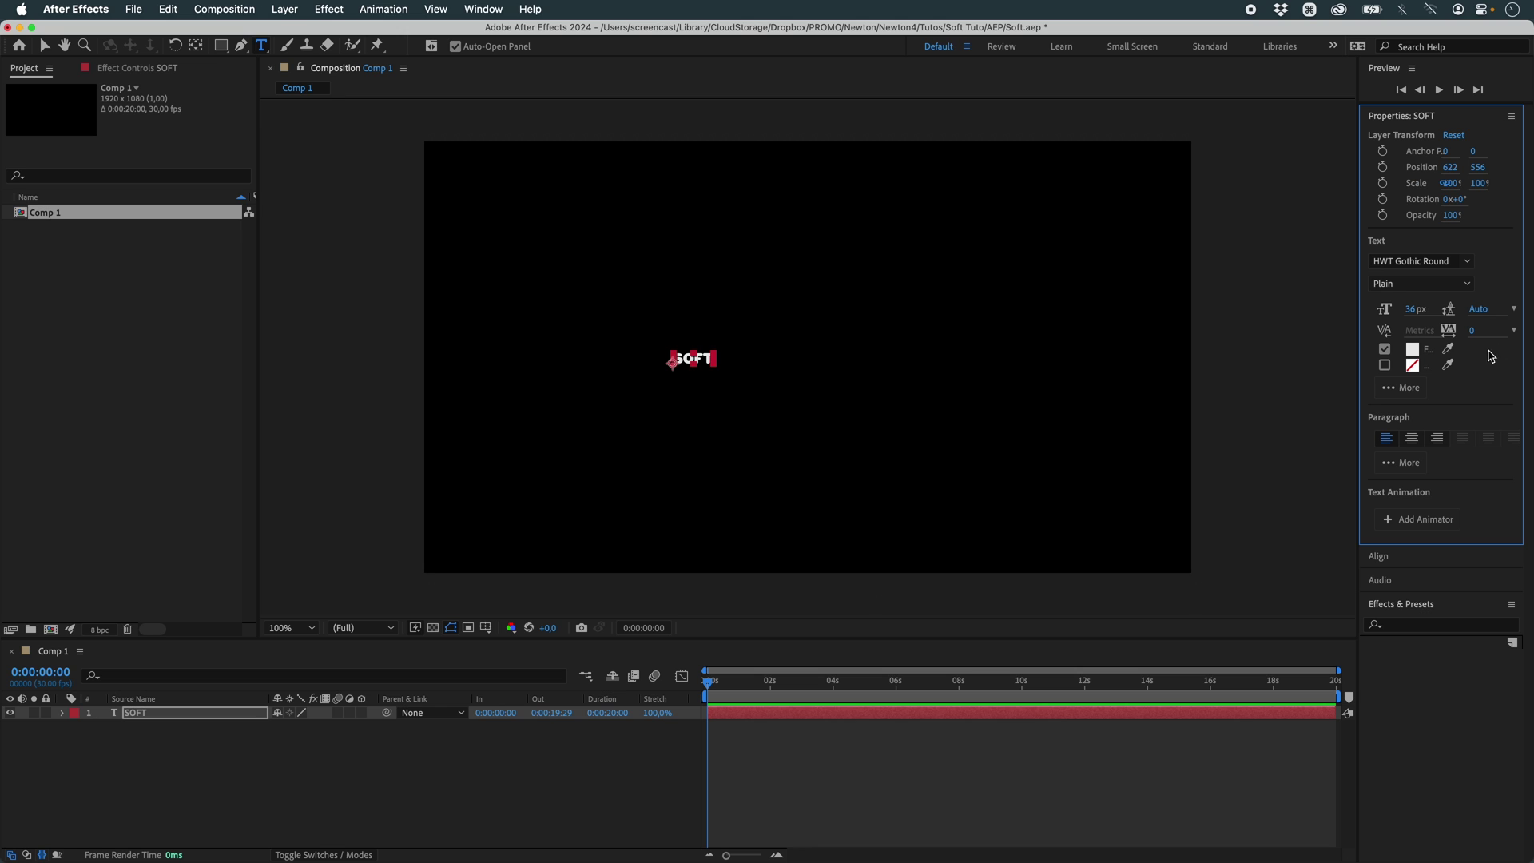
left_click_drag(1422, 317, 1514, 315)
key("shift+x")
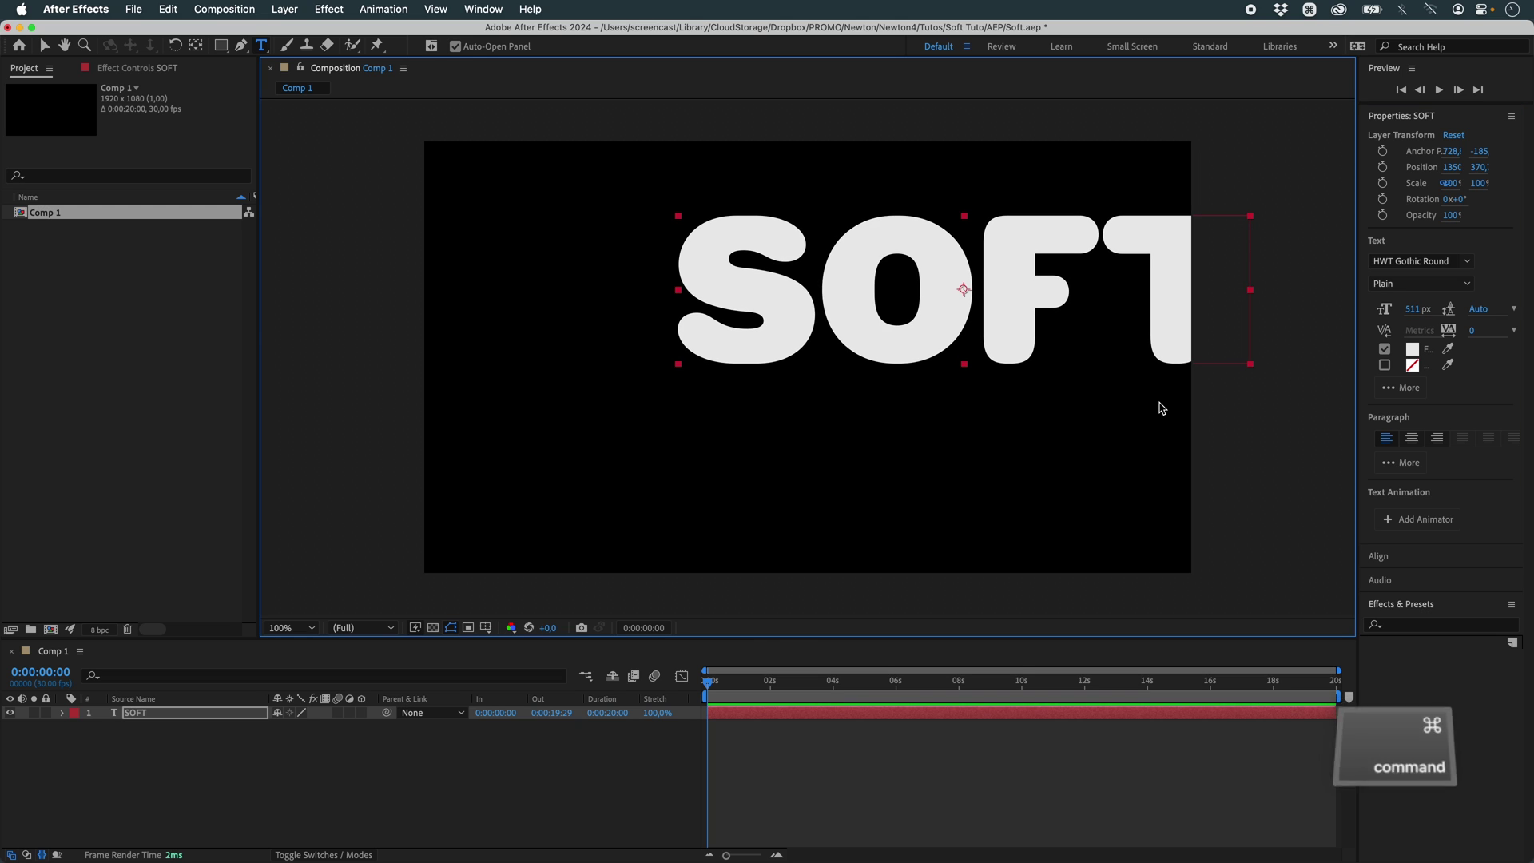
key("super+Home")
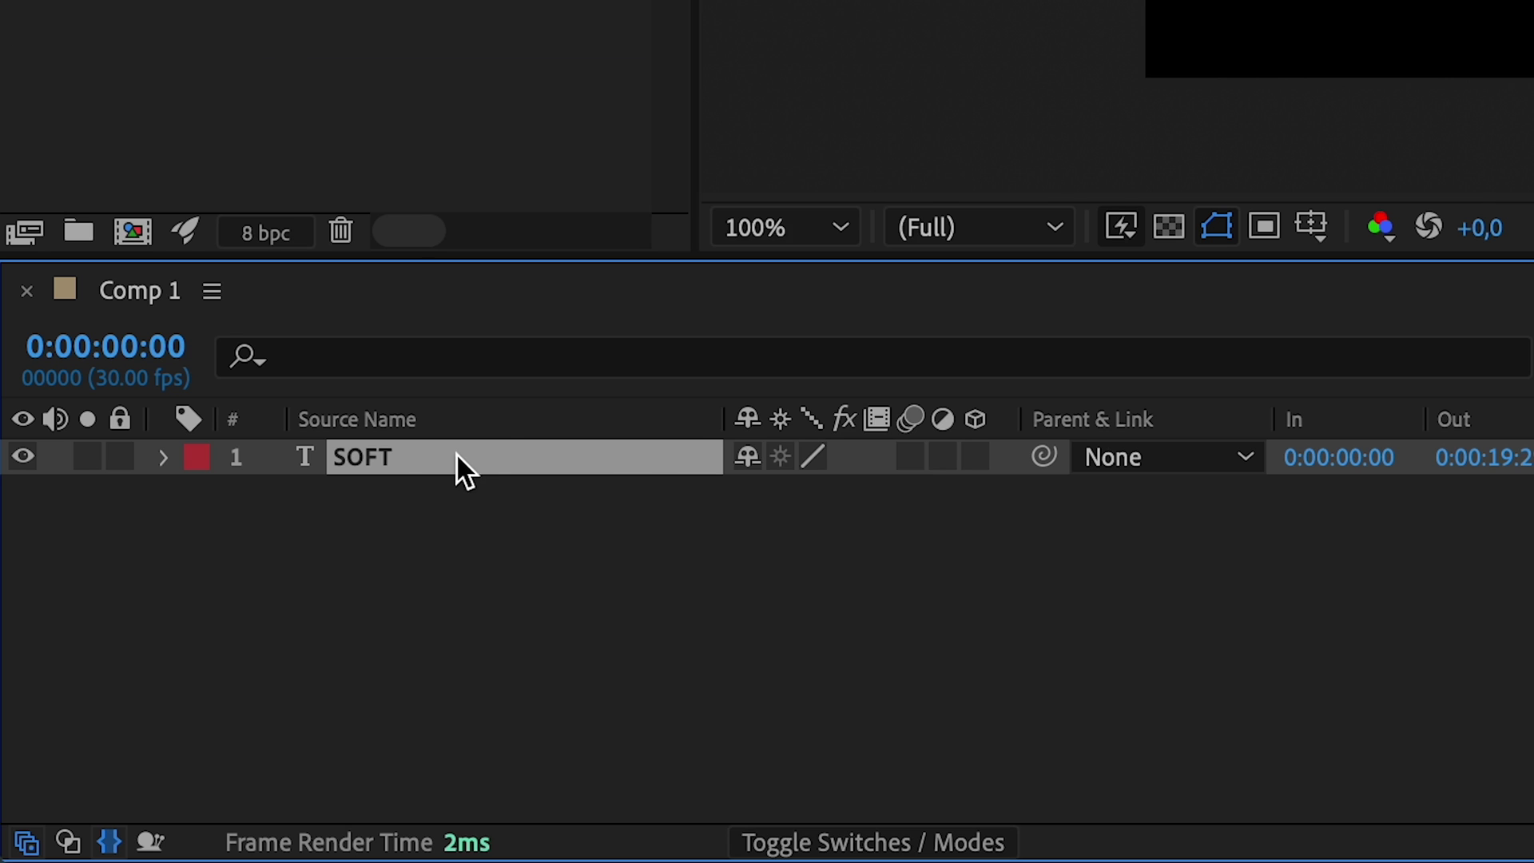
Create shapes from the SOFT text layer and delete the original text layer.
right_click(172, 715)
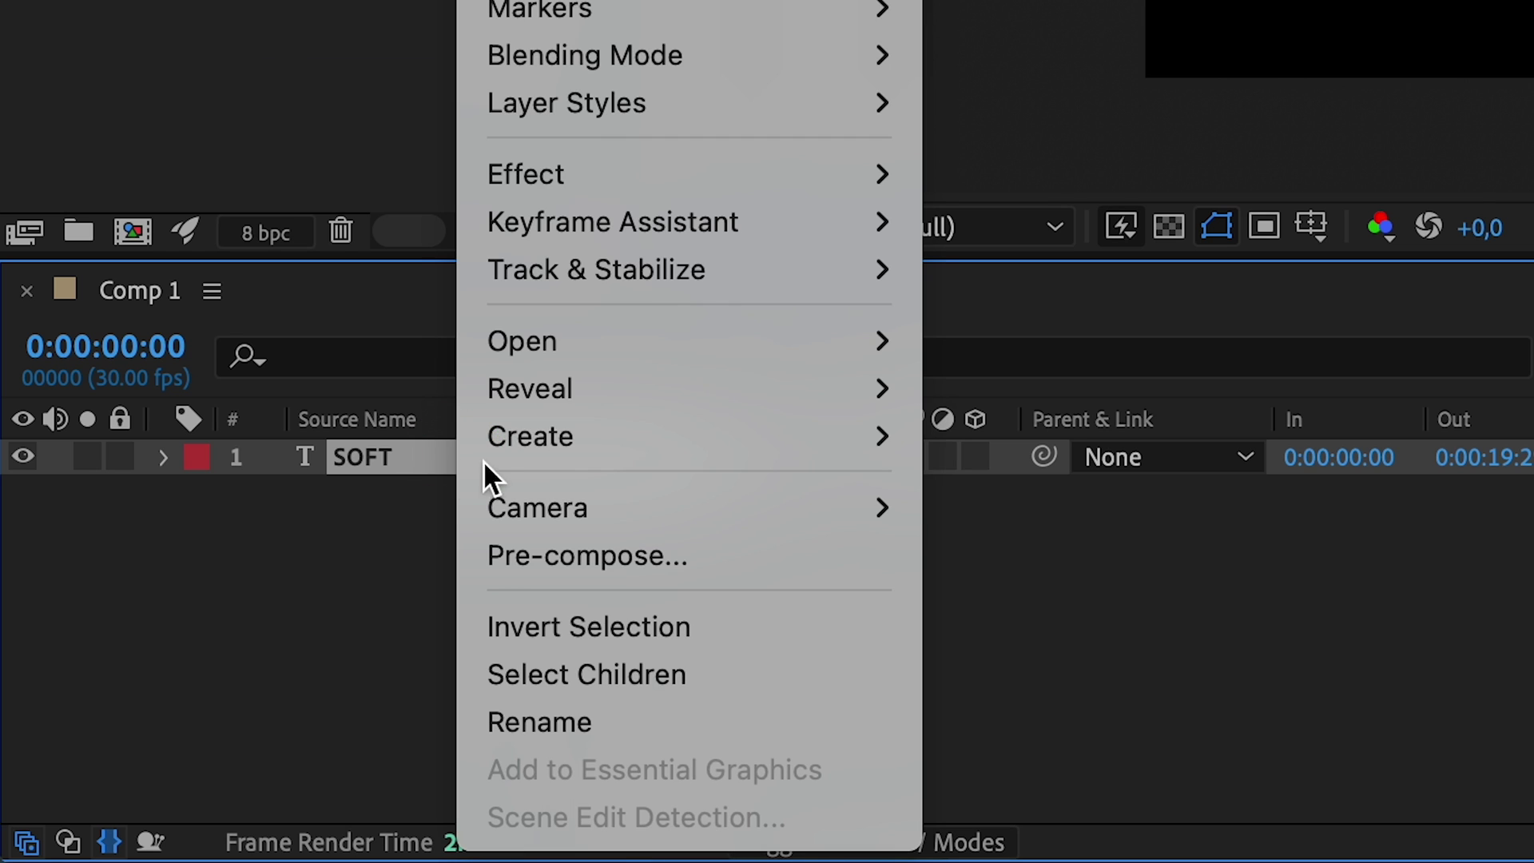
mouse_move(257, 711)
left_click(1036, 479)
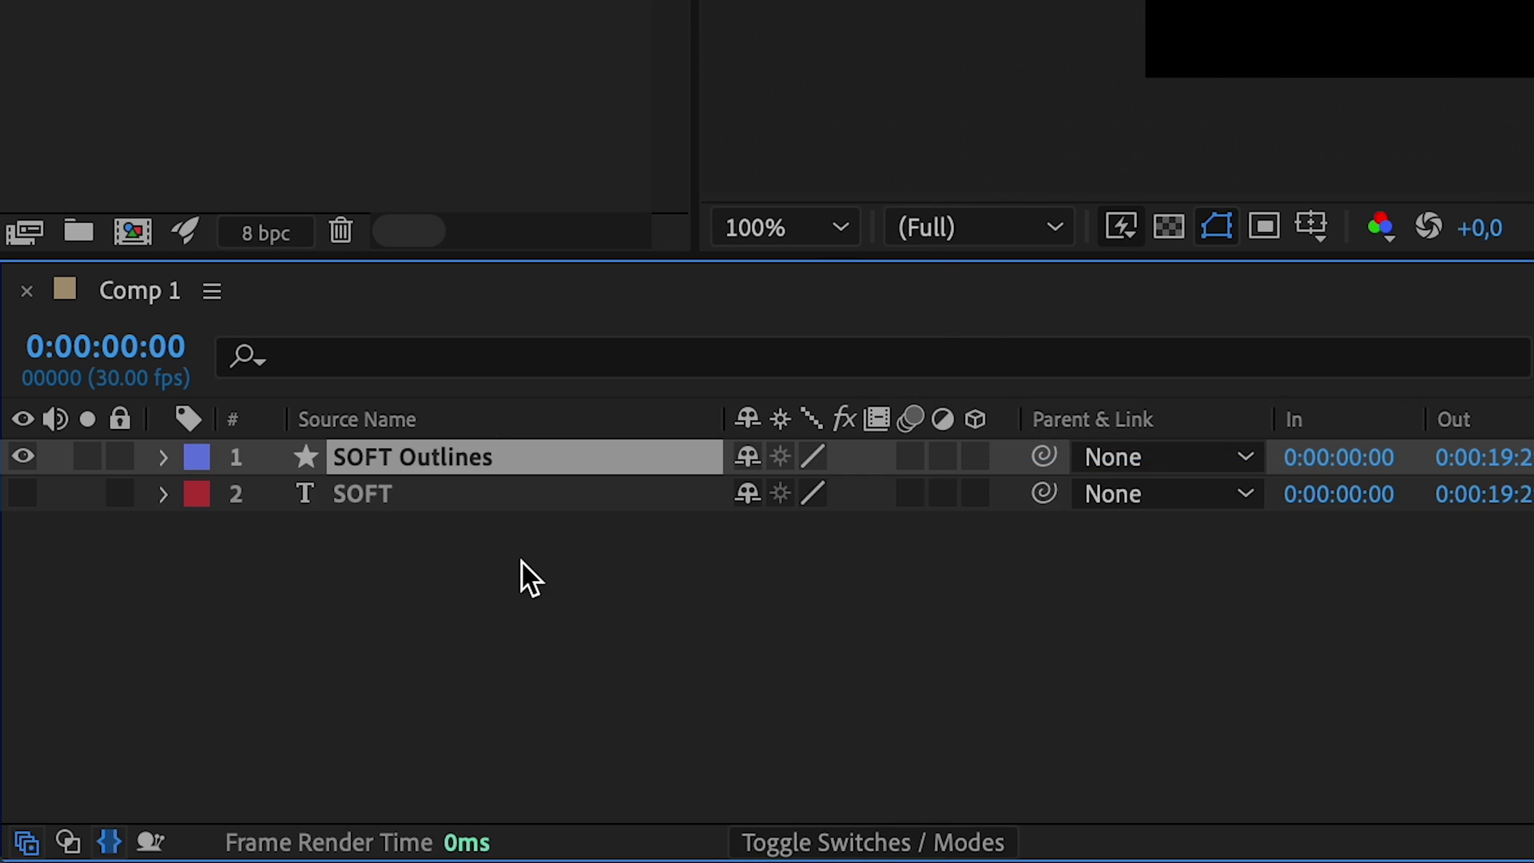
left_click(294, 549)
left_click(400, 483)
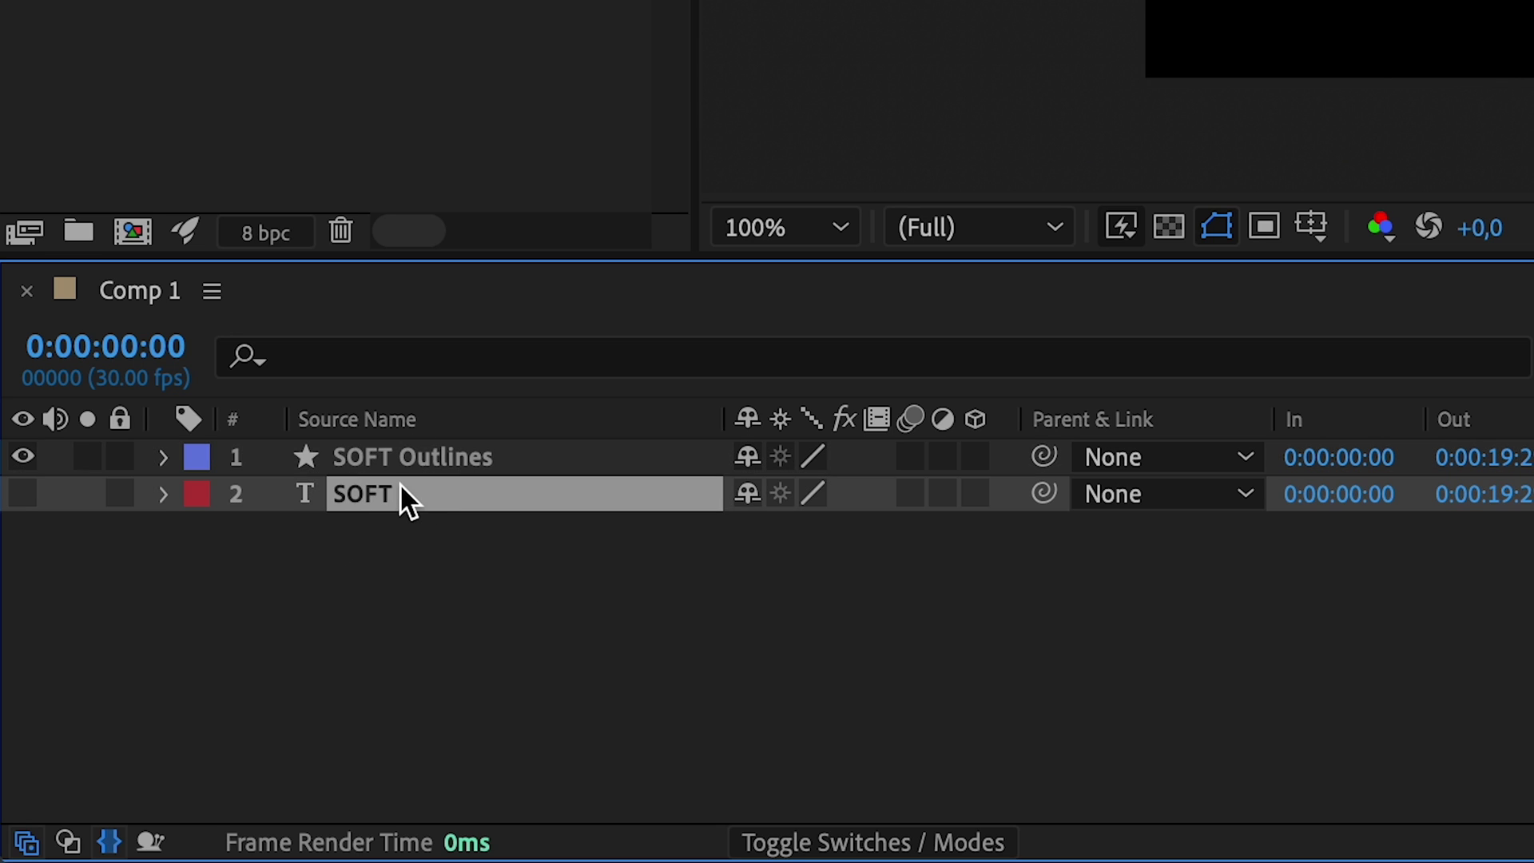
key("Delete")
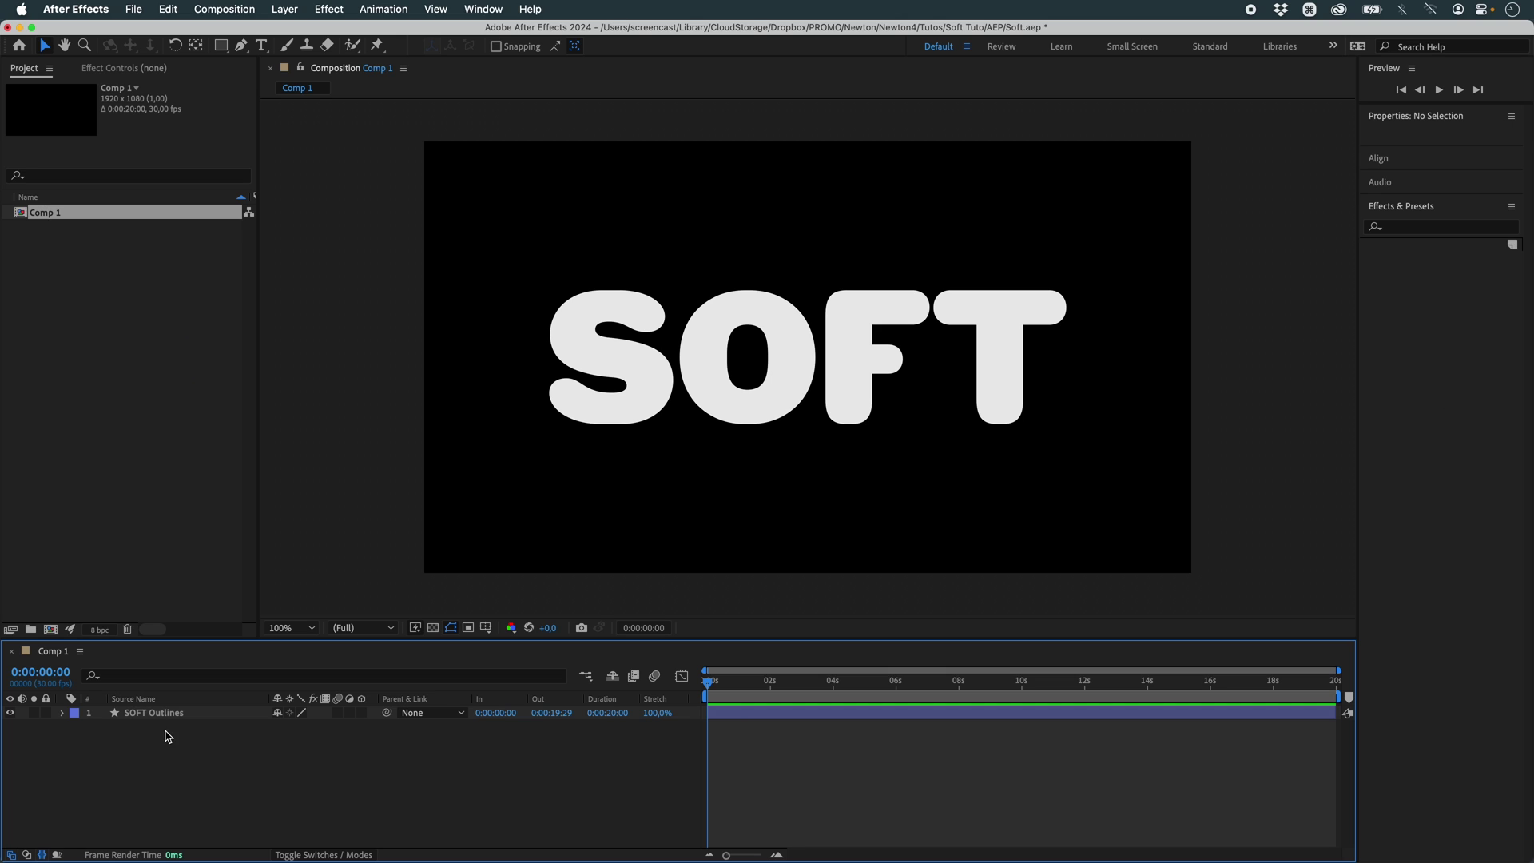
Select the SOFT Outlines layer and open the PrepareSoftBodies_1.0.4.jsx script.
left_click(163, 713)
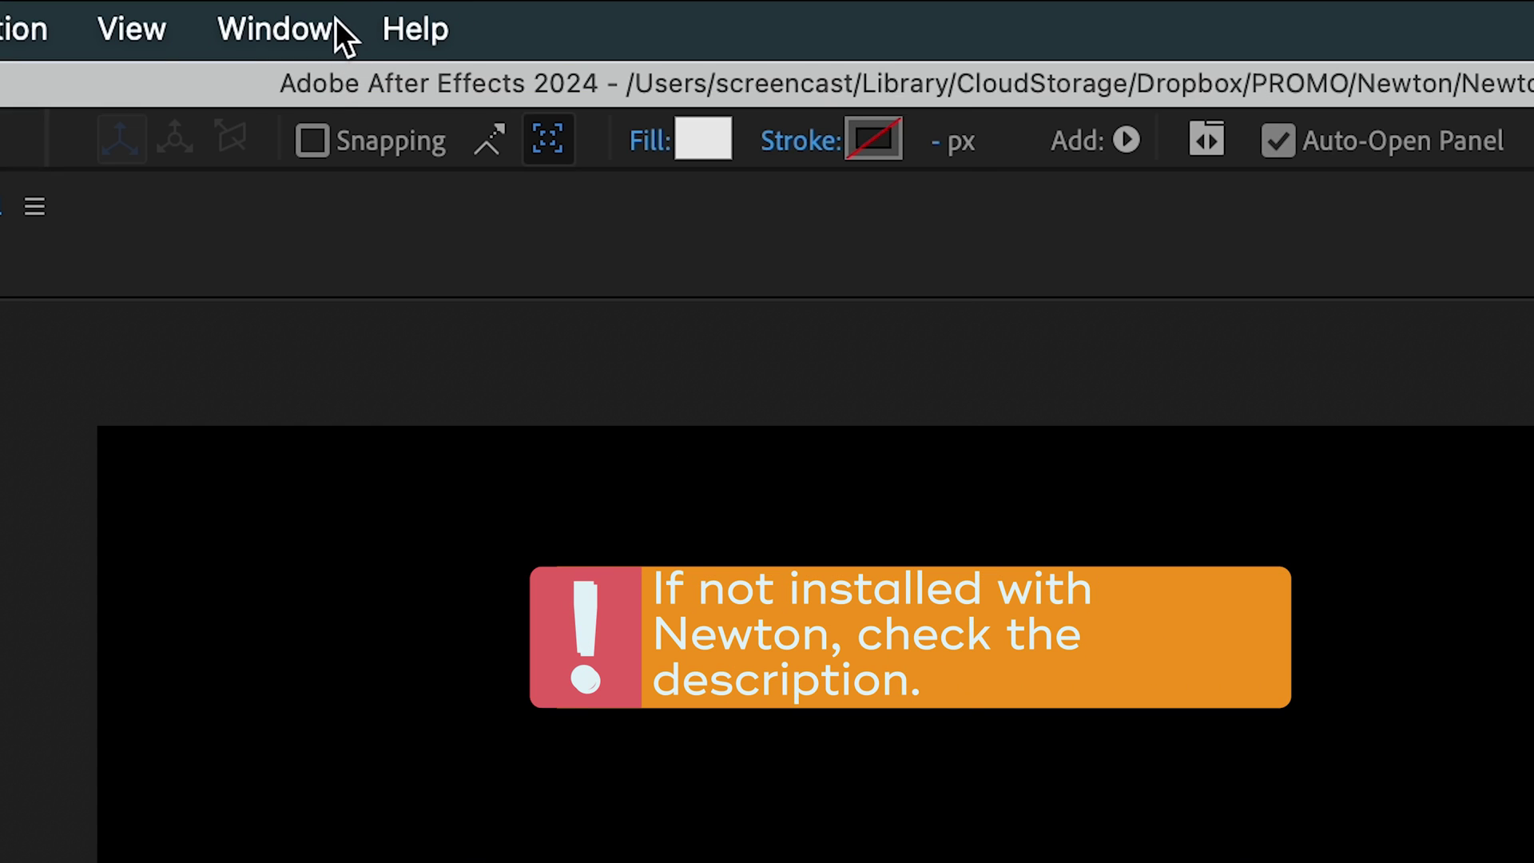
left_click(335, 18)
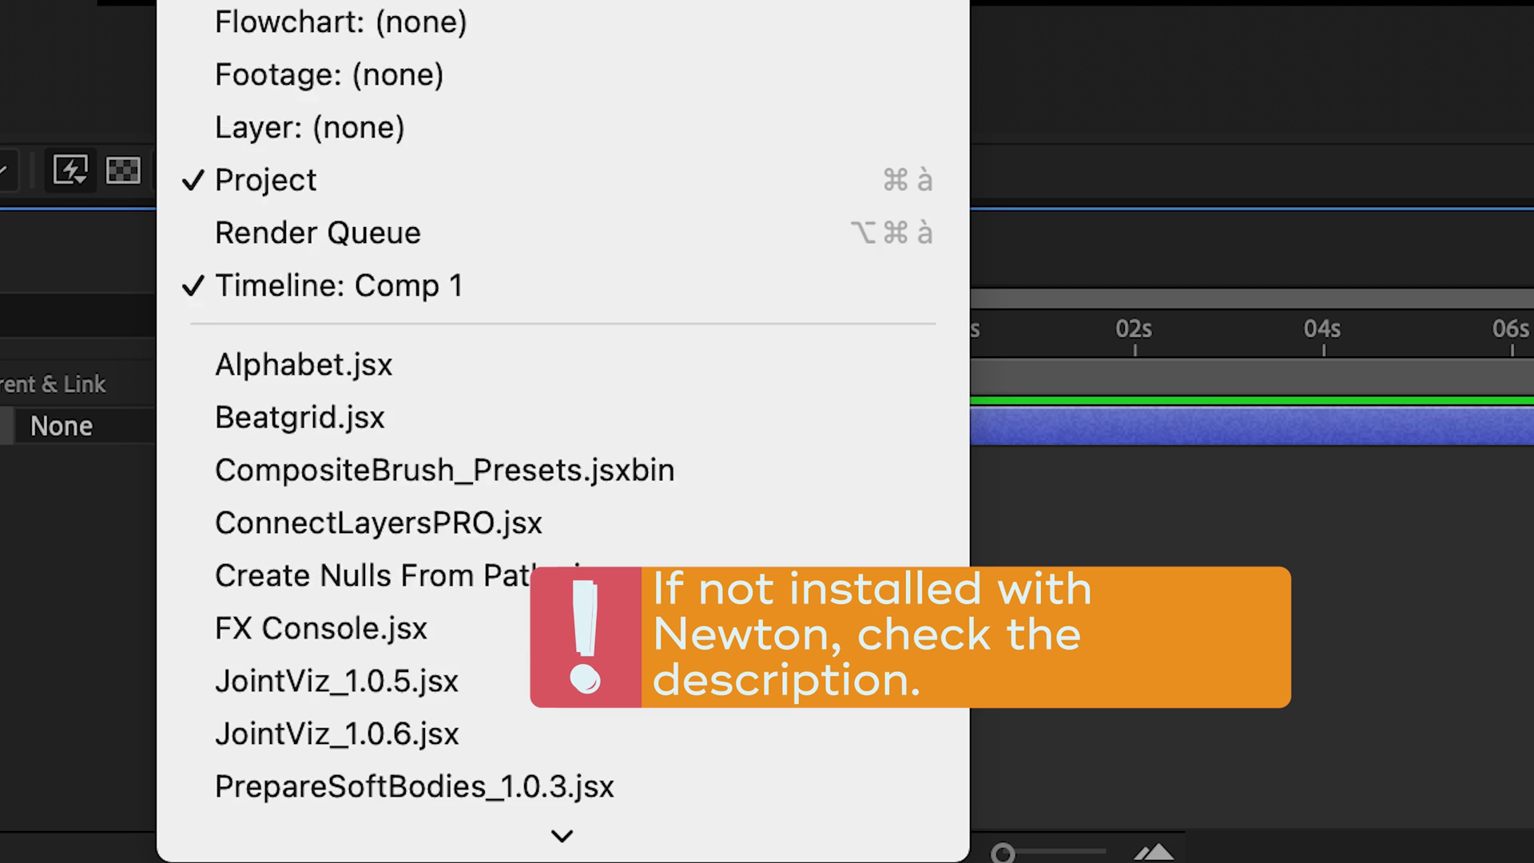
scroll(572, 418, "down", 5)
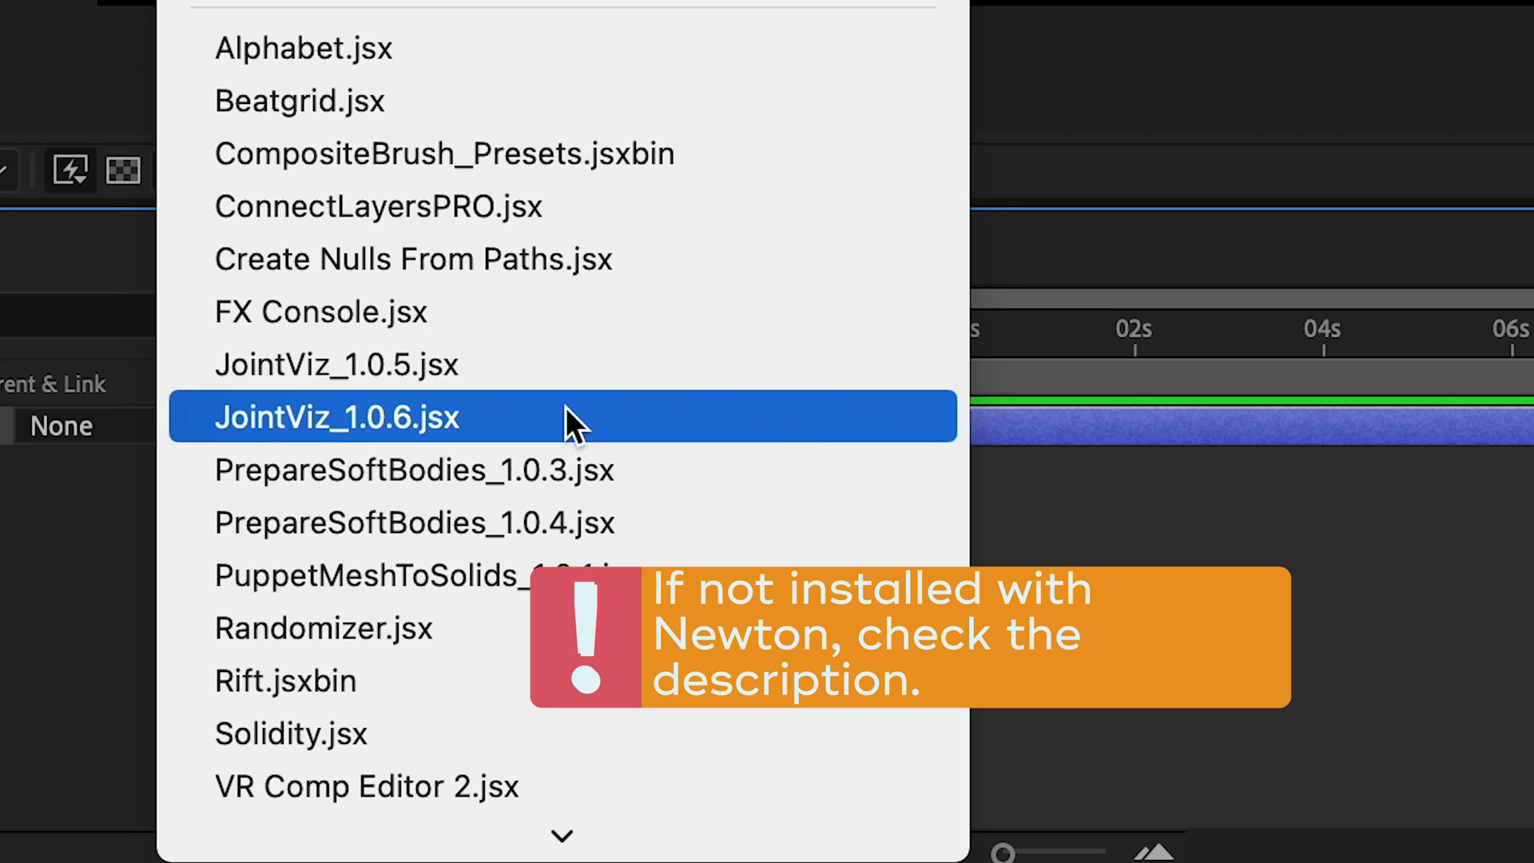
left_click(679, 527)
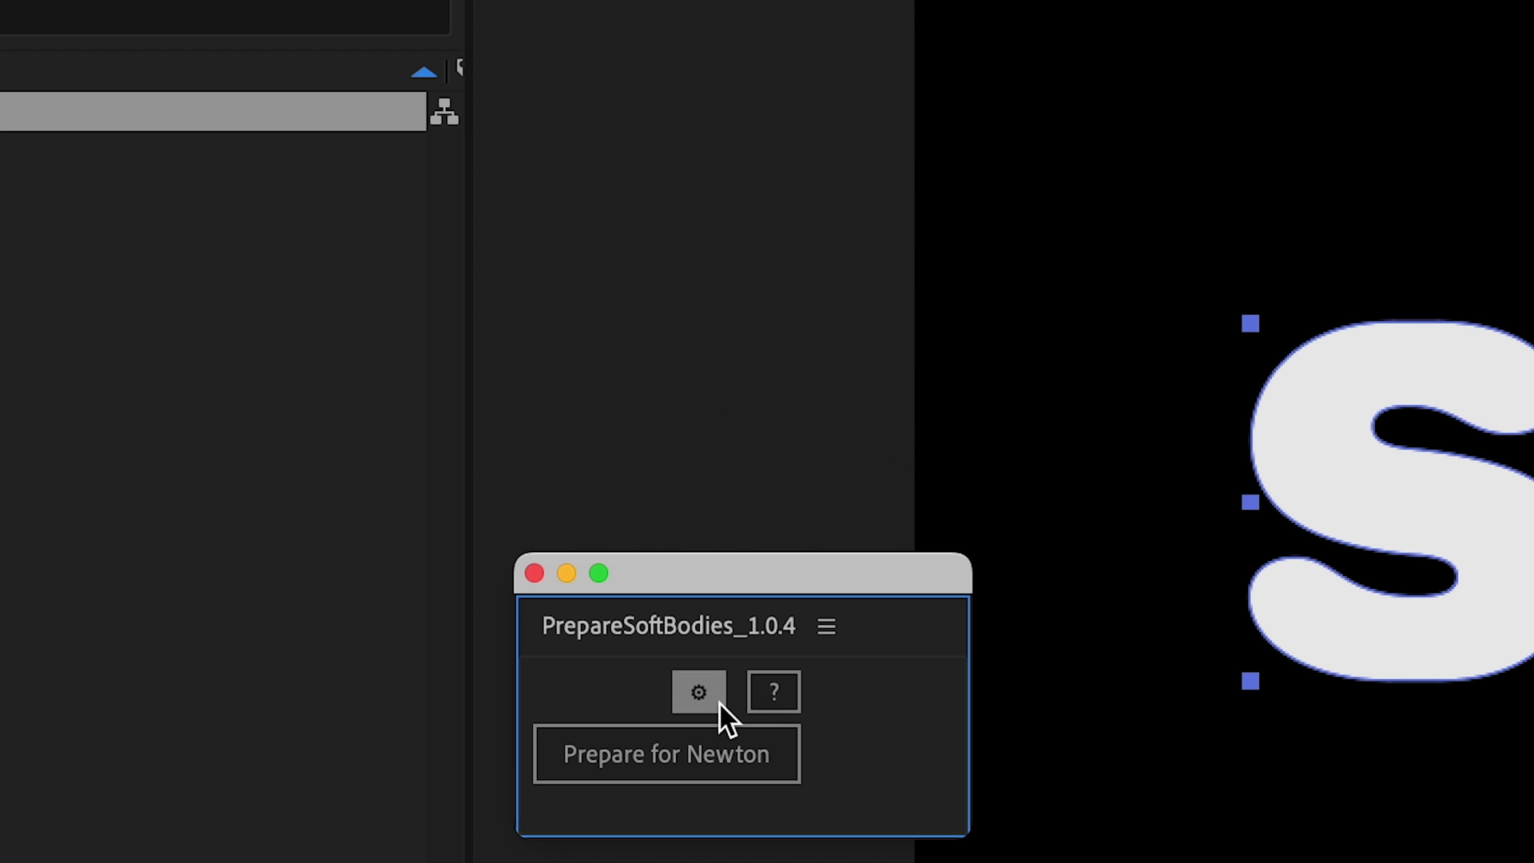
Prepare SOFT Outlines for Newton with 15 by 15 solids spaced 15 apart, and close the script window.
left_click(717, 701)
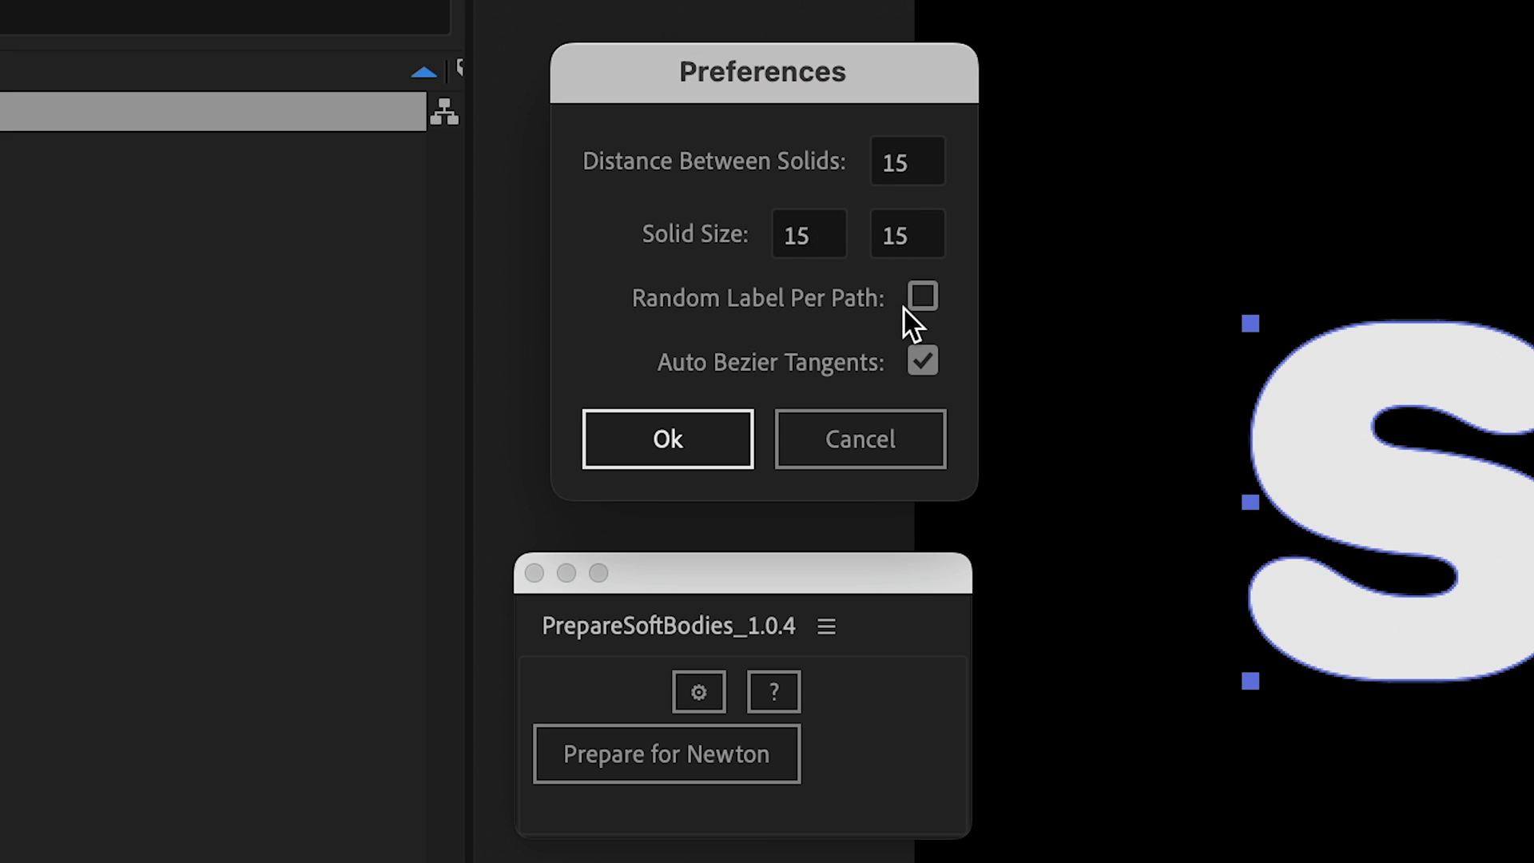
left_click(748, 436)
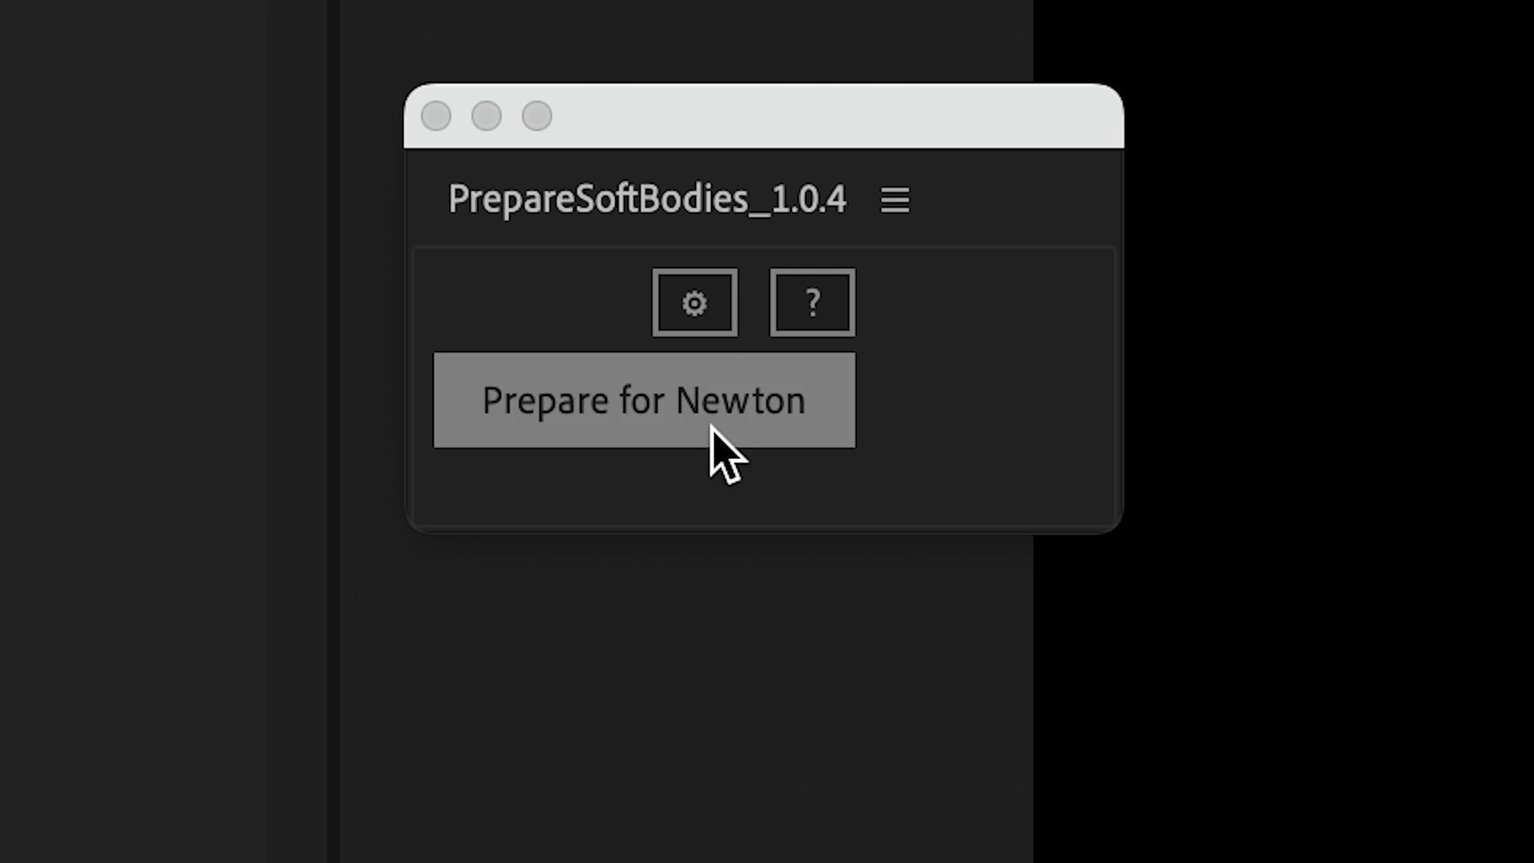
left_click(717, 438)
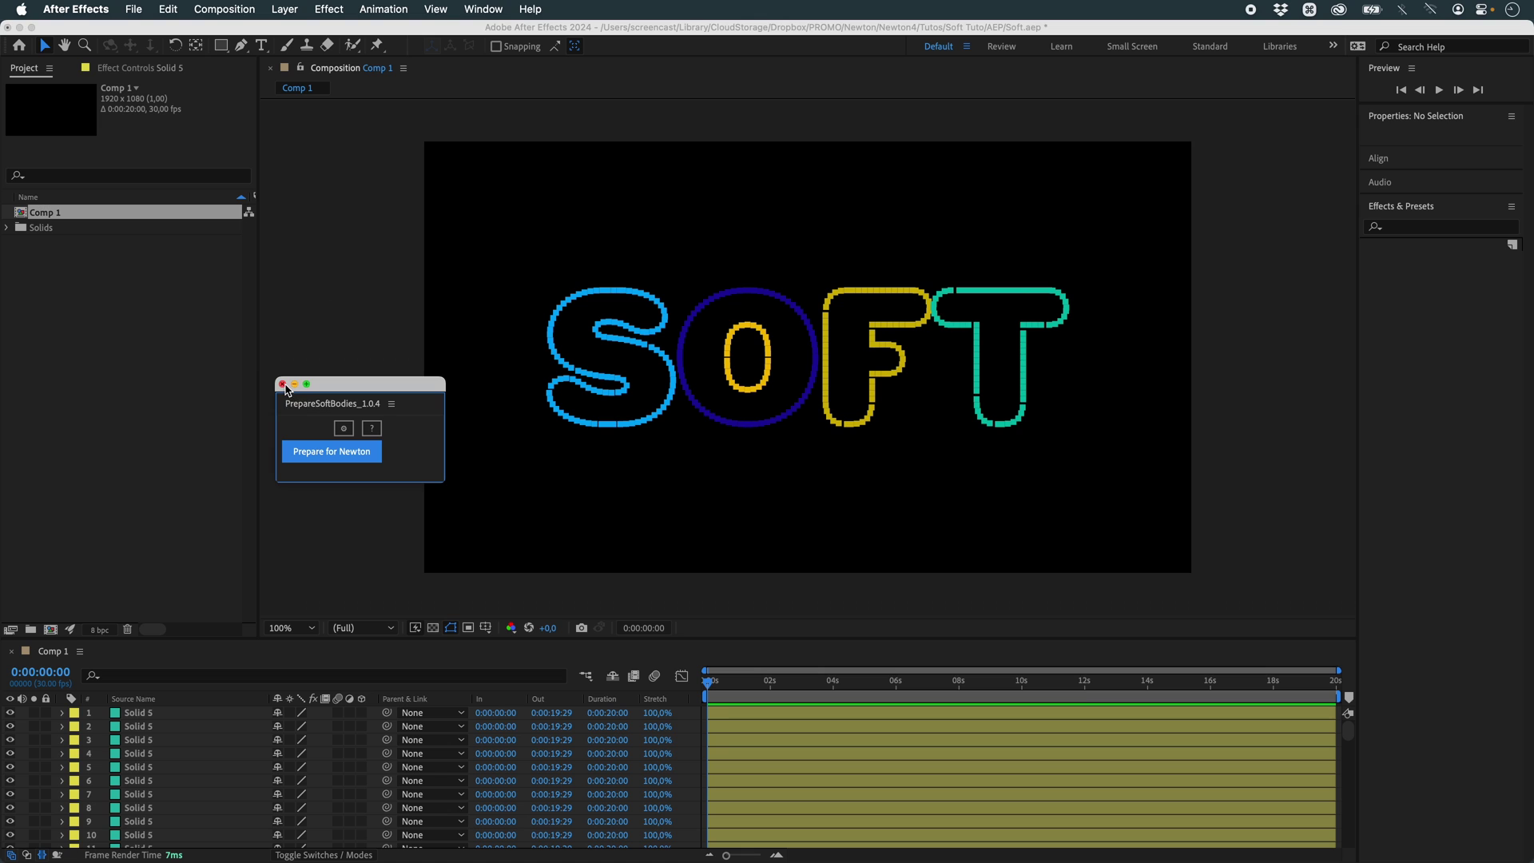
left_click(282, 384)
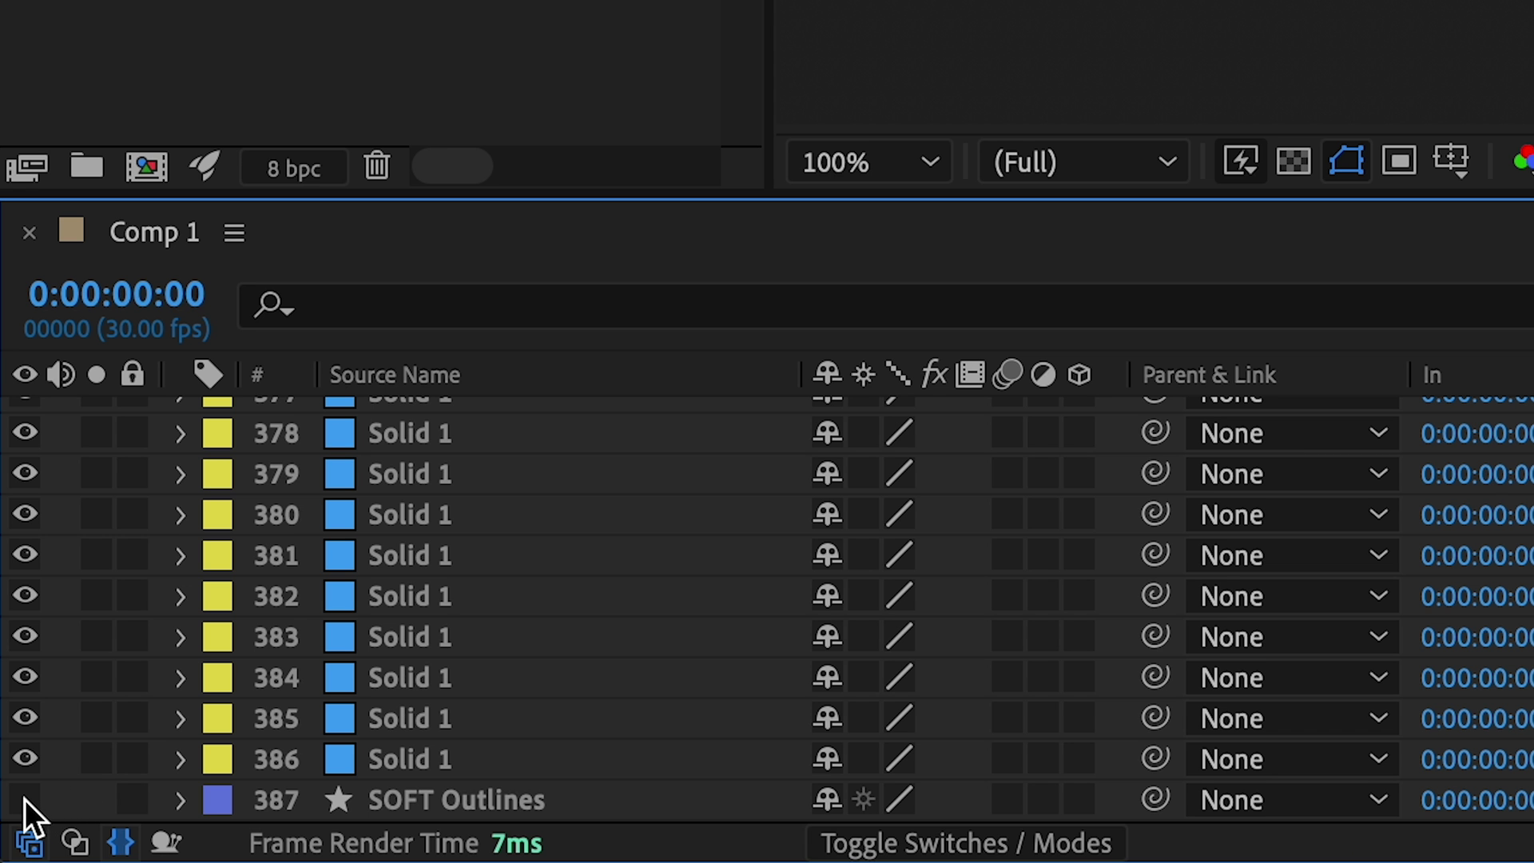
Add an elliptical mask filling the last Solid 1 layer, number 386, to turn the square into a circle.
left_click(446, 801)
scroll(609, 463, "up", 10)
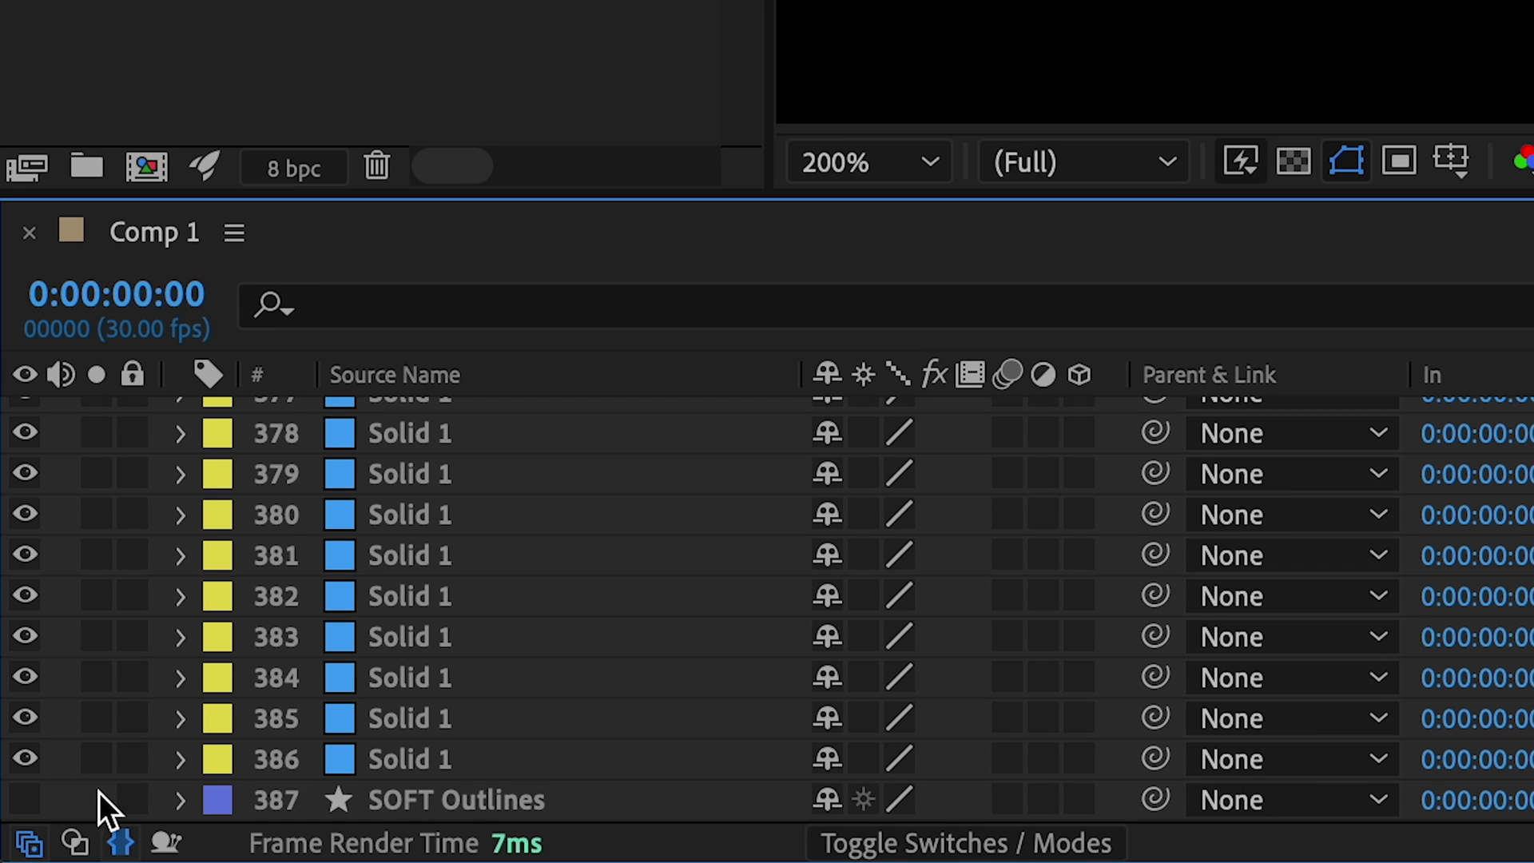
left_click(399, 757)
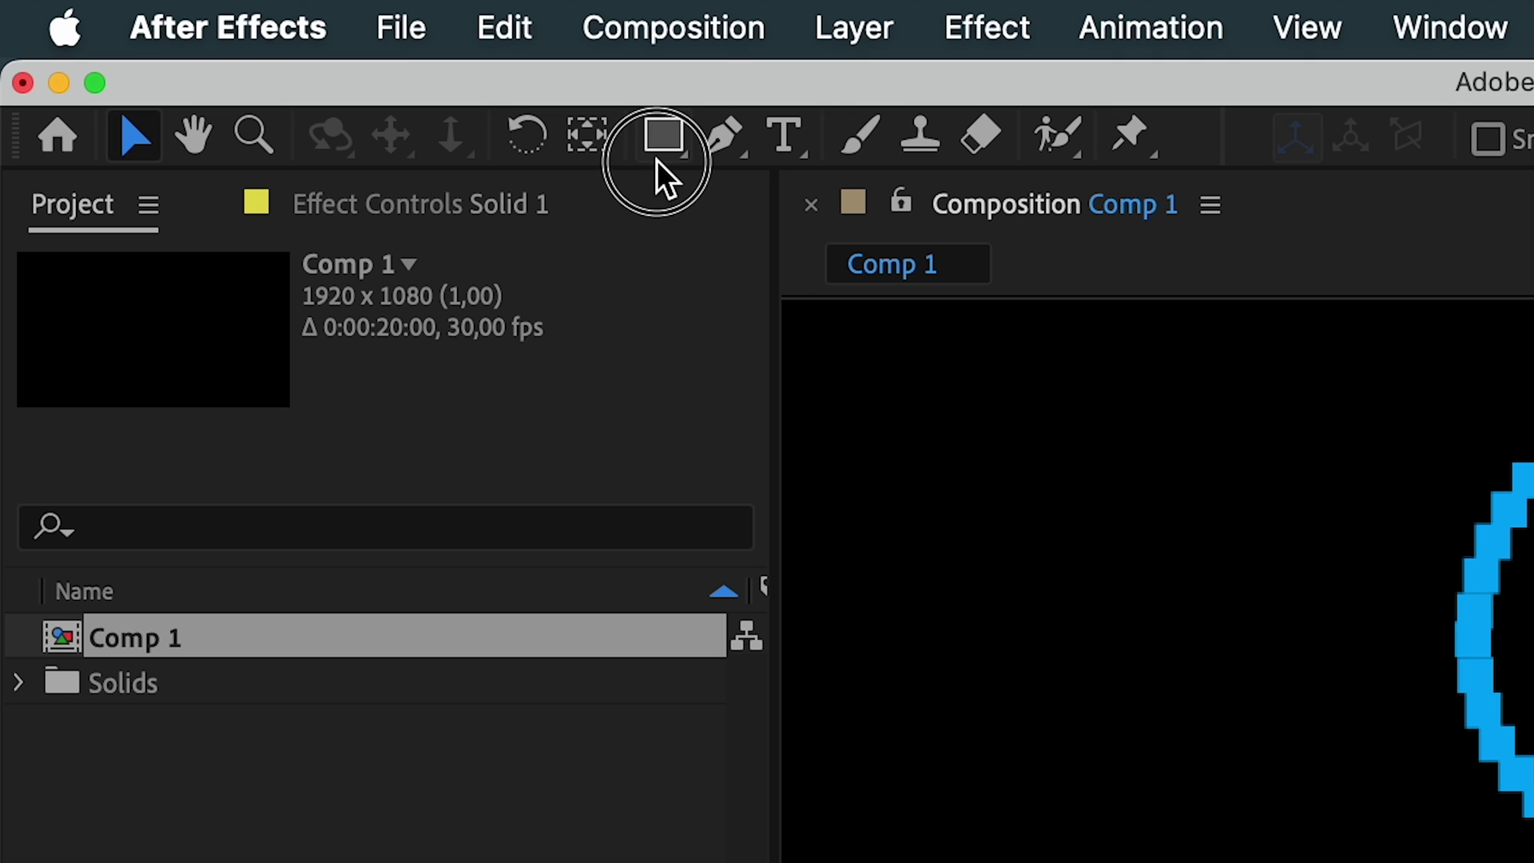
left_click_drag(656, 160, 857, 245)
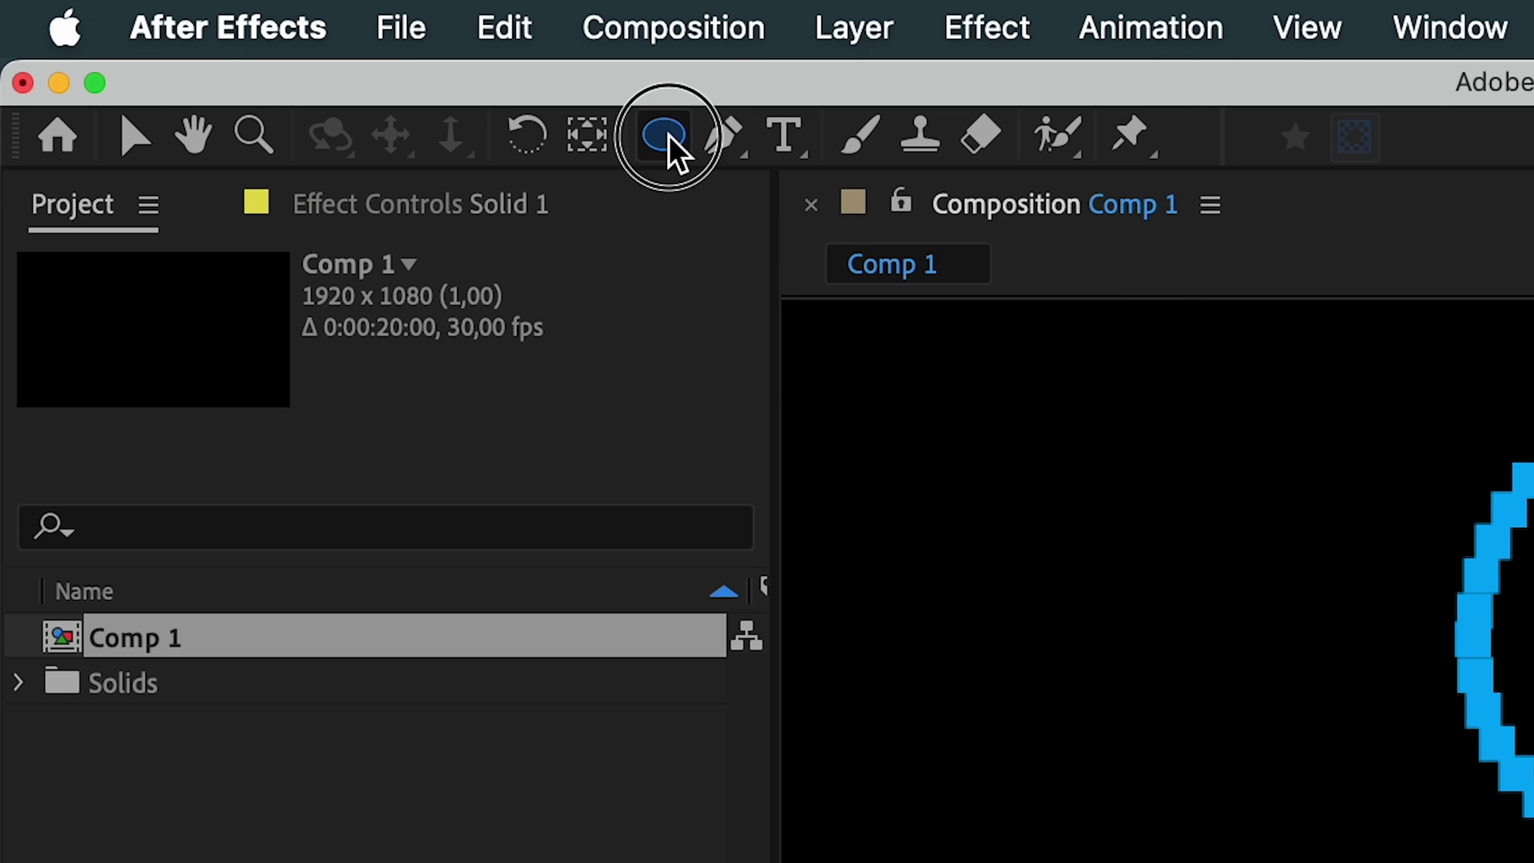
key("v")
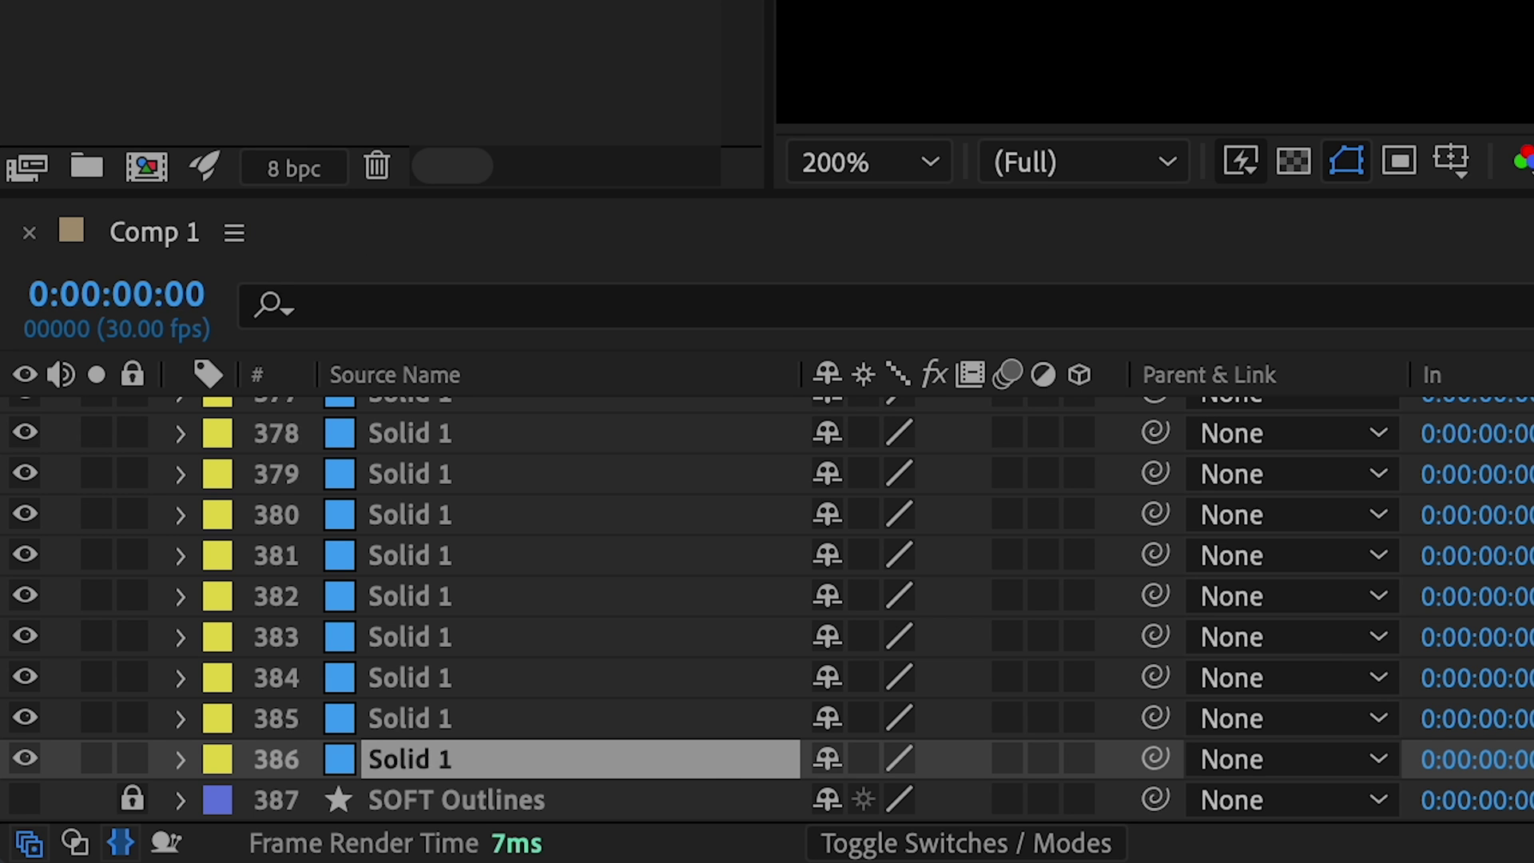
key("m")
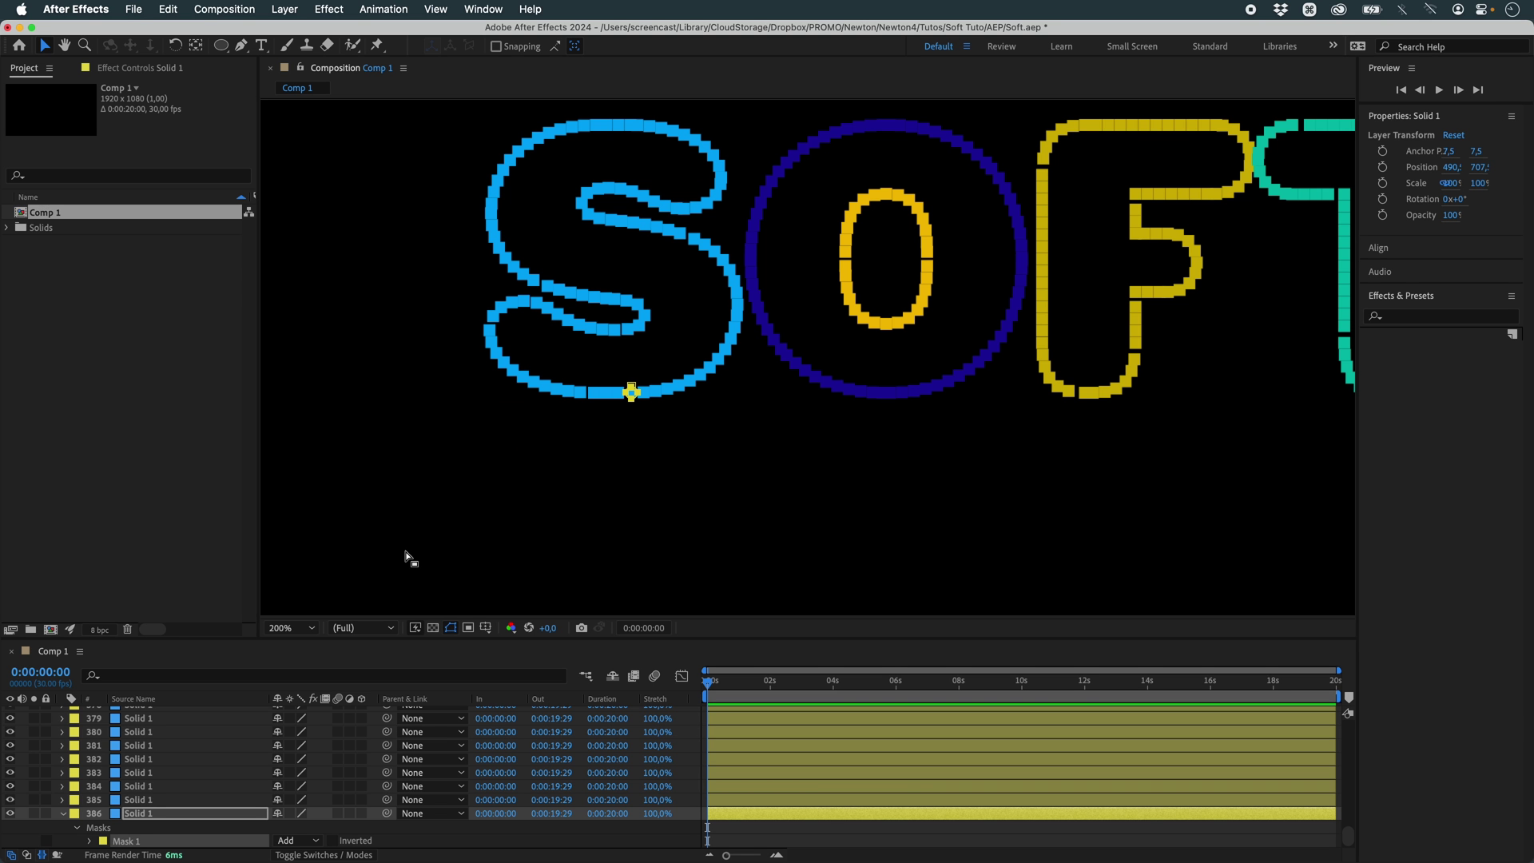
Copy the elliptical mask from layer 386 and paste it onto all the other solid layers.
left_click(146, 841)
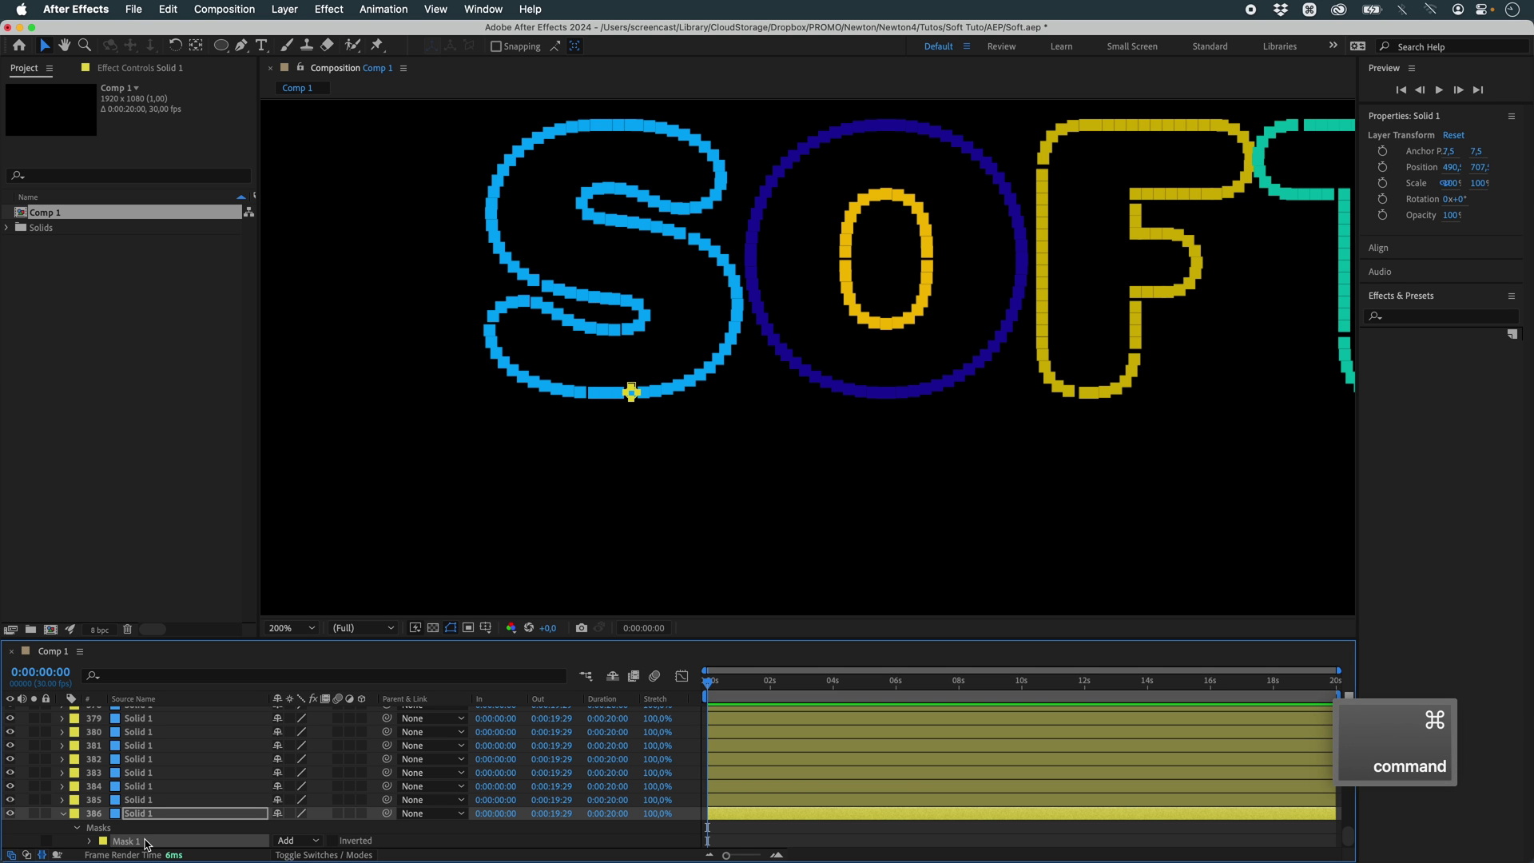
key("super+c")
left_click(150, 813)
key("super+a")
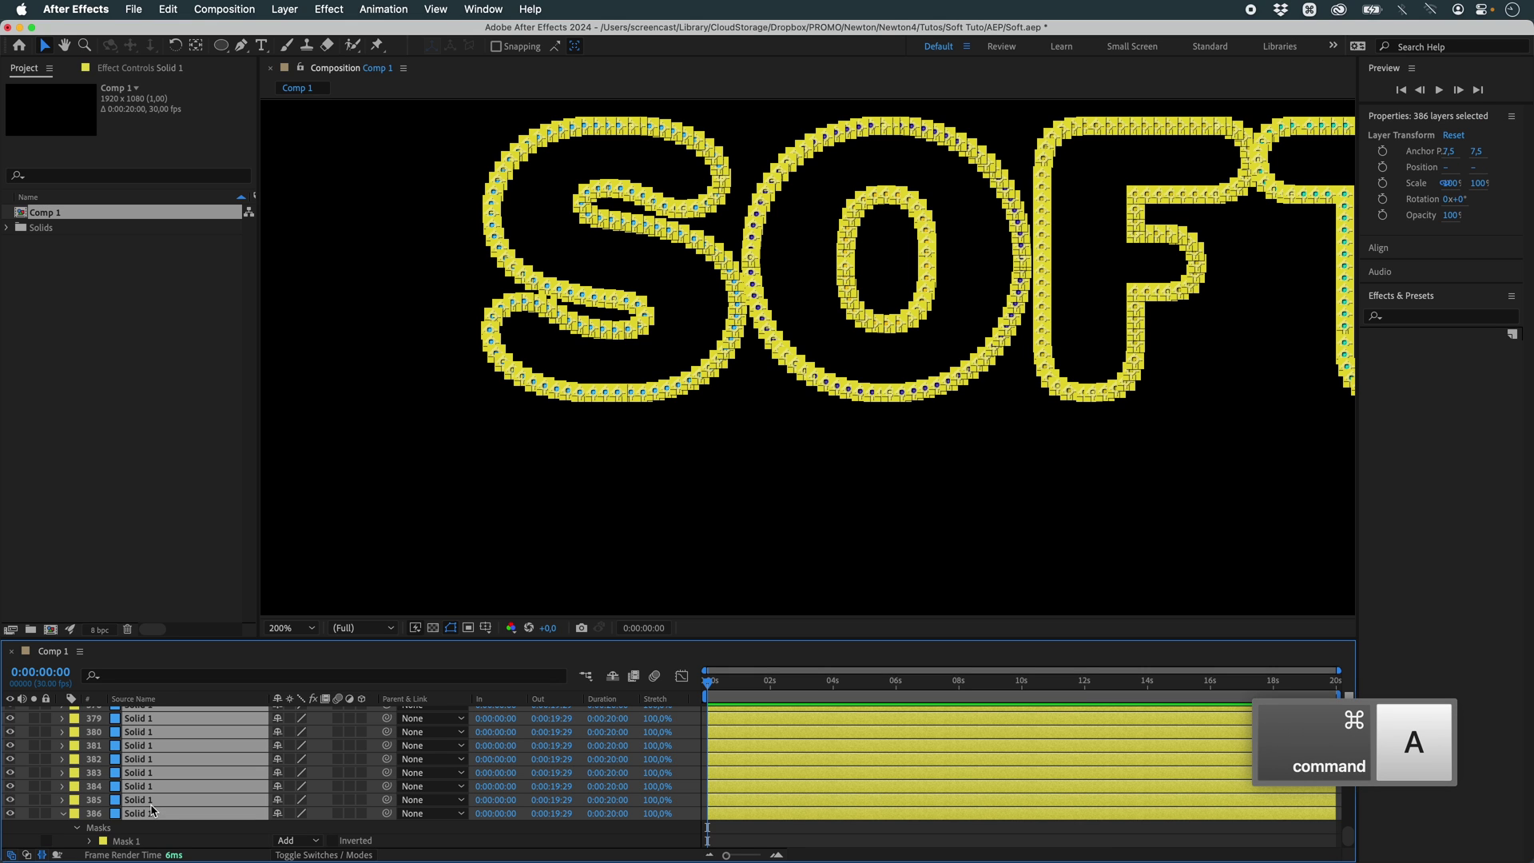
key("super+v")
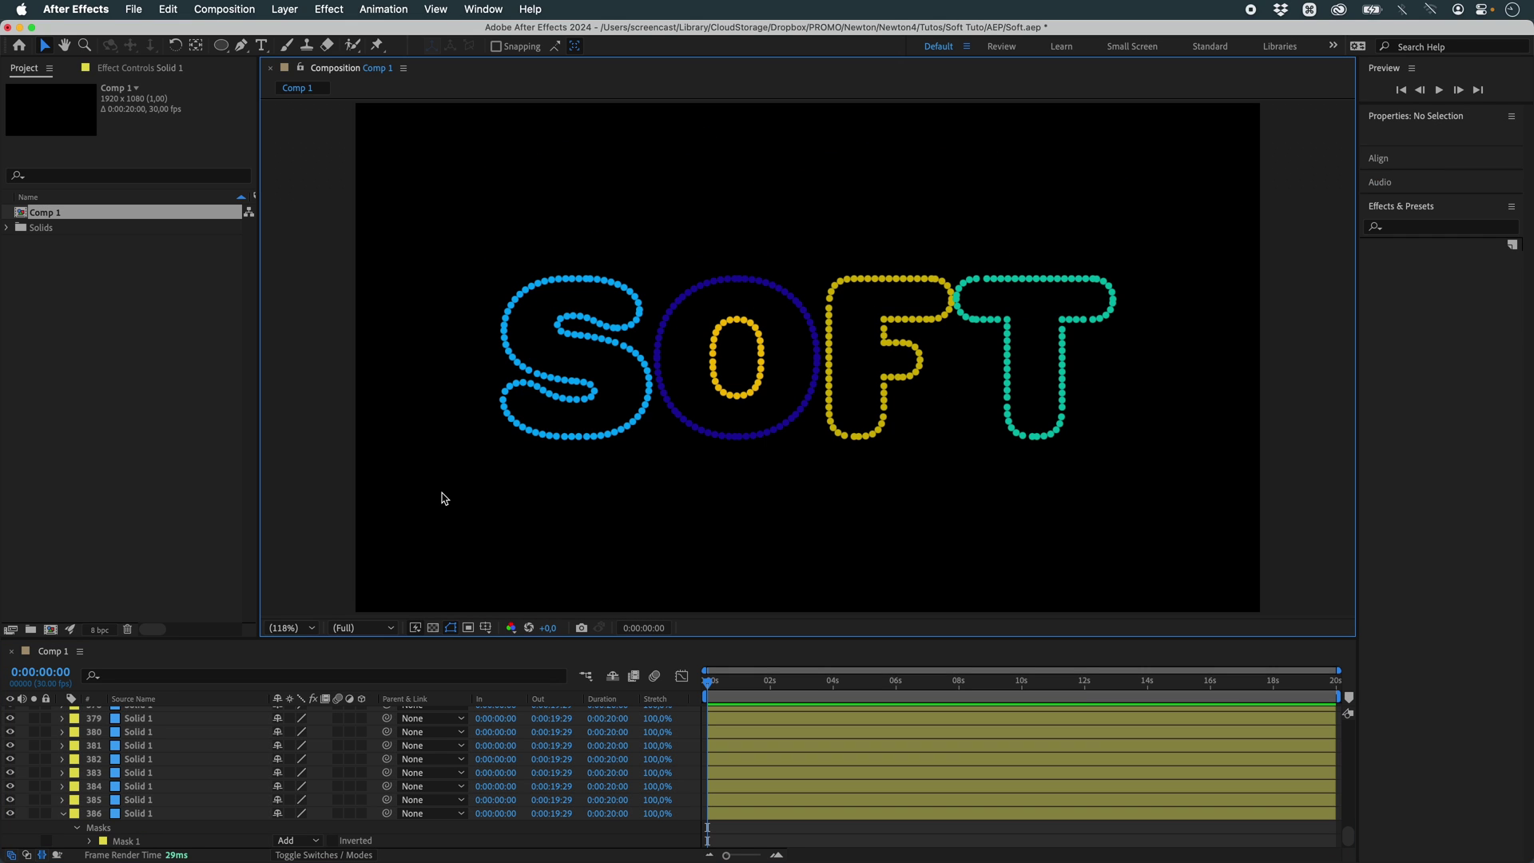
Duplicate the purple rectangles above and left of the text, placing the copies along the frame's bottom and right edges.
scroll(471, 287, "down", 1)
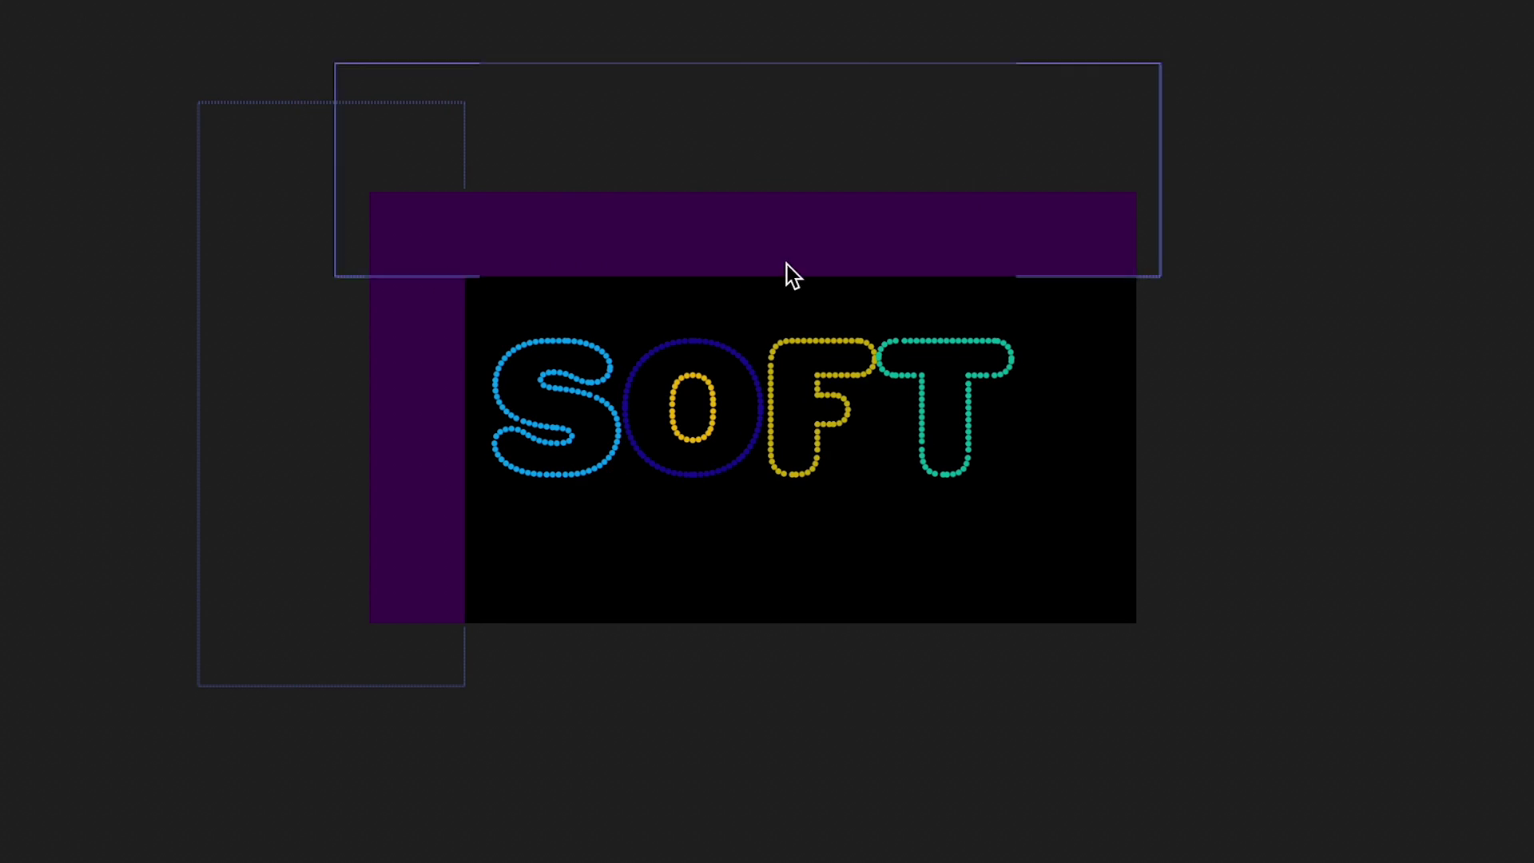
key("super+d")
left_click_drag(804, 231, 816, 681)
left_click(347, 410)
key("super+d")
left_click_drag(347, 410, 1167, 448)
left_click(794, 216)
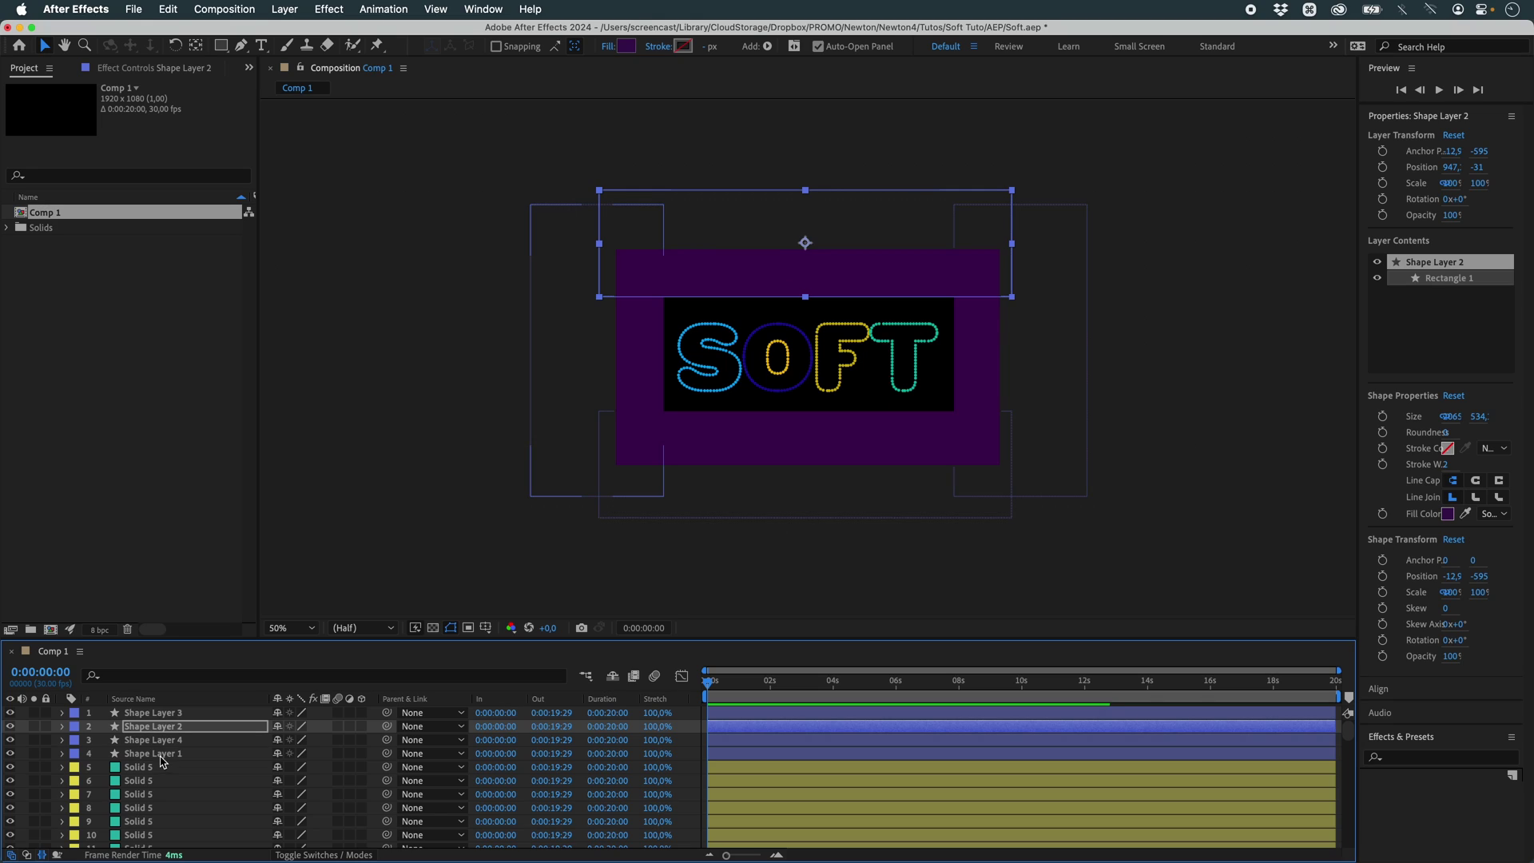
Set Position keyframes at 0:00:00:00 on Shape Layers 1 to 4.
left_click(159, 753)
left_click(191, 711, "shift")
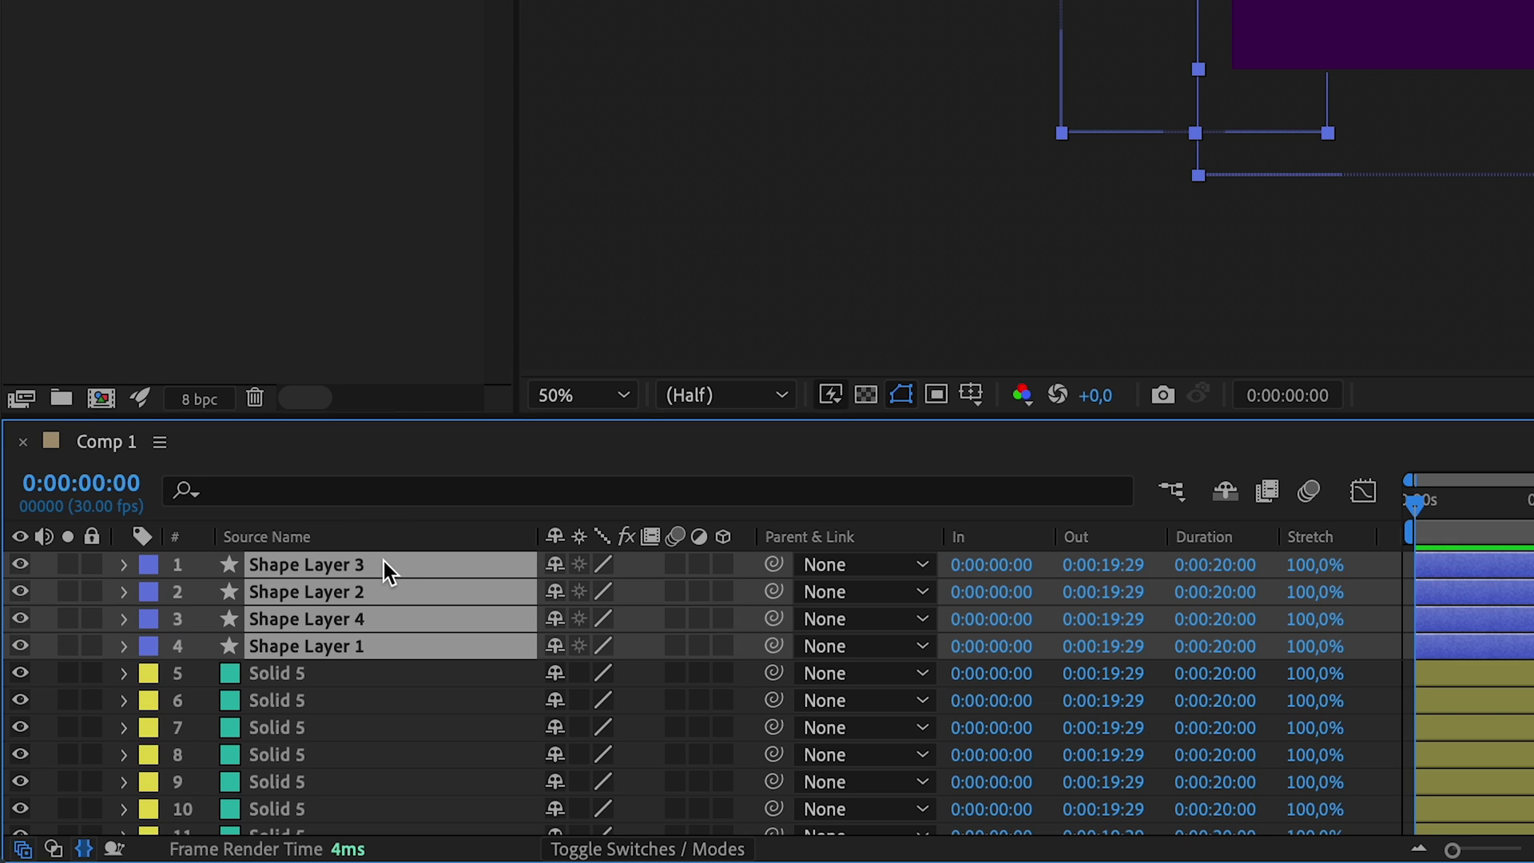
key("p")
key("alt+shift+p")
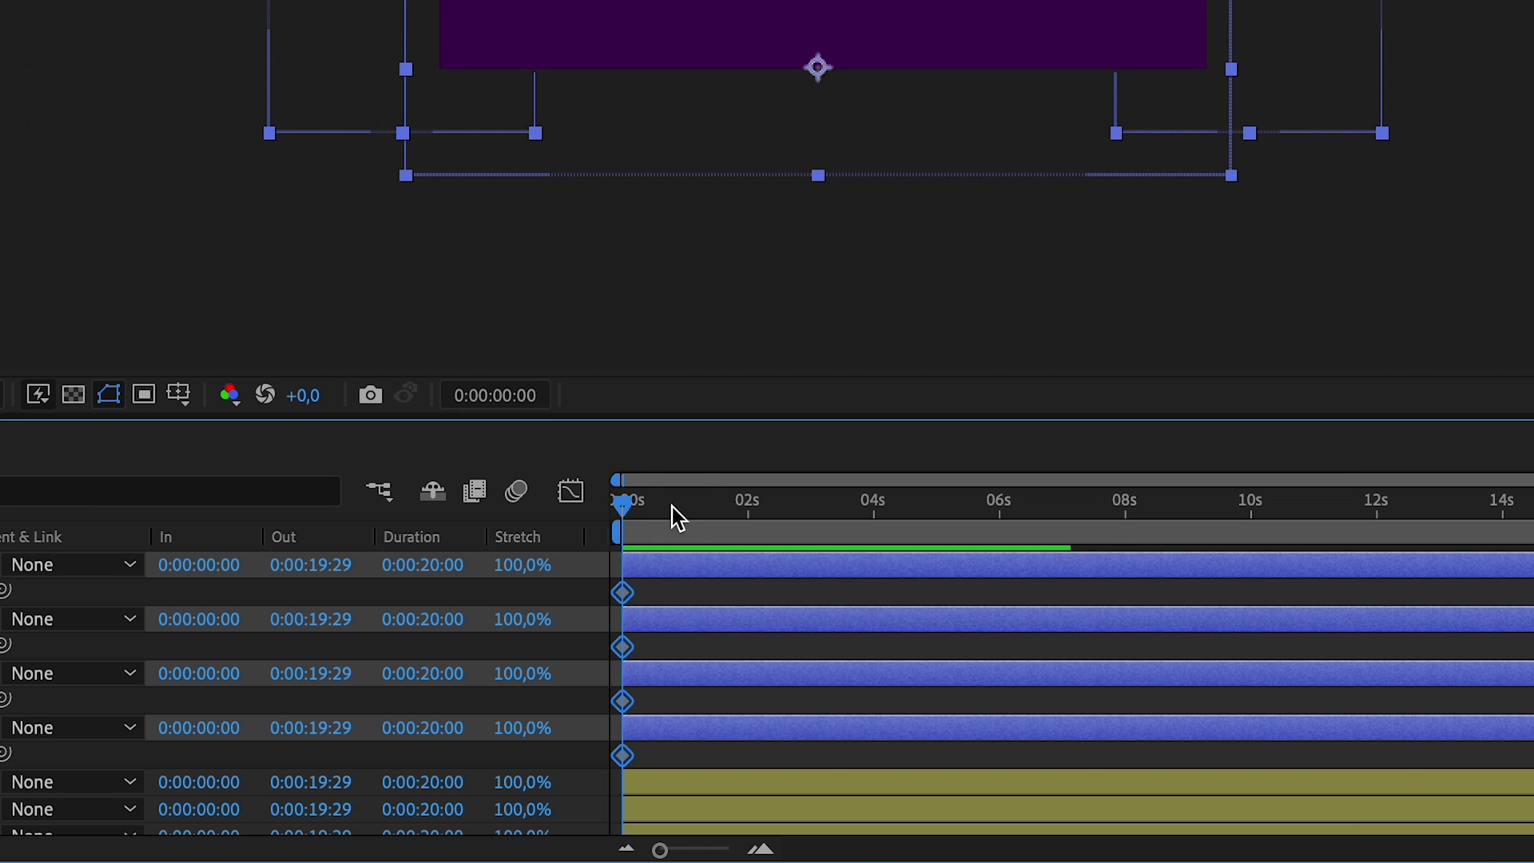
Add holding Position keyframes at 0:00:01:00 on the four shape layers.
left_click(685, 505)
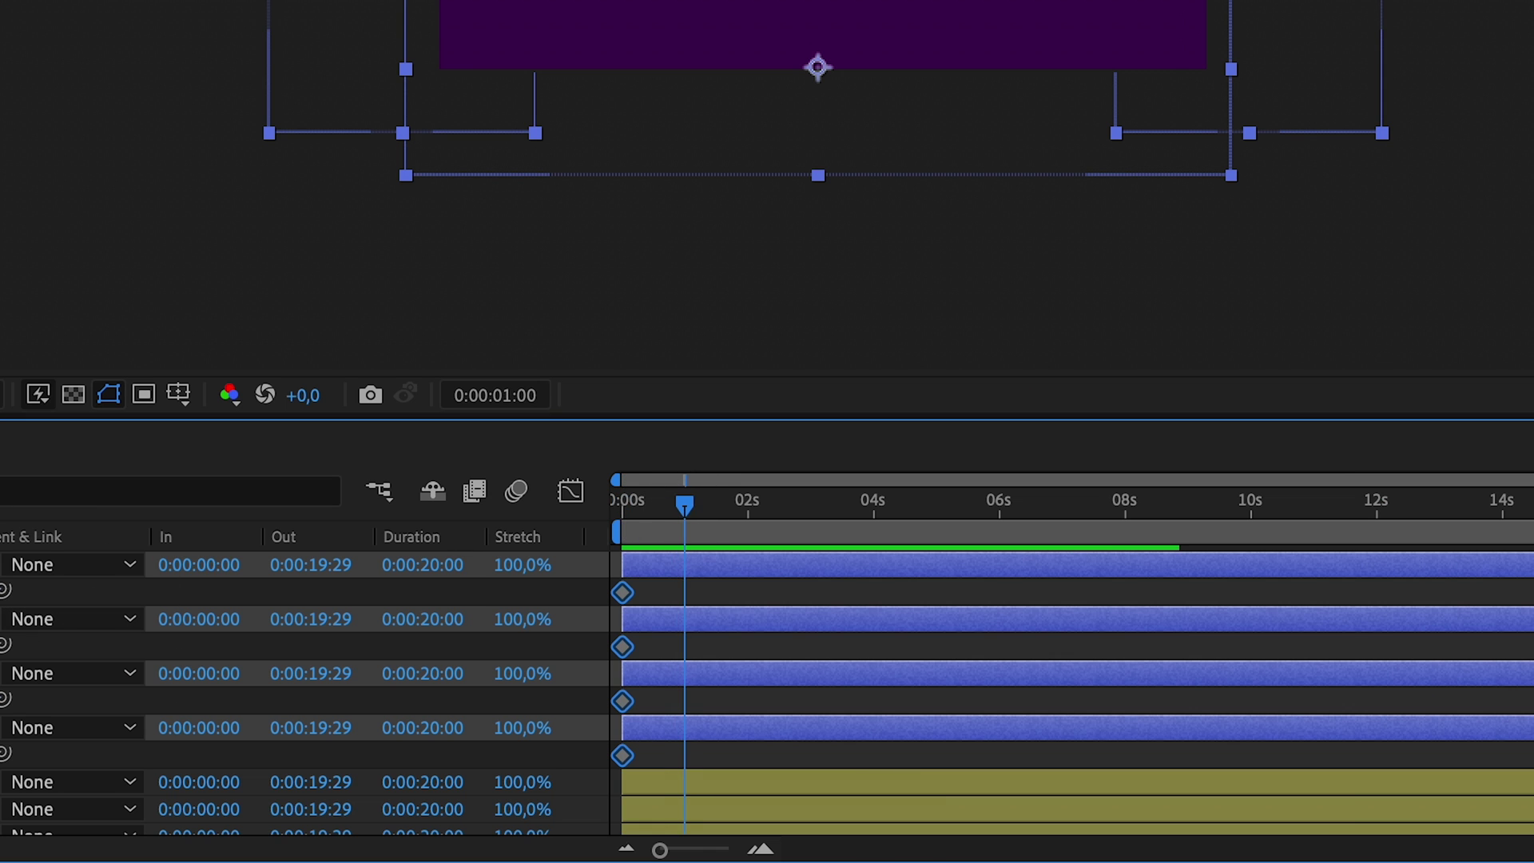
left_click(1064, 290)
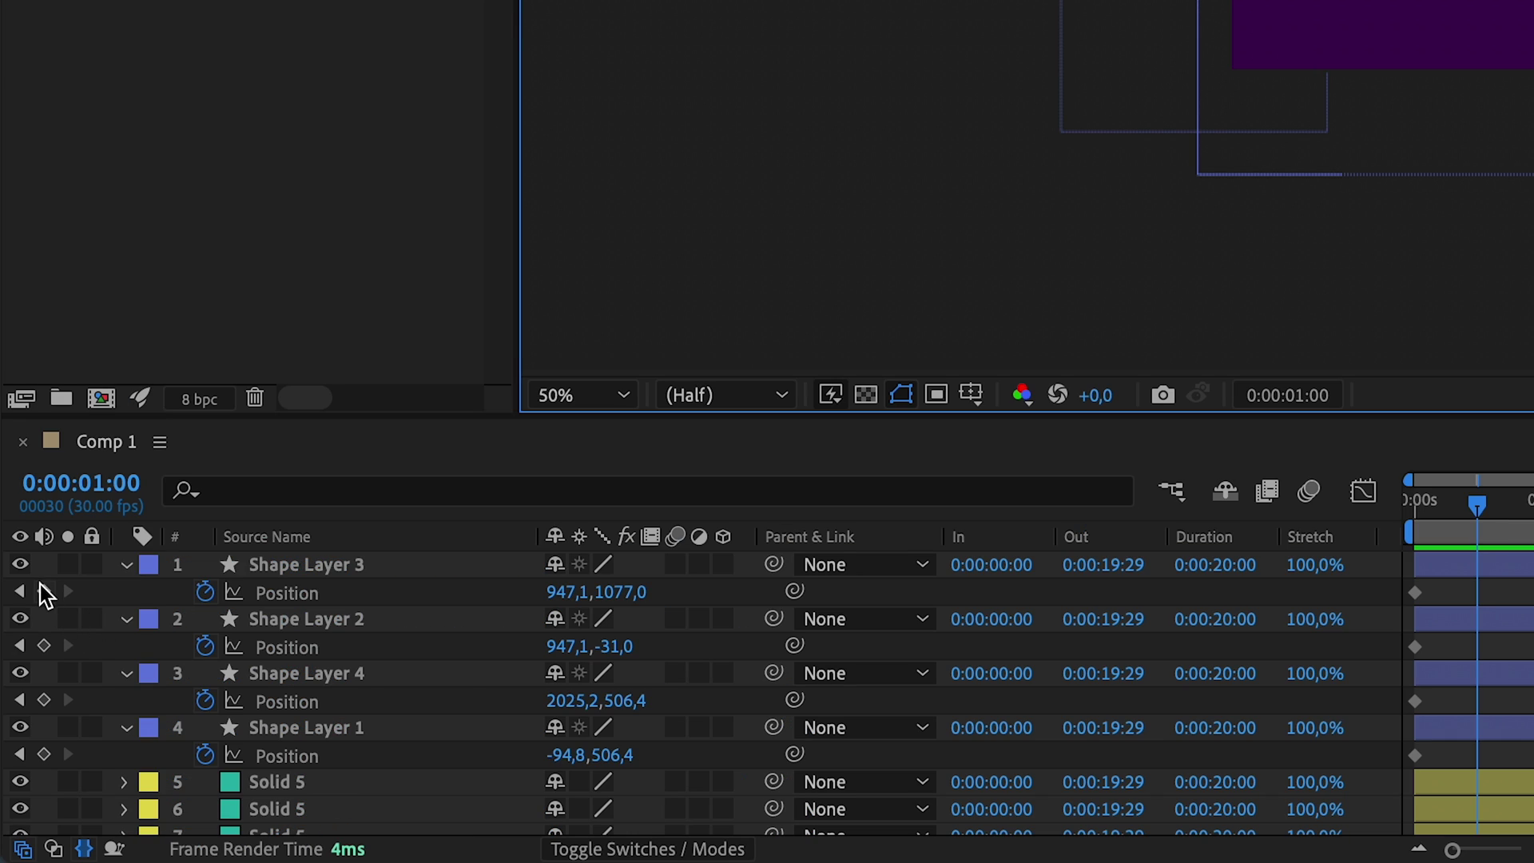
left_click_drag(44, 592, 47, 755)
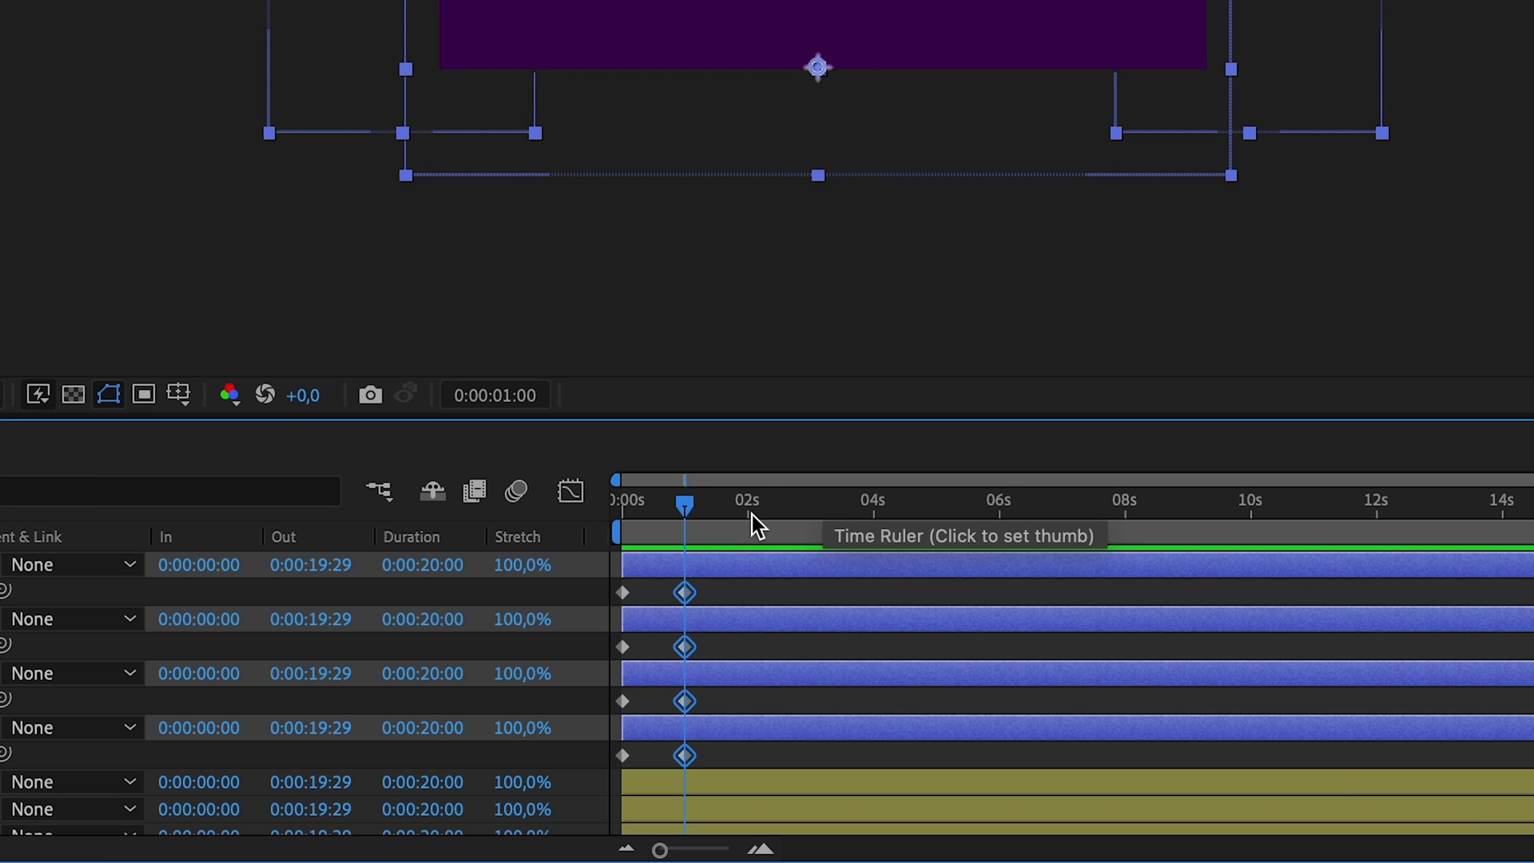
At 0:00:02:00, move the rectangles inward: bottom to about y 937, top to y 109, right to x 1865, left to x 45.
left_click(749, 515)
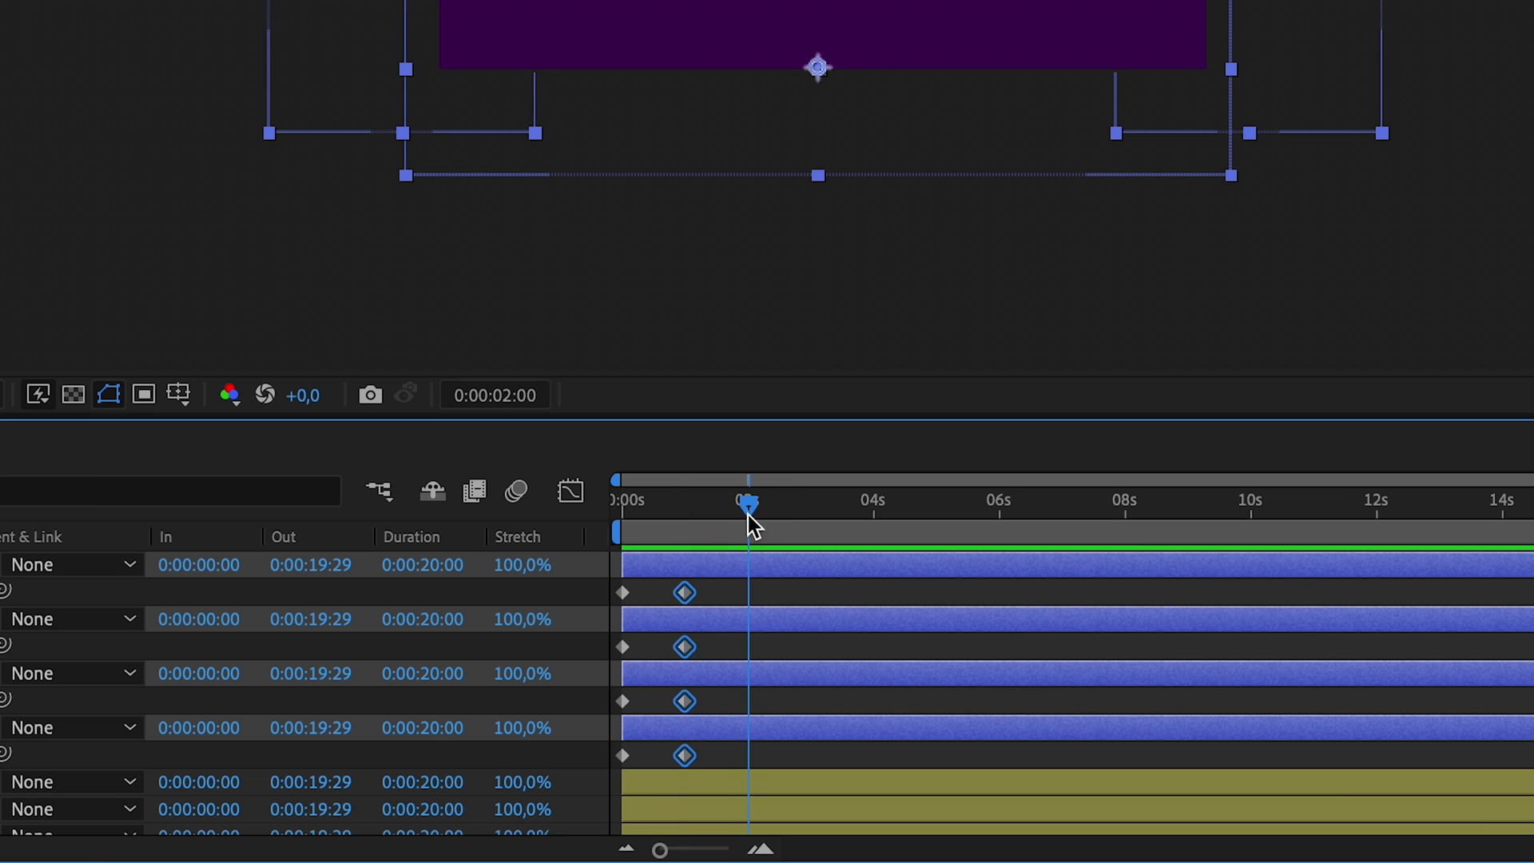
left_click(840, 239)
left_click_drag(869, 130, 867, 105)
left_click_drag(808, 662, 804, 630)
left_click_drag(1174, 455, 1124, 455)
left_click_drag(791, 234, 794, 289)
left_click_drag(303, 434, 343, 434)
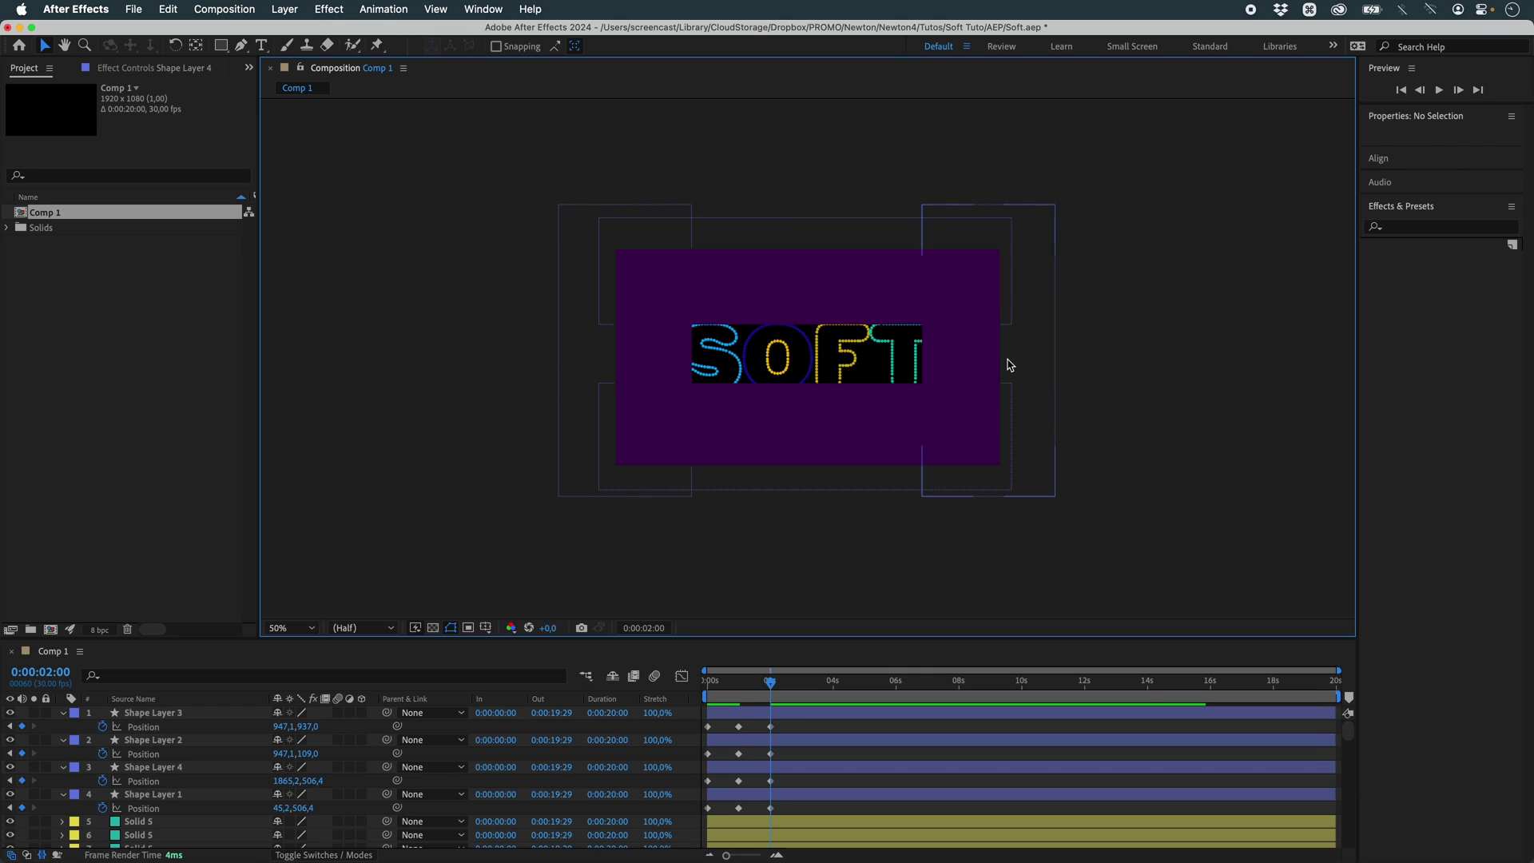
Tighten the frame at 0:00:02:00 by moving the right rectangle to about x 1821 and the left one to about x 97.
left_click_drag(1006, 356, 980, 347)
left_click(617, 359)
left_click_drag(617, 360, 626, 352)
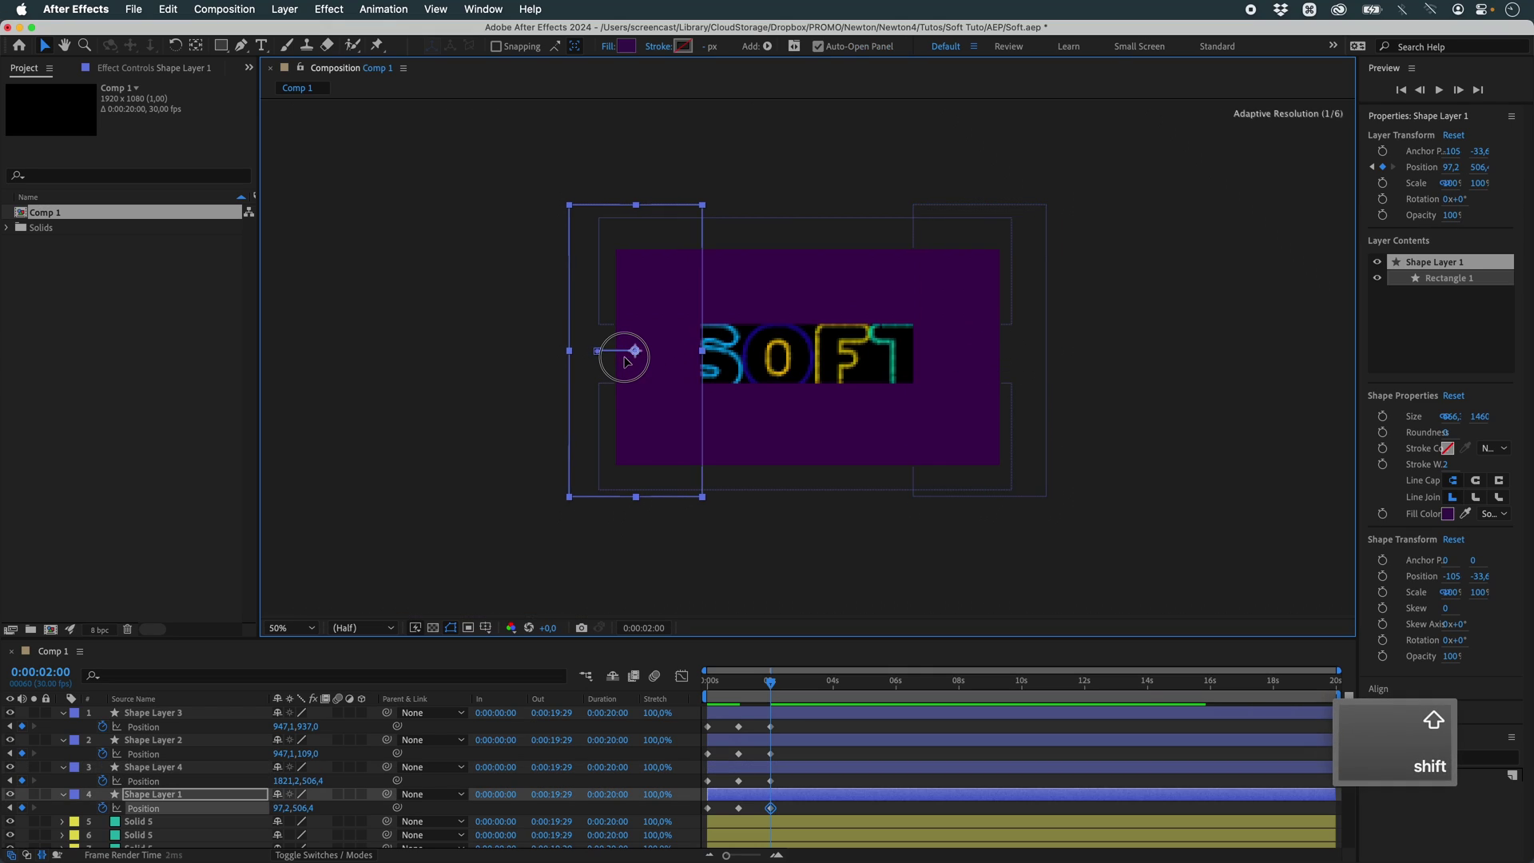
left_click(743, 503)
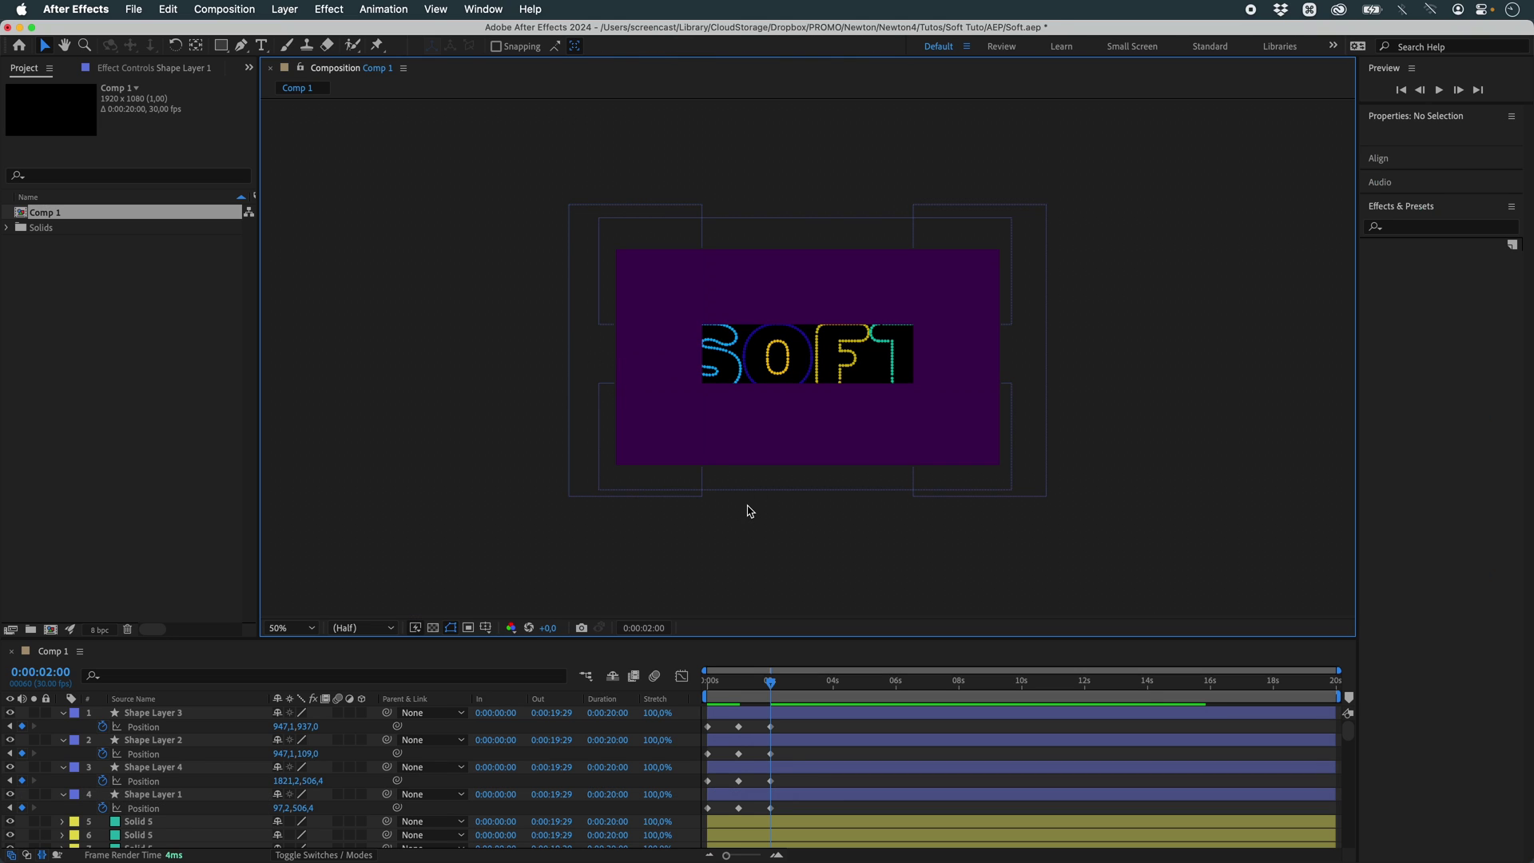
key("shift+slash")
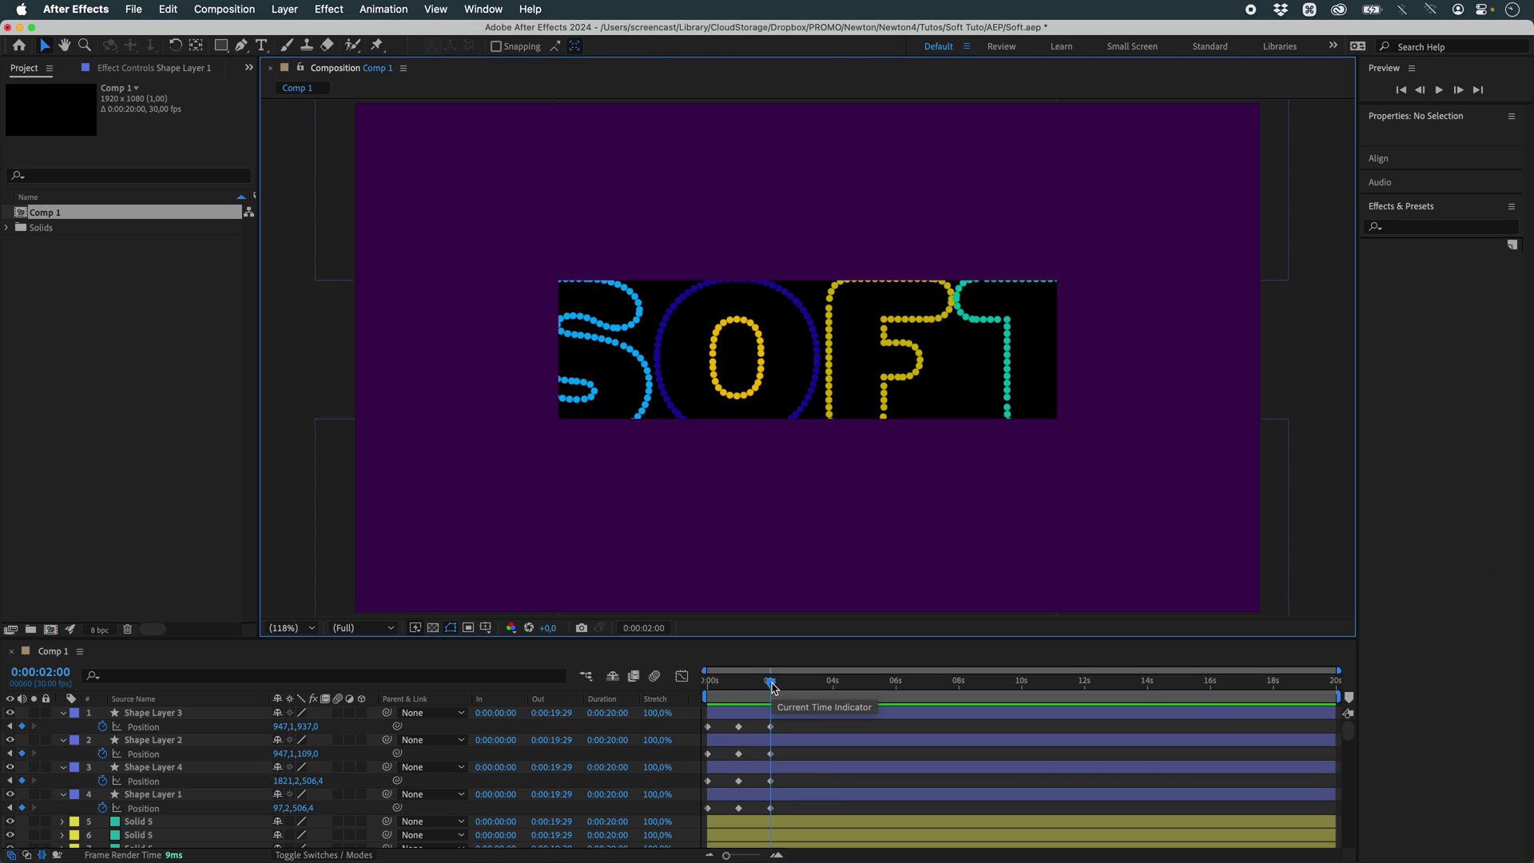
Add holding Position keyframes at 0:00:04:00 on the four shape layers.
left_click_drag(772, 687, 834, 694)
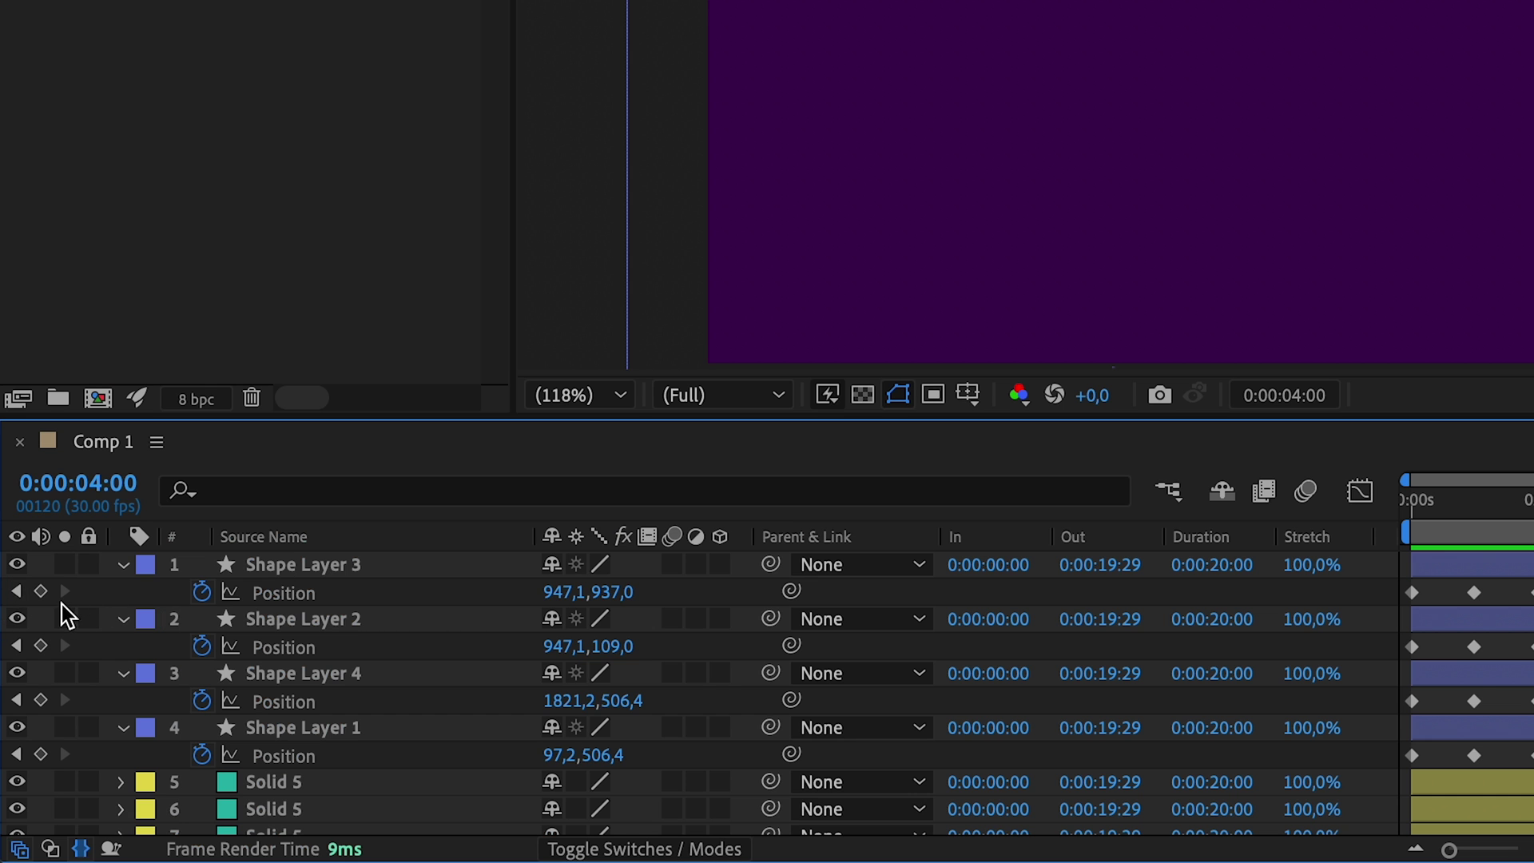
left_click_drag(60, 602, 52, 753)
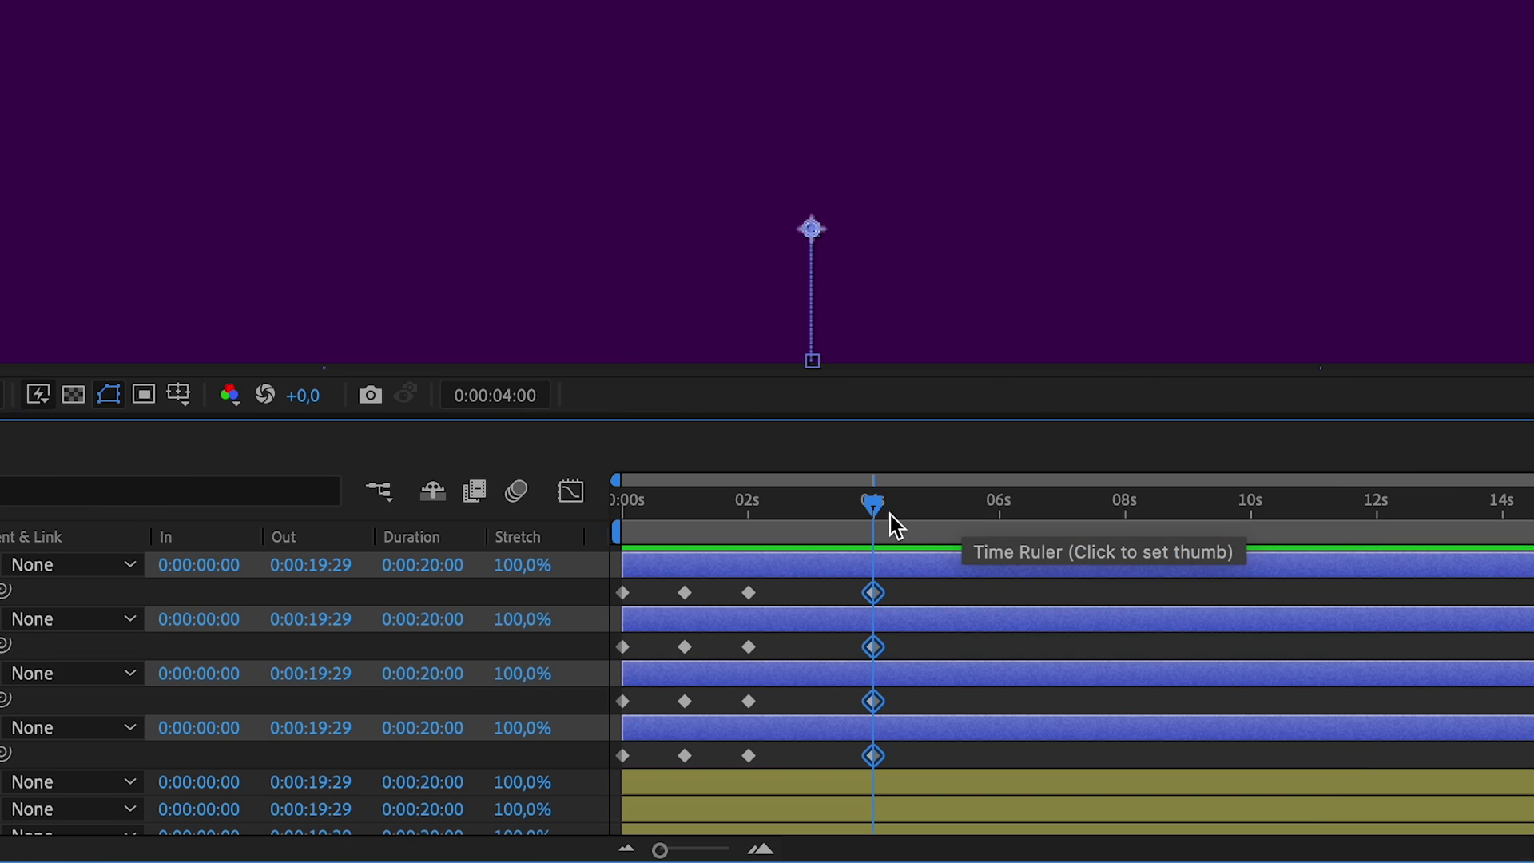
Copy each shape layer's 0:00:01:00 Position keyframe to 0:00:05:00, and apply Easy Ease to all the Position keyframes.
key("shift+Page_Down")
key("shift+Page_Down")
key("shift+Page_Down")
left_click(684, 593)
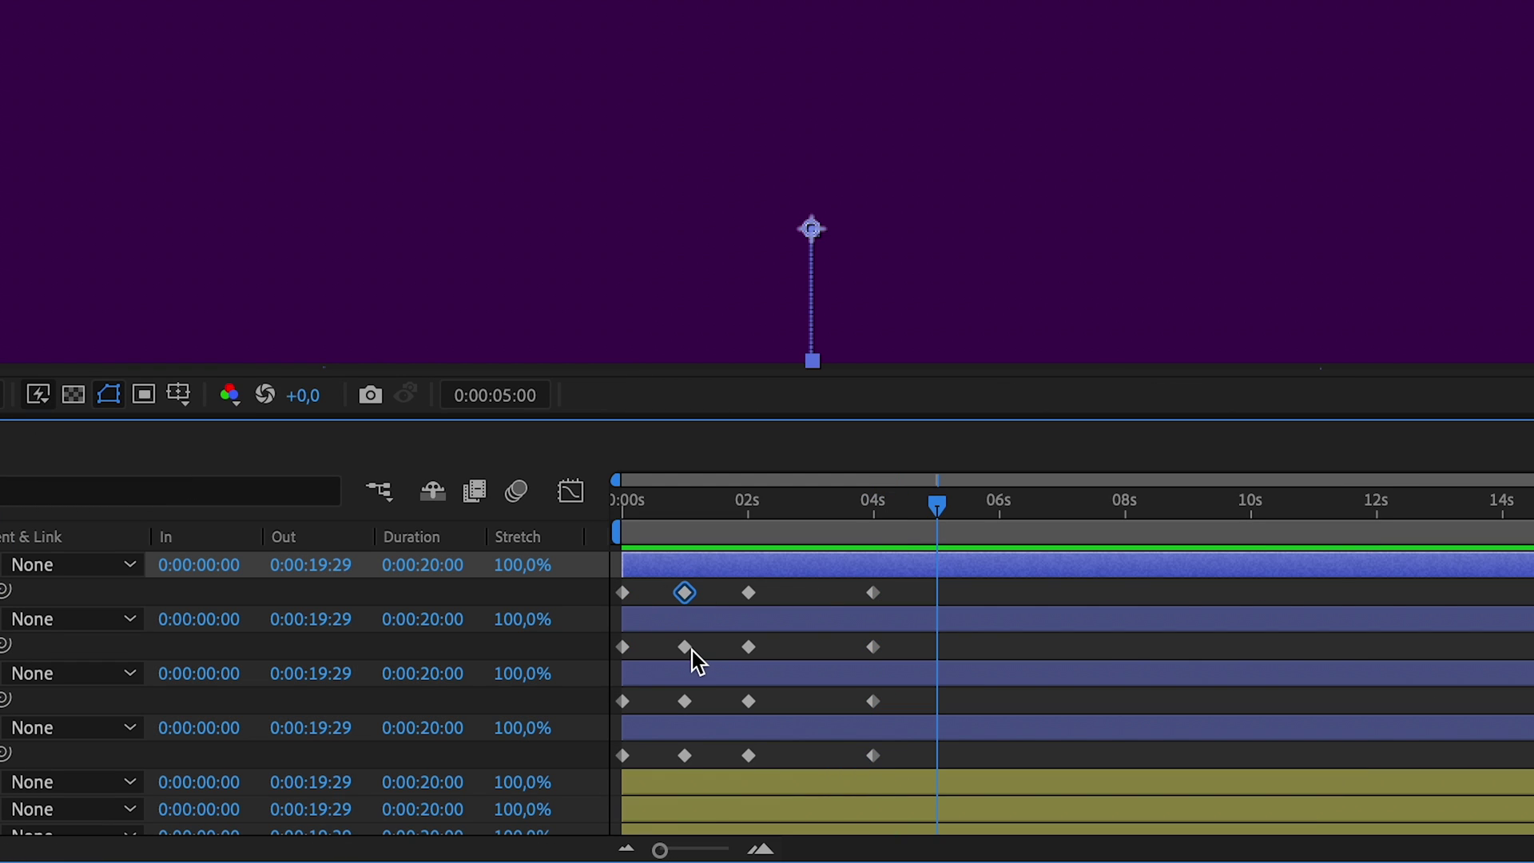
key("super+c")
key("super+v")
left_click(684, 647)
key("super+c")
key("super+v")
left_click(685, 702)
key("super+c")
key("super+v")
left_click(685, 755)
key("super+c")
key("super+v")
left_click_drag(968, 585, 607, 774)
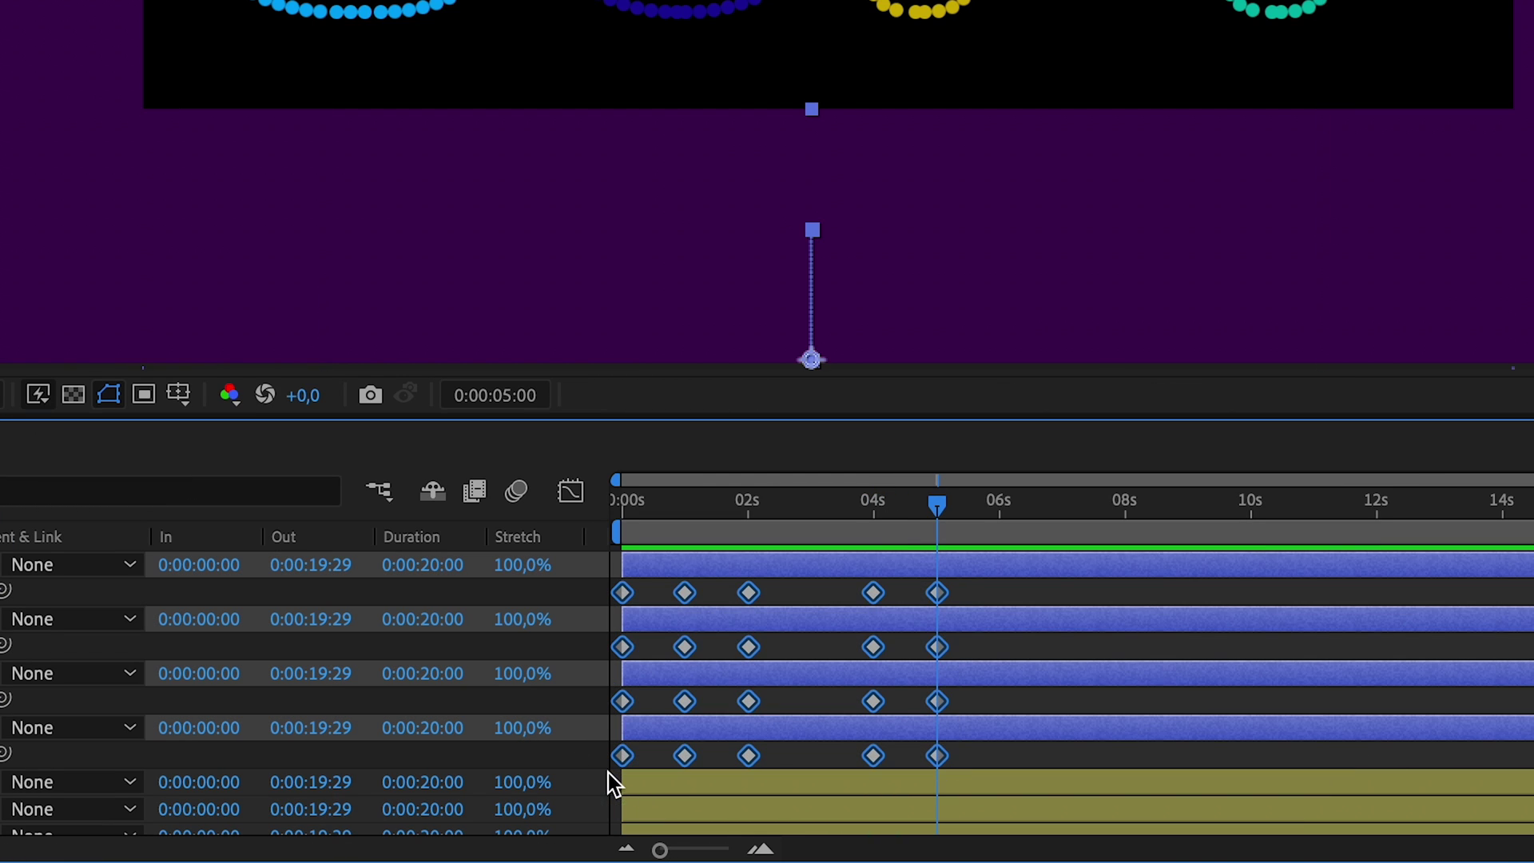
key("F9")
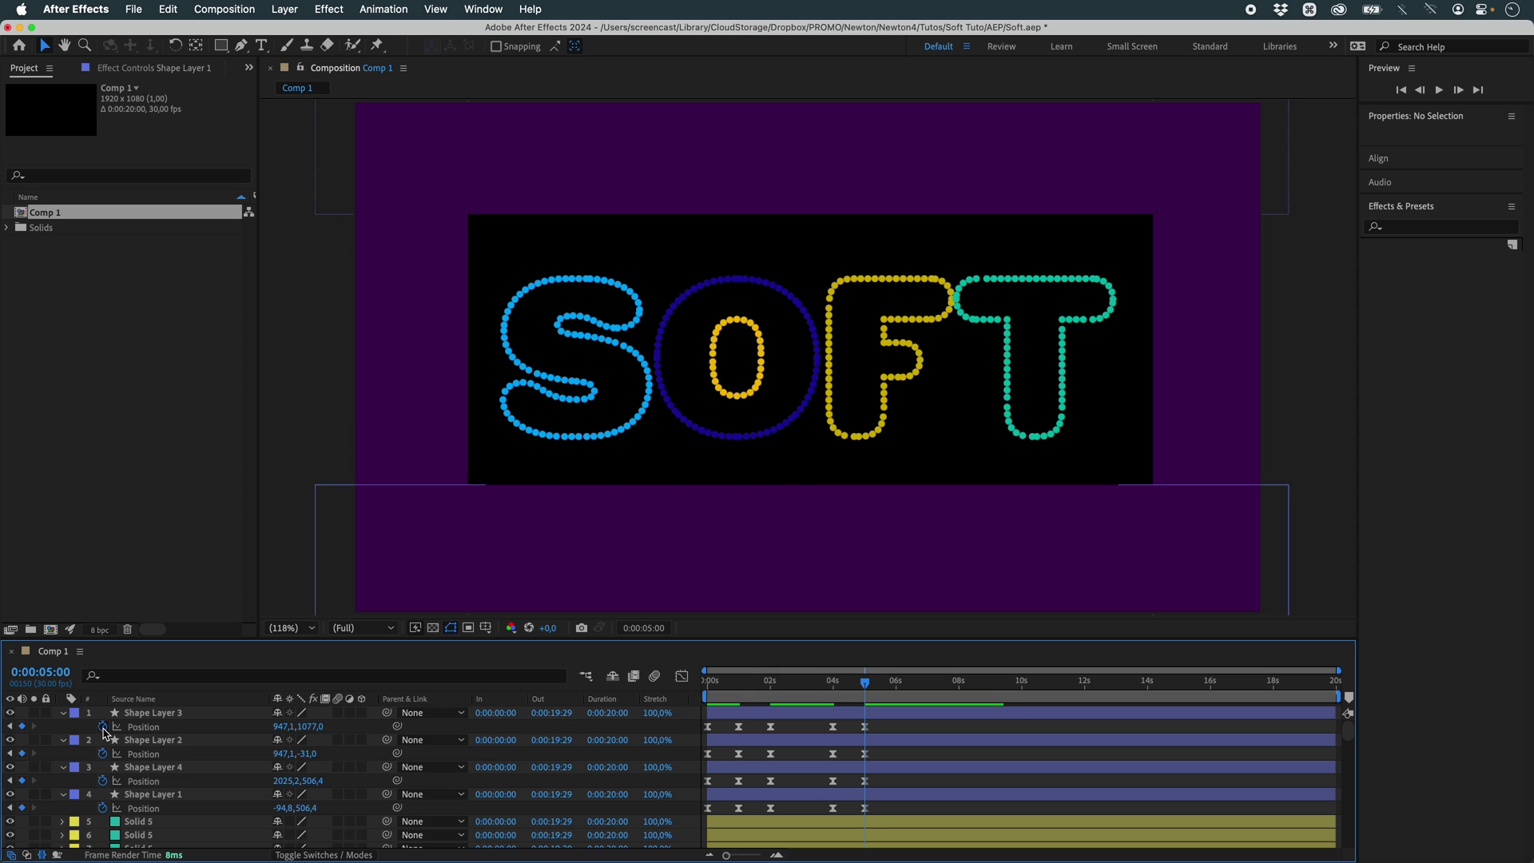
Add the expression loopOut("cycle") to the Position of Shape Layer 3.
left_click(102, 726, "alt")
type("loo")
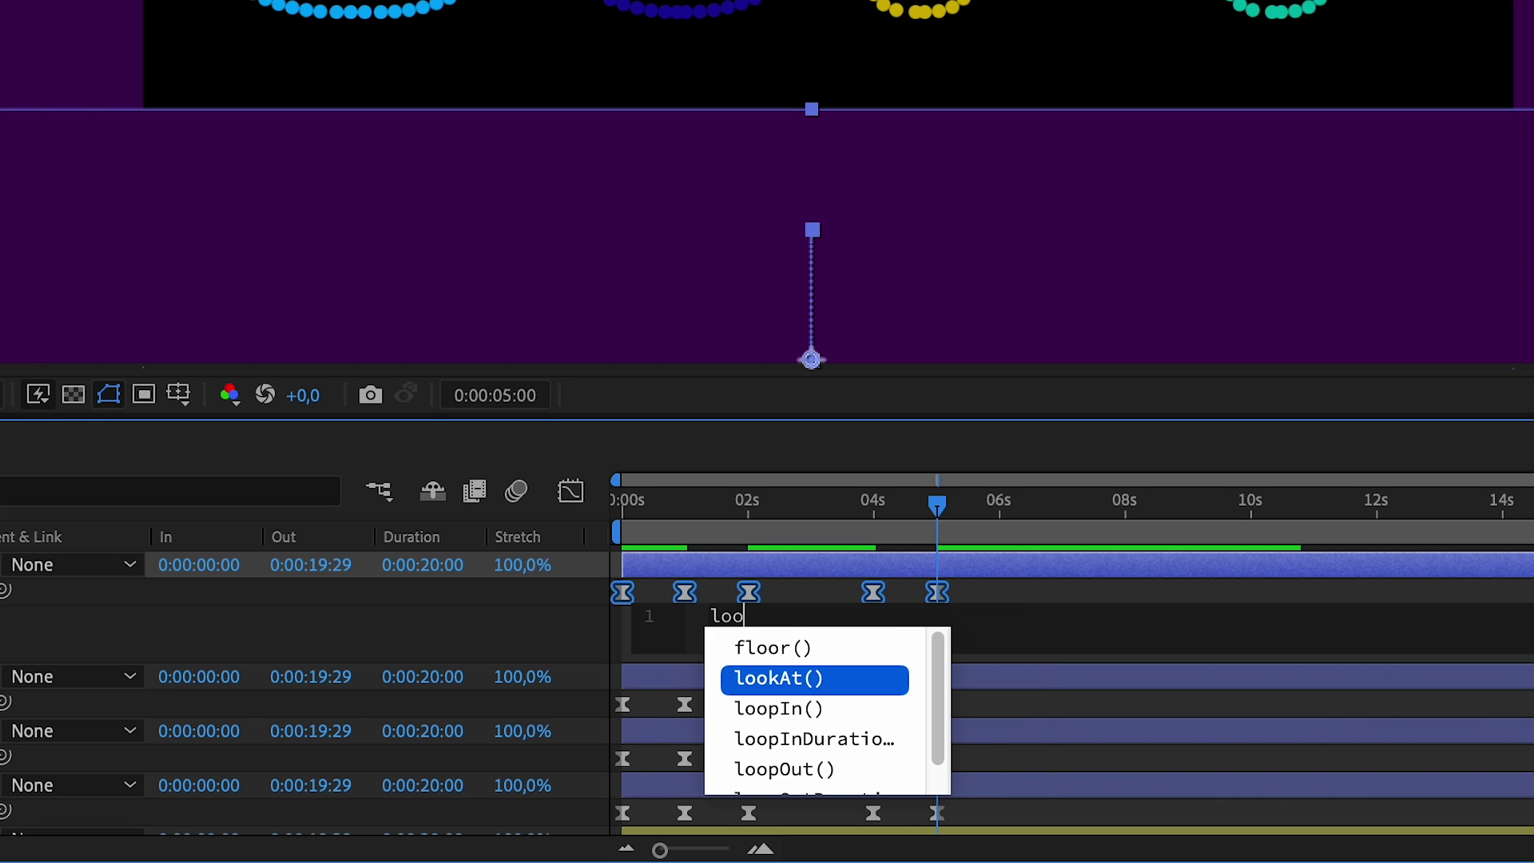
key("Down")
key("Down")
key("Down")
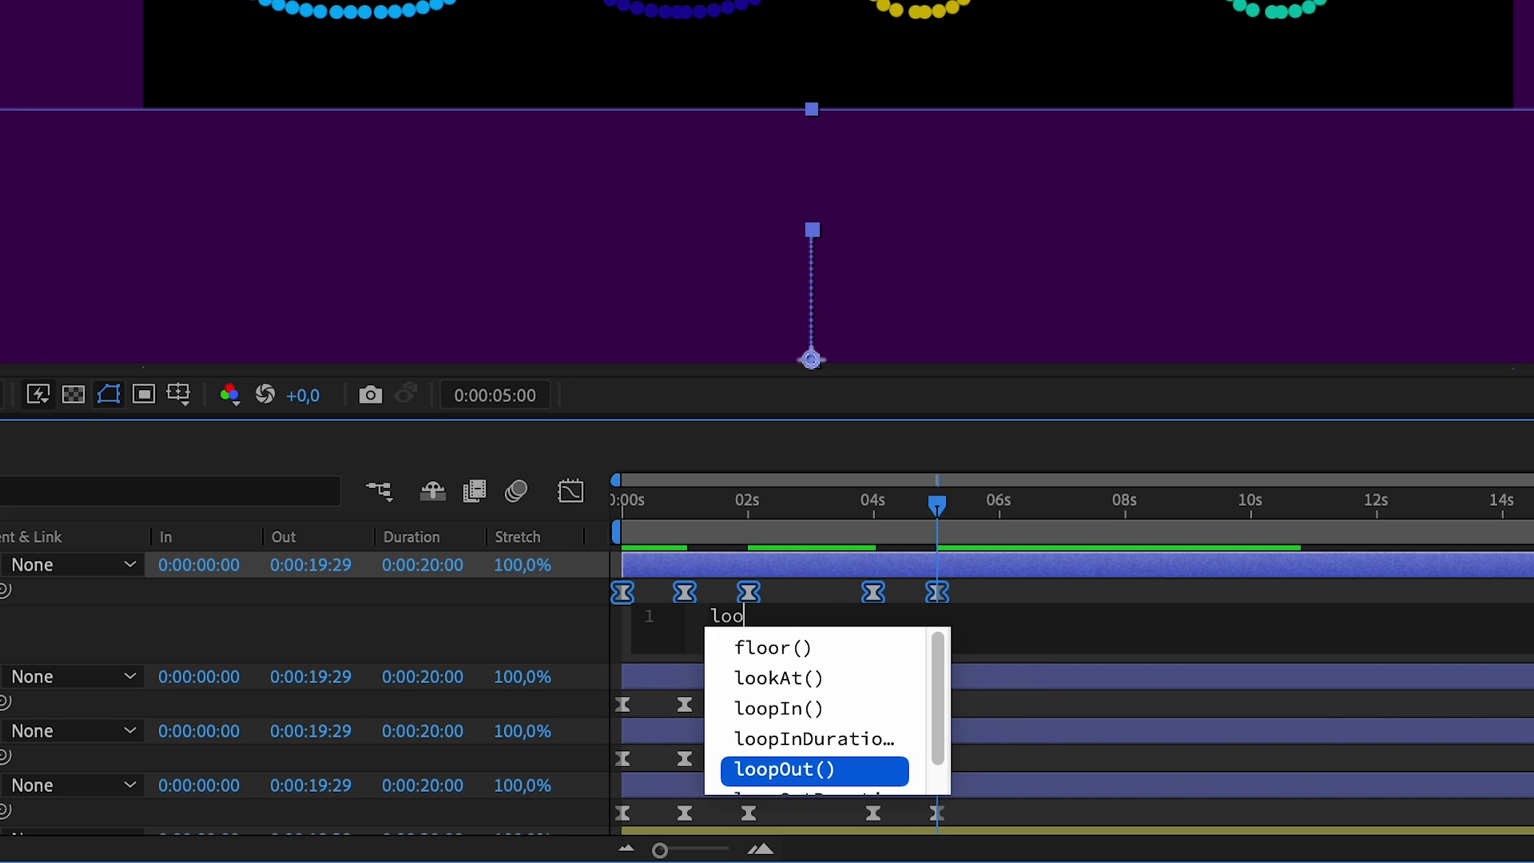
key("Return")
type("\"")
key("Down")
key("Return")
key("KP_Enter")
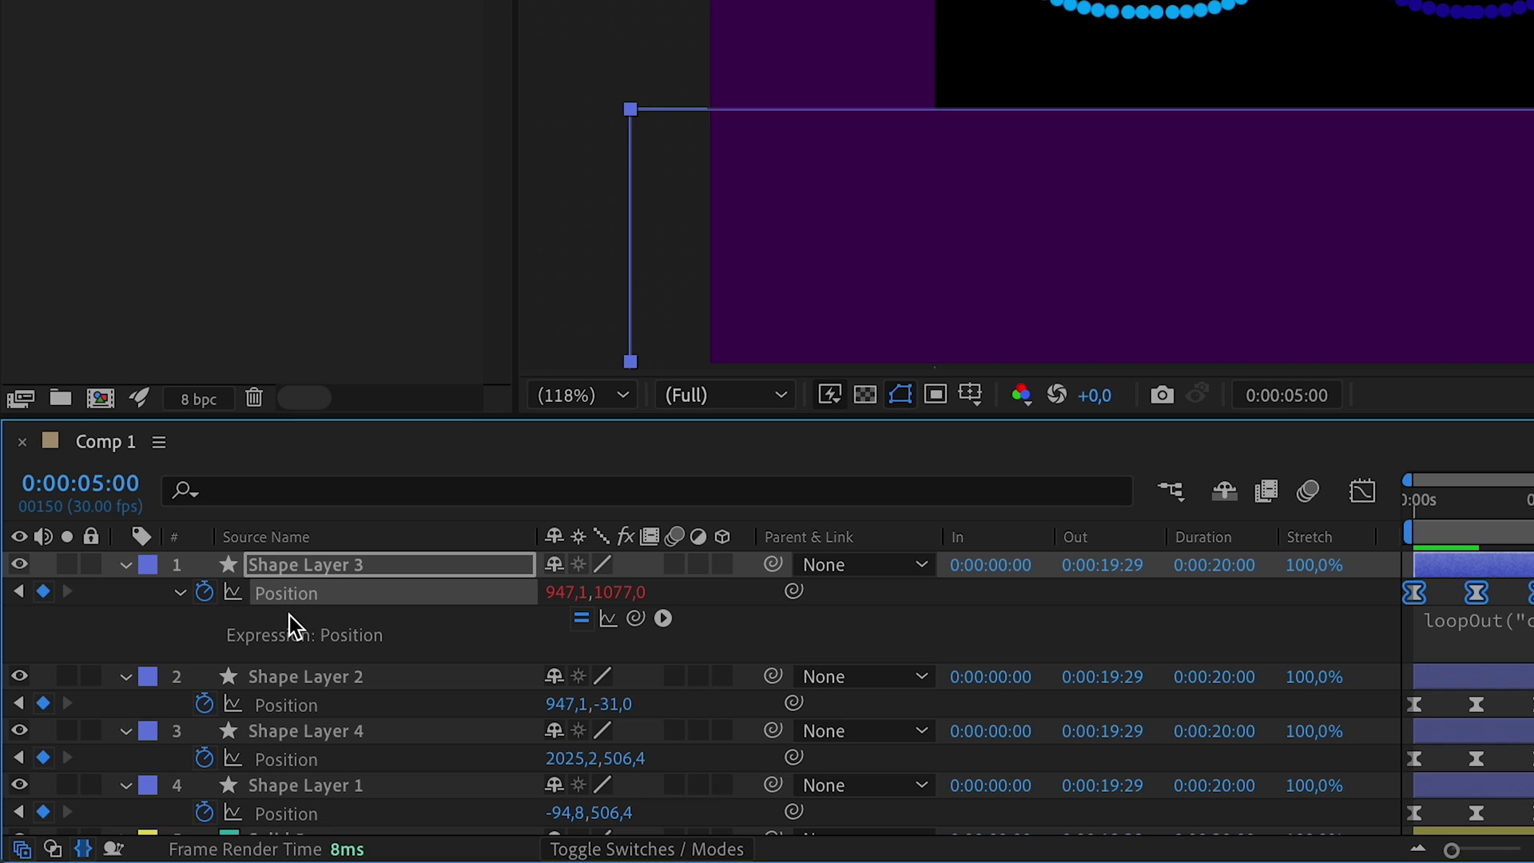
Copy Shape Layer 3's Position expression onto the Position of Shape Layers 2, 4 and 1.
right_click(297, 594)
left_click(410, 724)
left_click(299, 703)
left_click(300, 757, "ctrl")
left_click(302, 814, "ctrl")
key("ctrl+v")
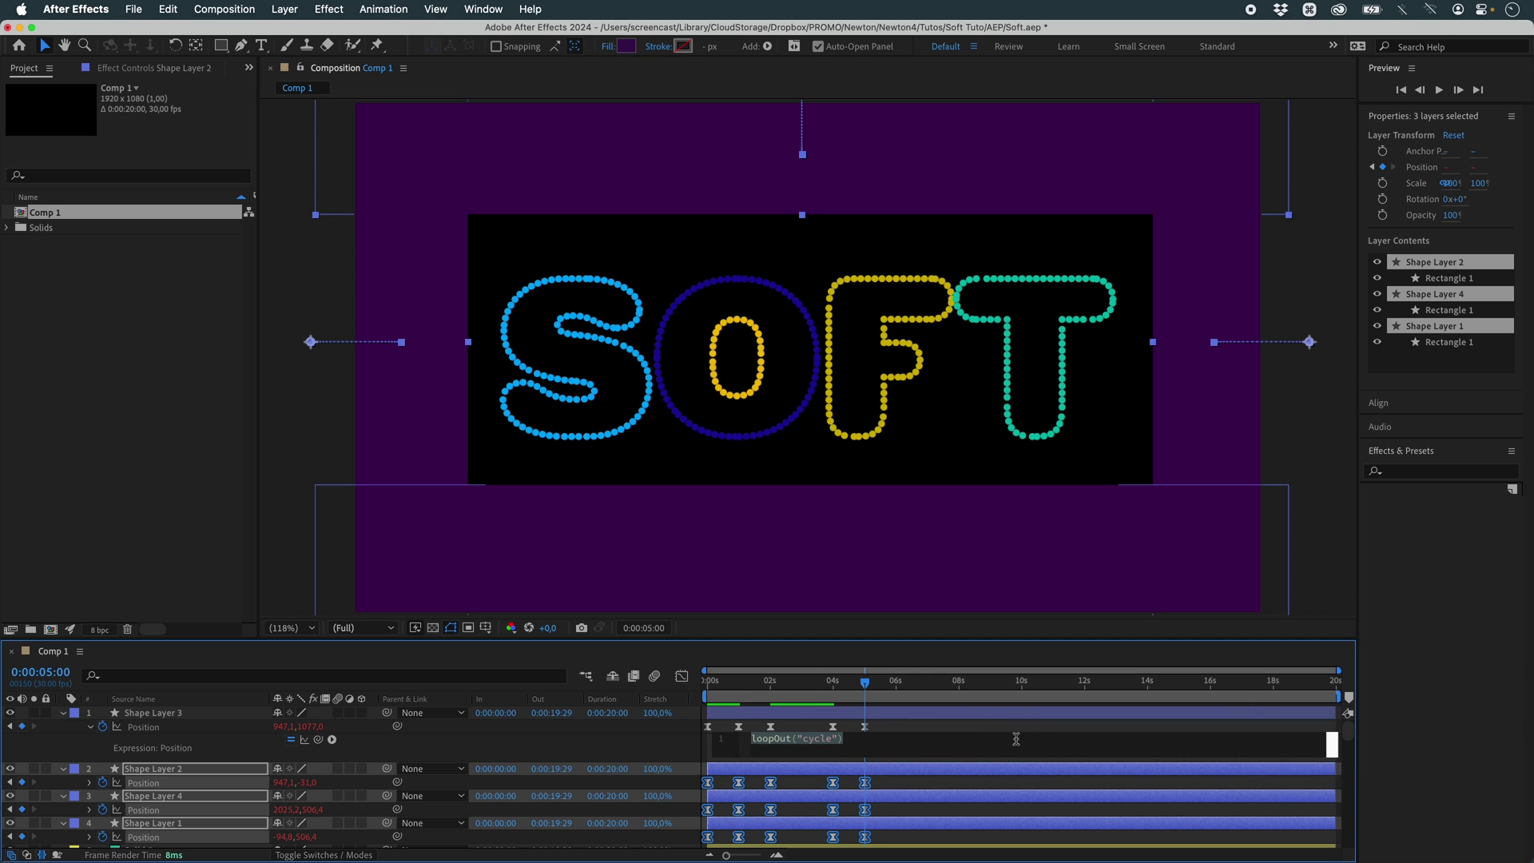
key("Escape")
left_click(1314, 489)
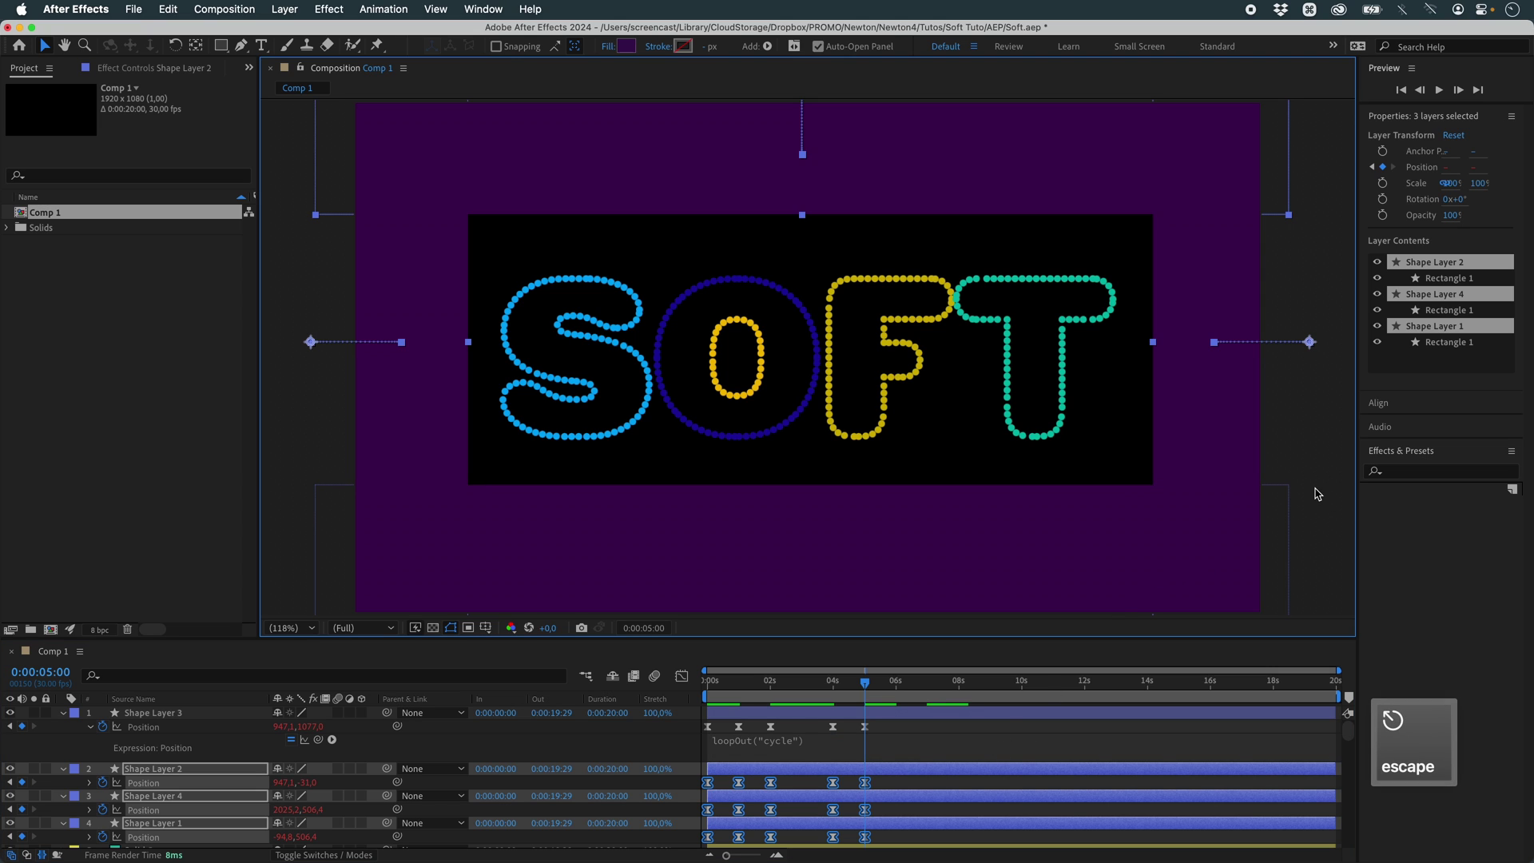
Preview the looping rectangle animation, and open Comp 1 in Newton.
key("0")
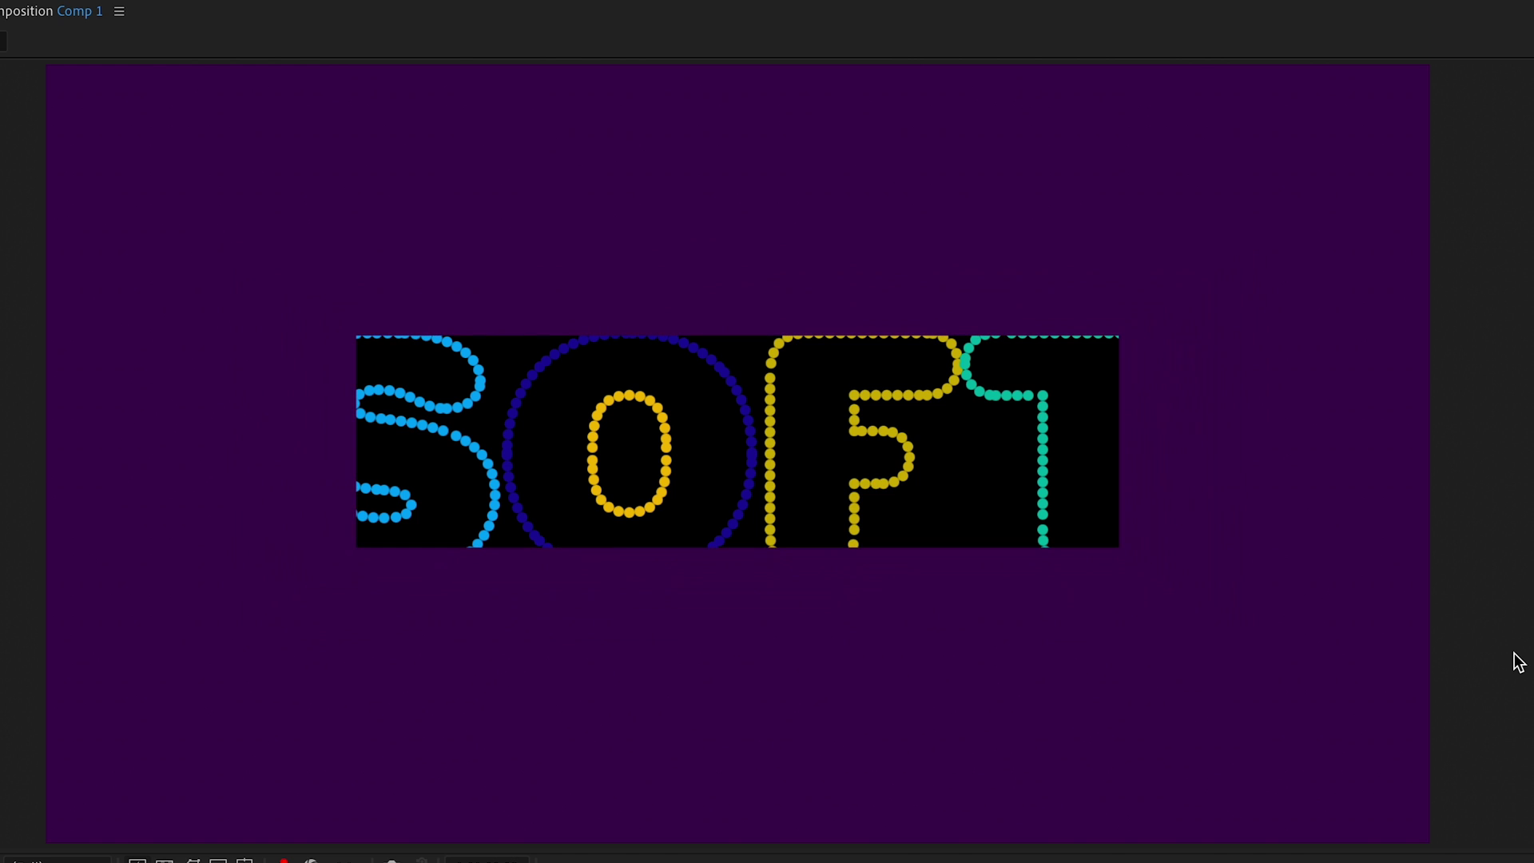
key("space")
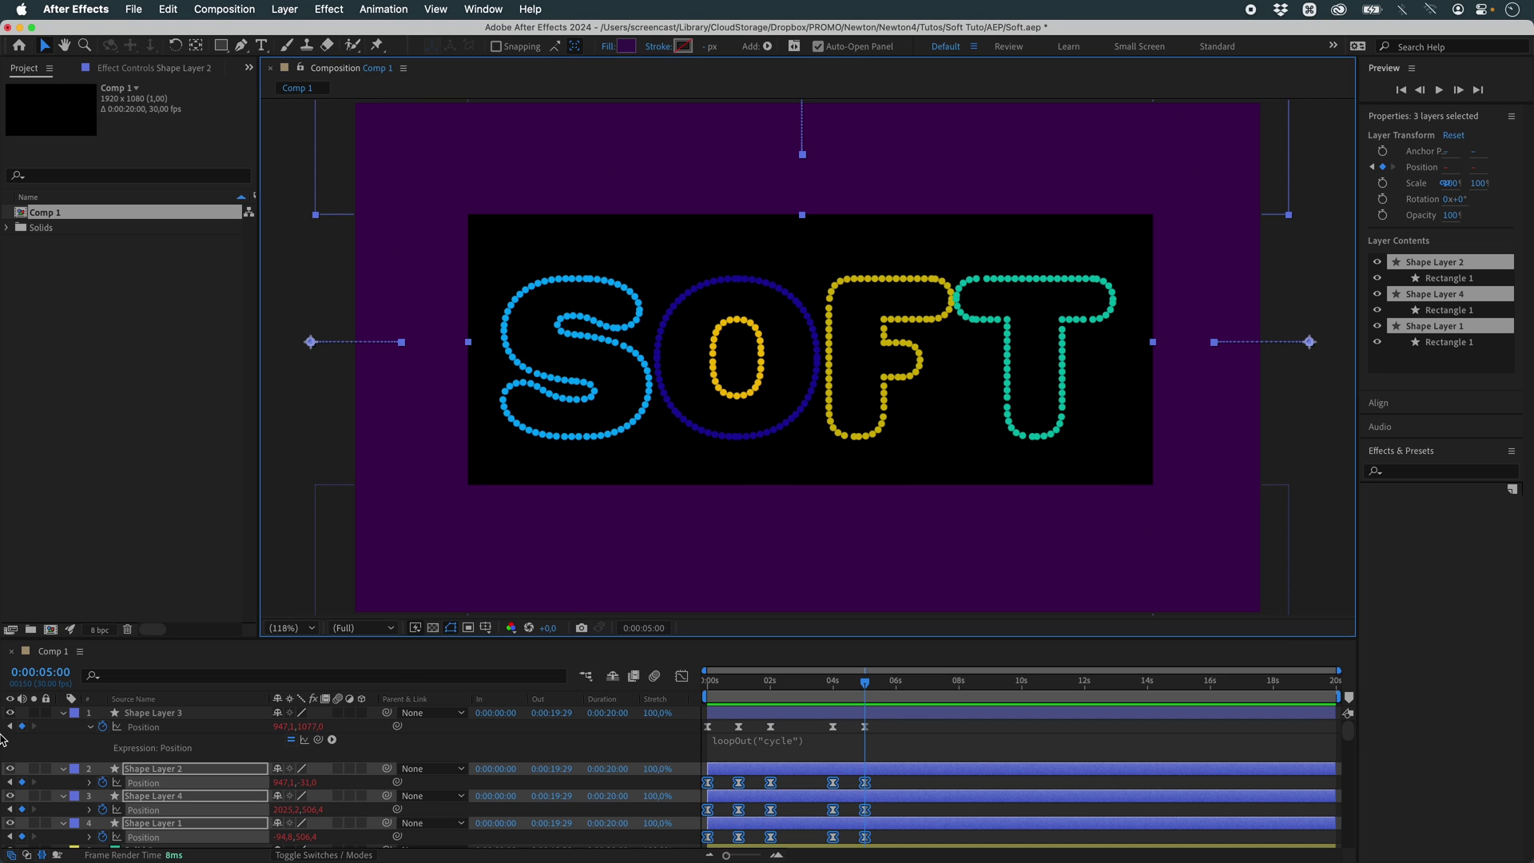
key("F5")
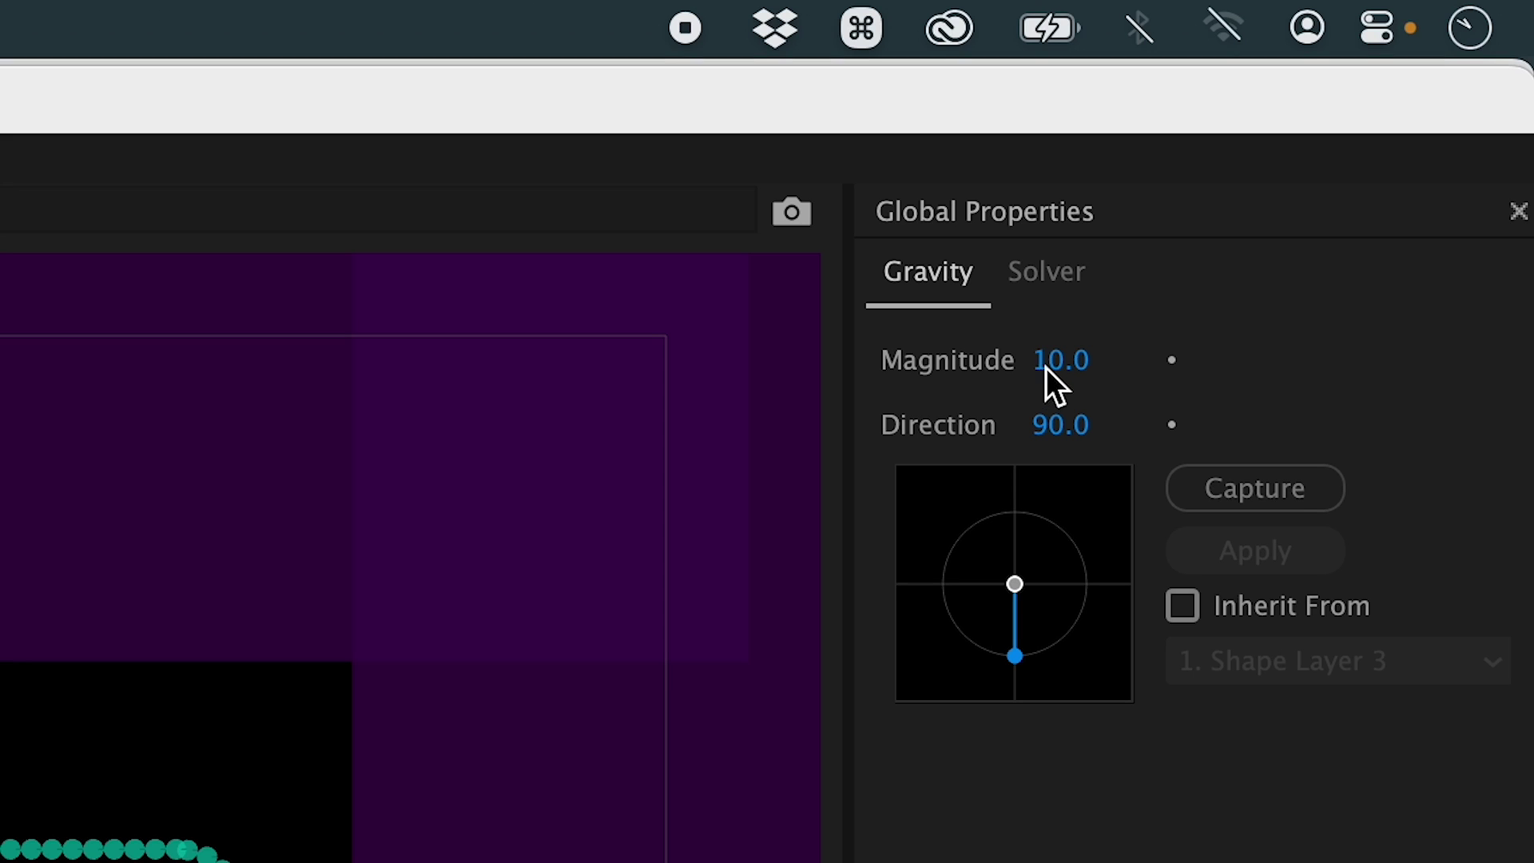
Set the gravity magnitude to 0 and the solver's sub-steps to 30.
left_click_drag(1372, 122, 1186, 119)
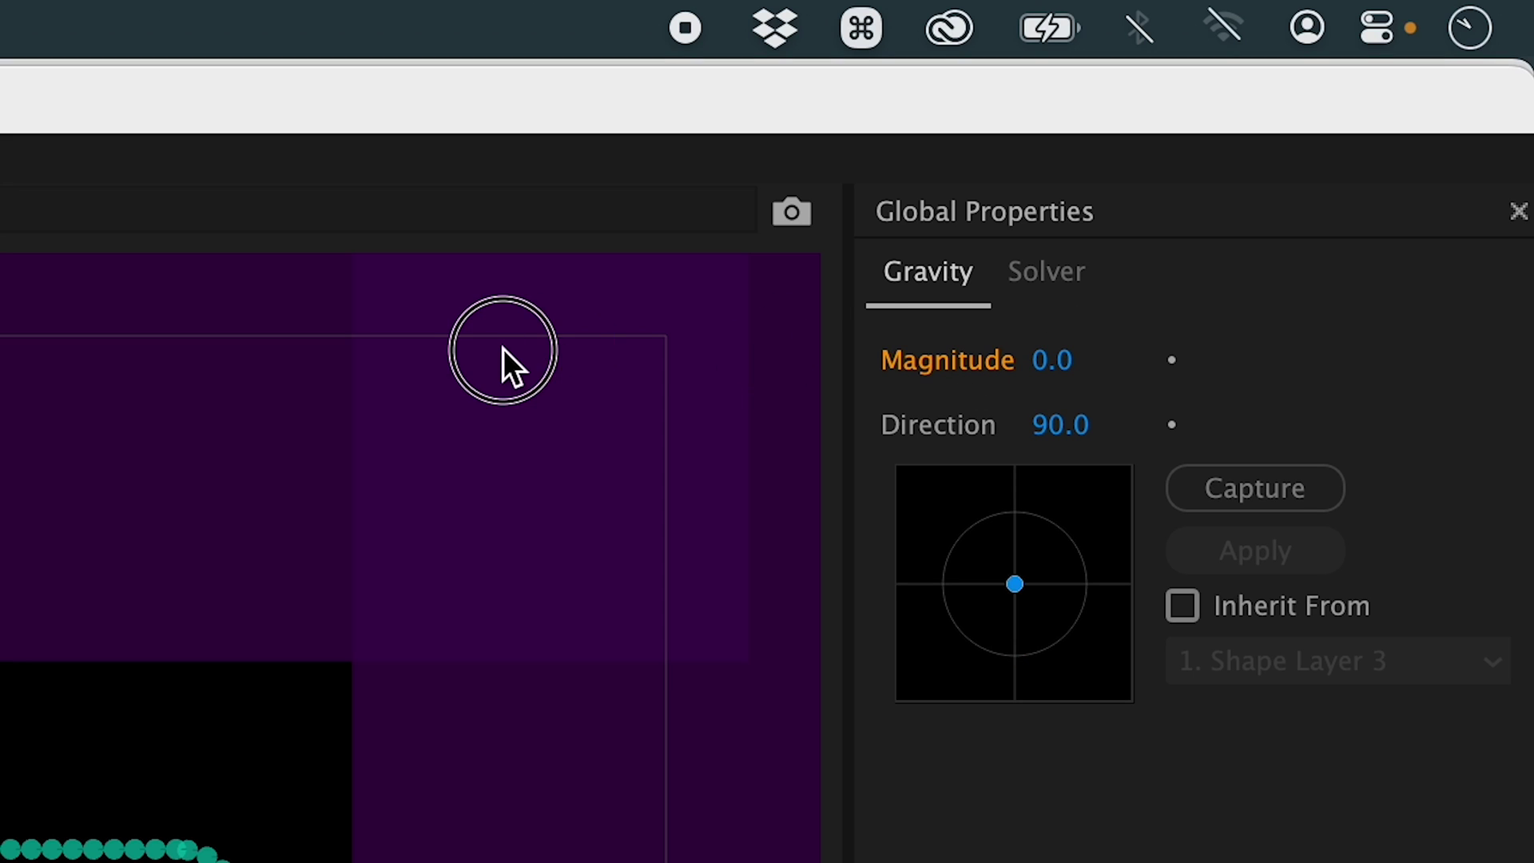
left_click(1047, 275)
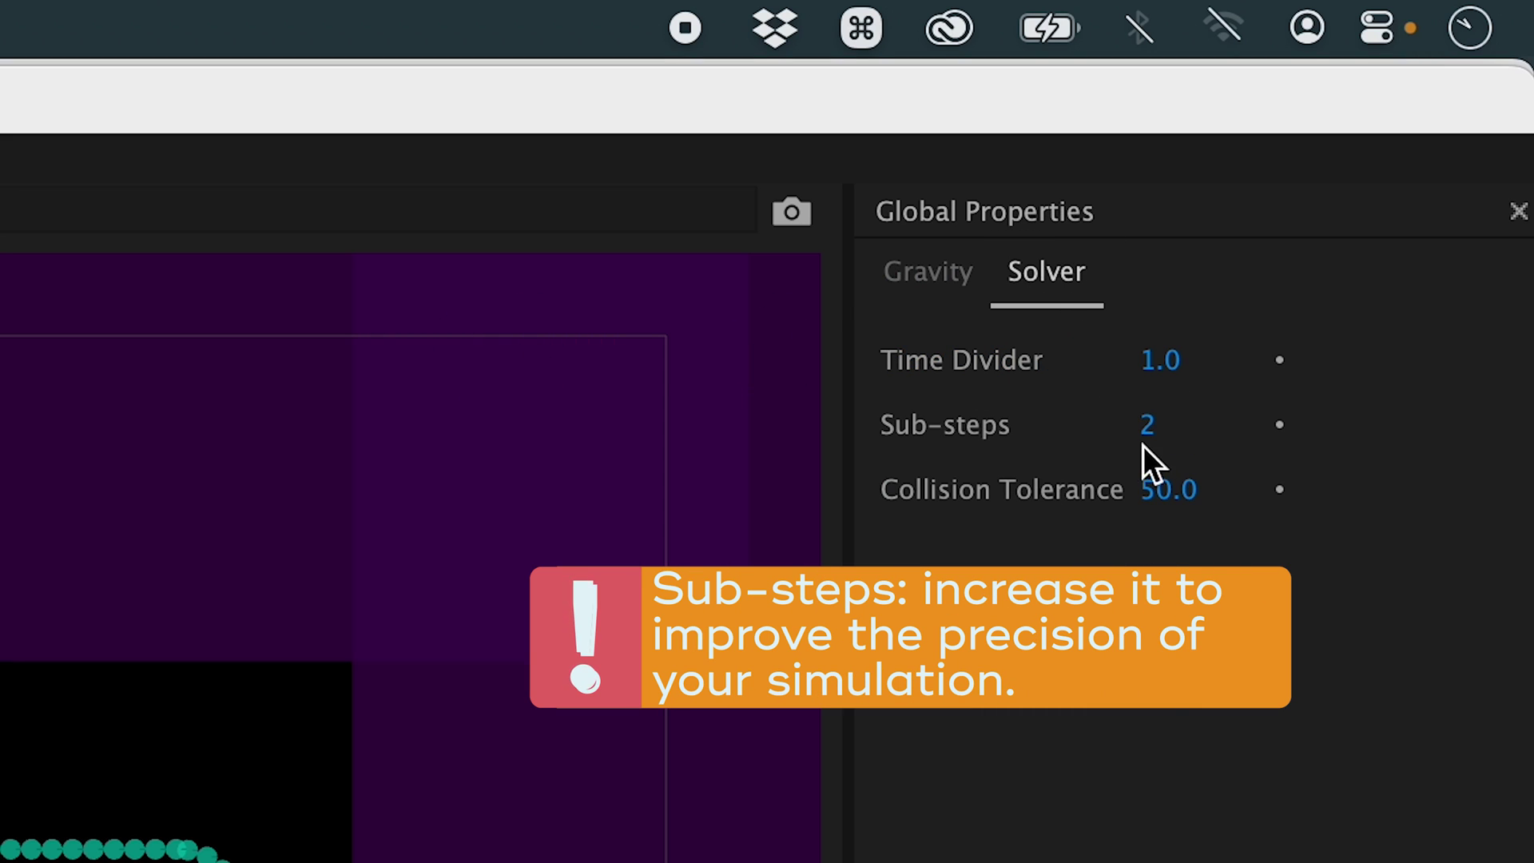
type("30")
key("Return")
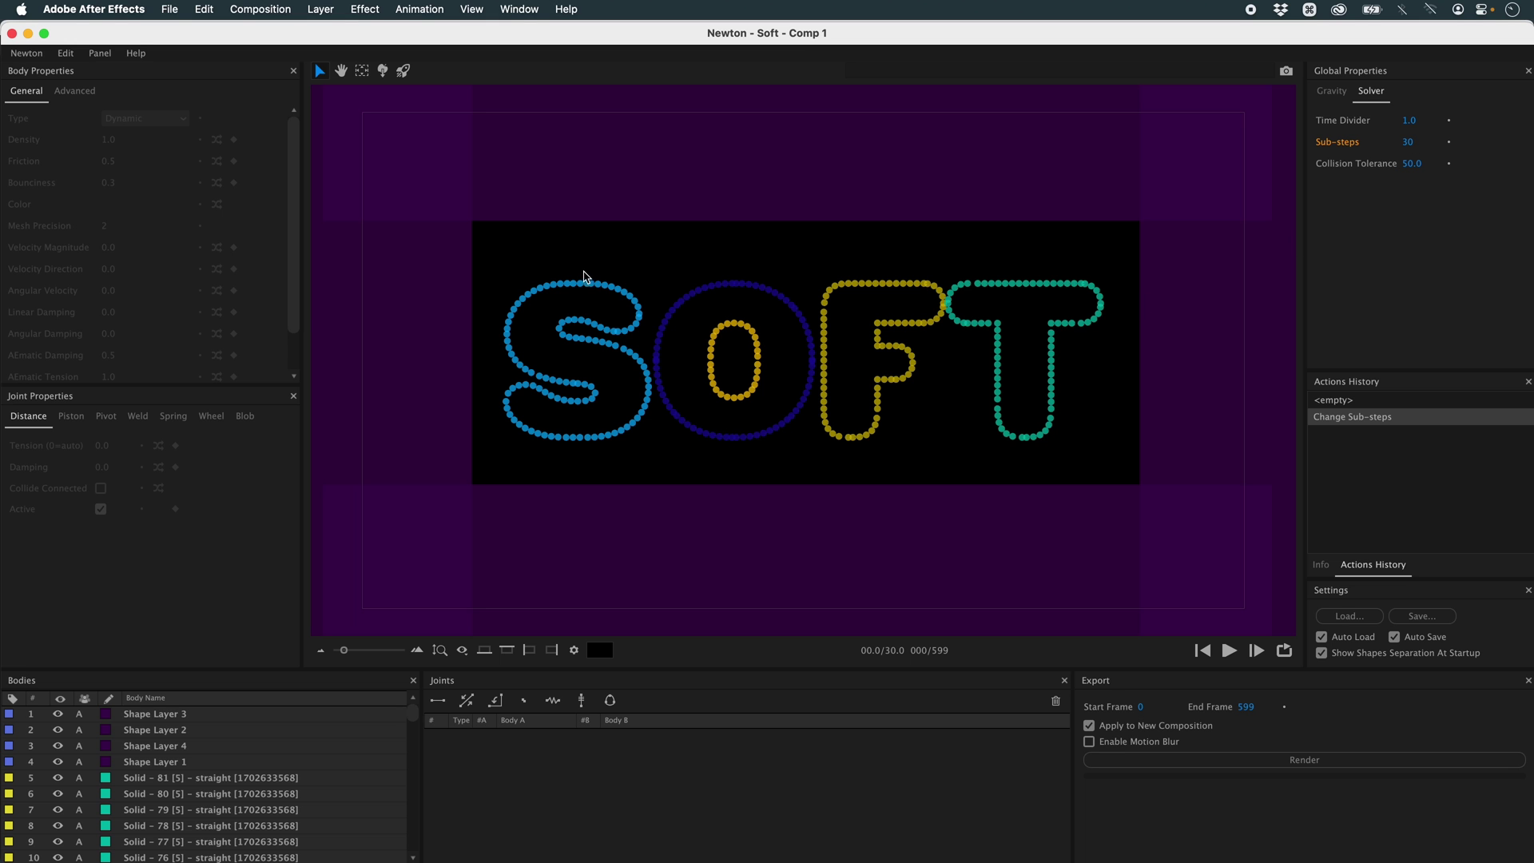
Select the four rectangles by their shared color and set their body type to Kinematic.
key("c")
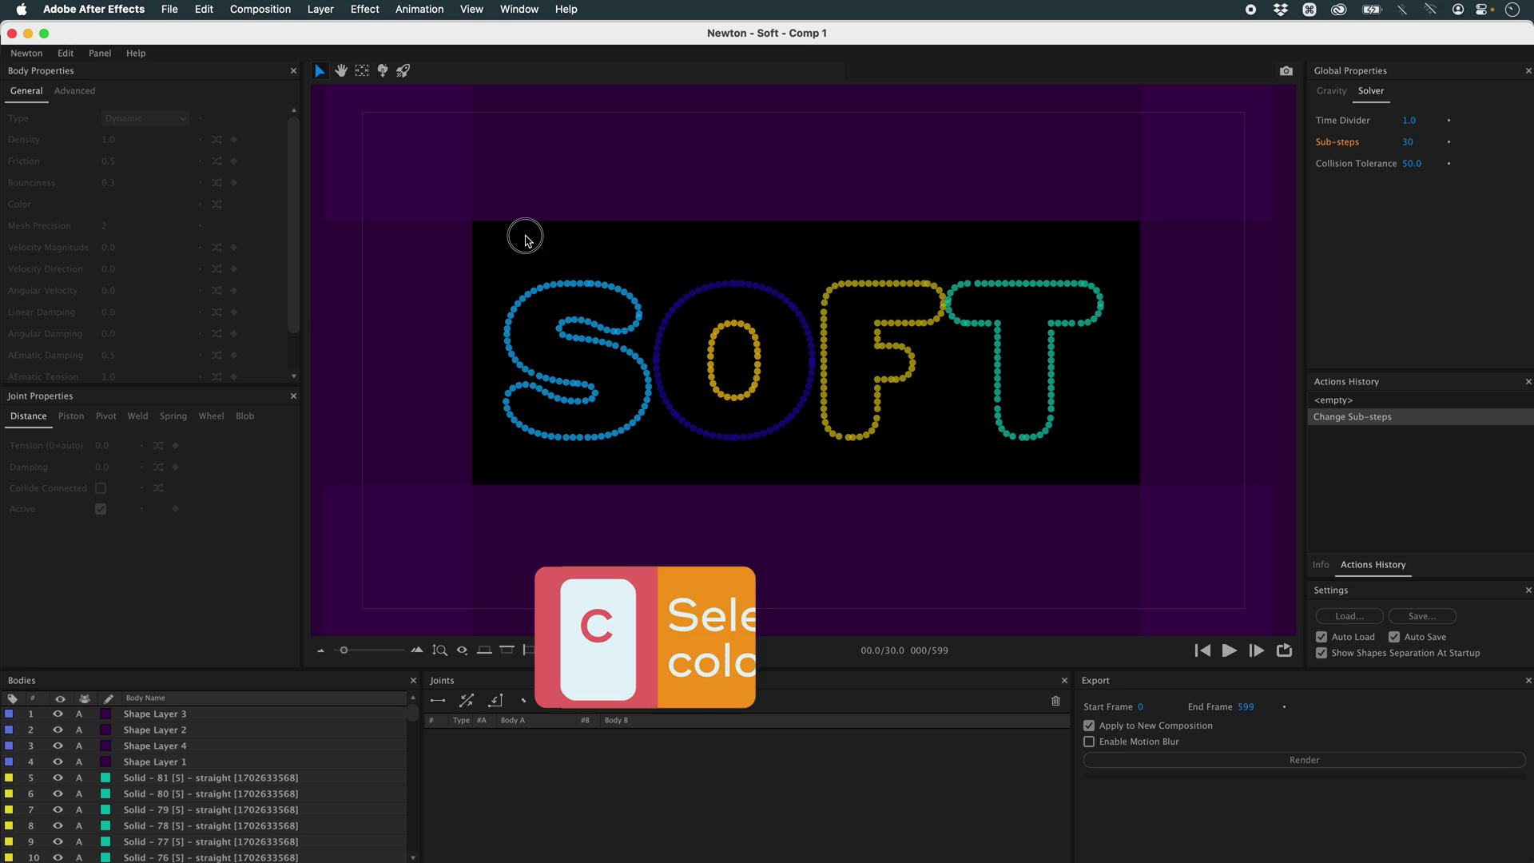
left_click(581, 199)
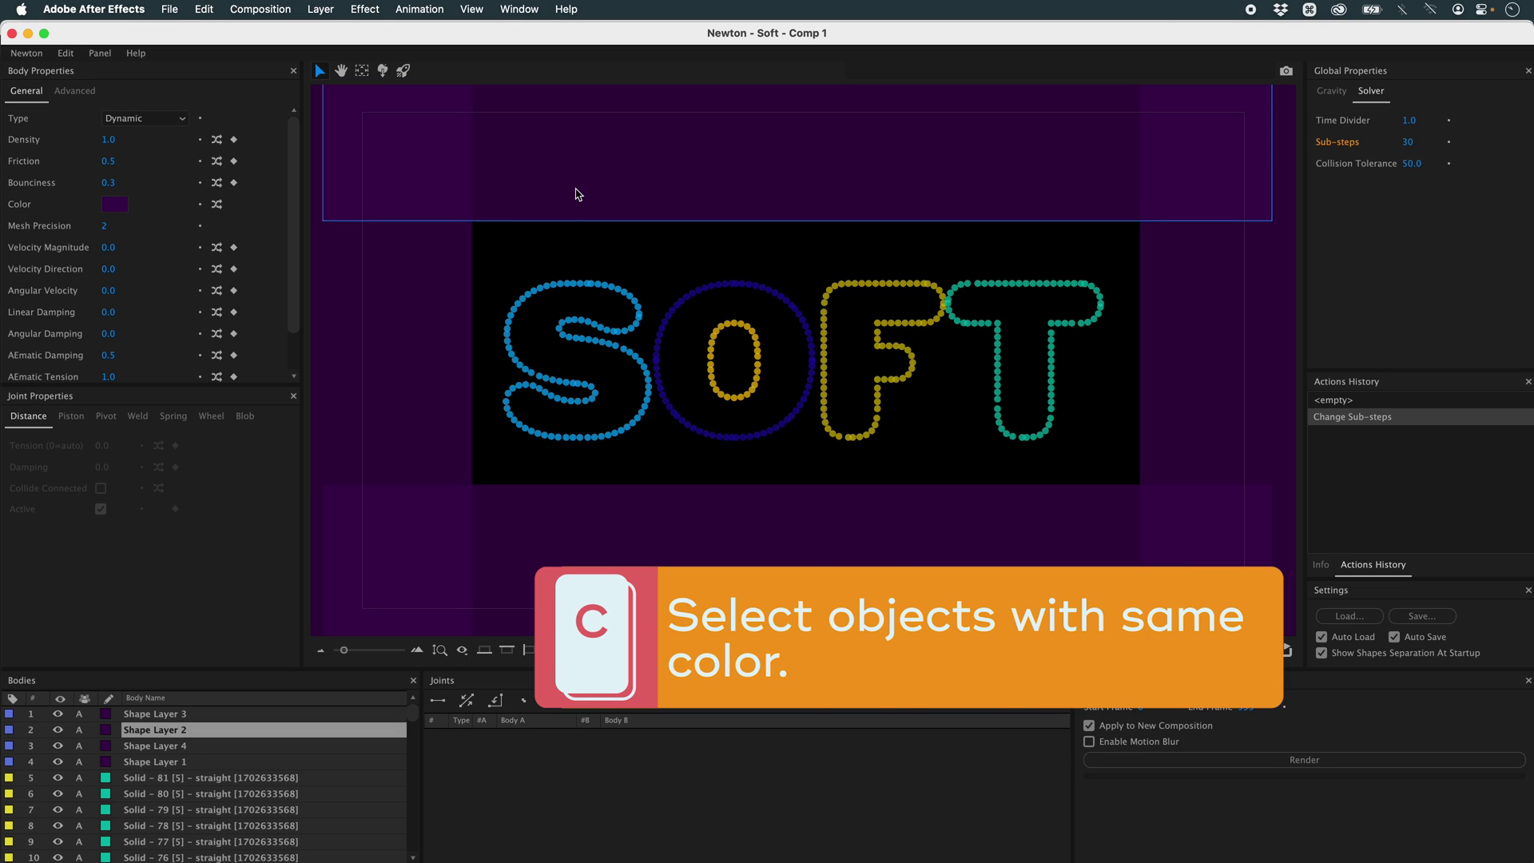
key("c")
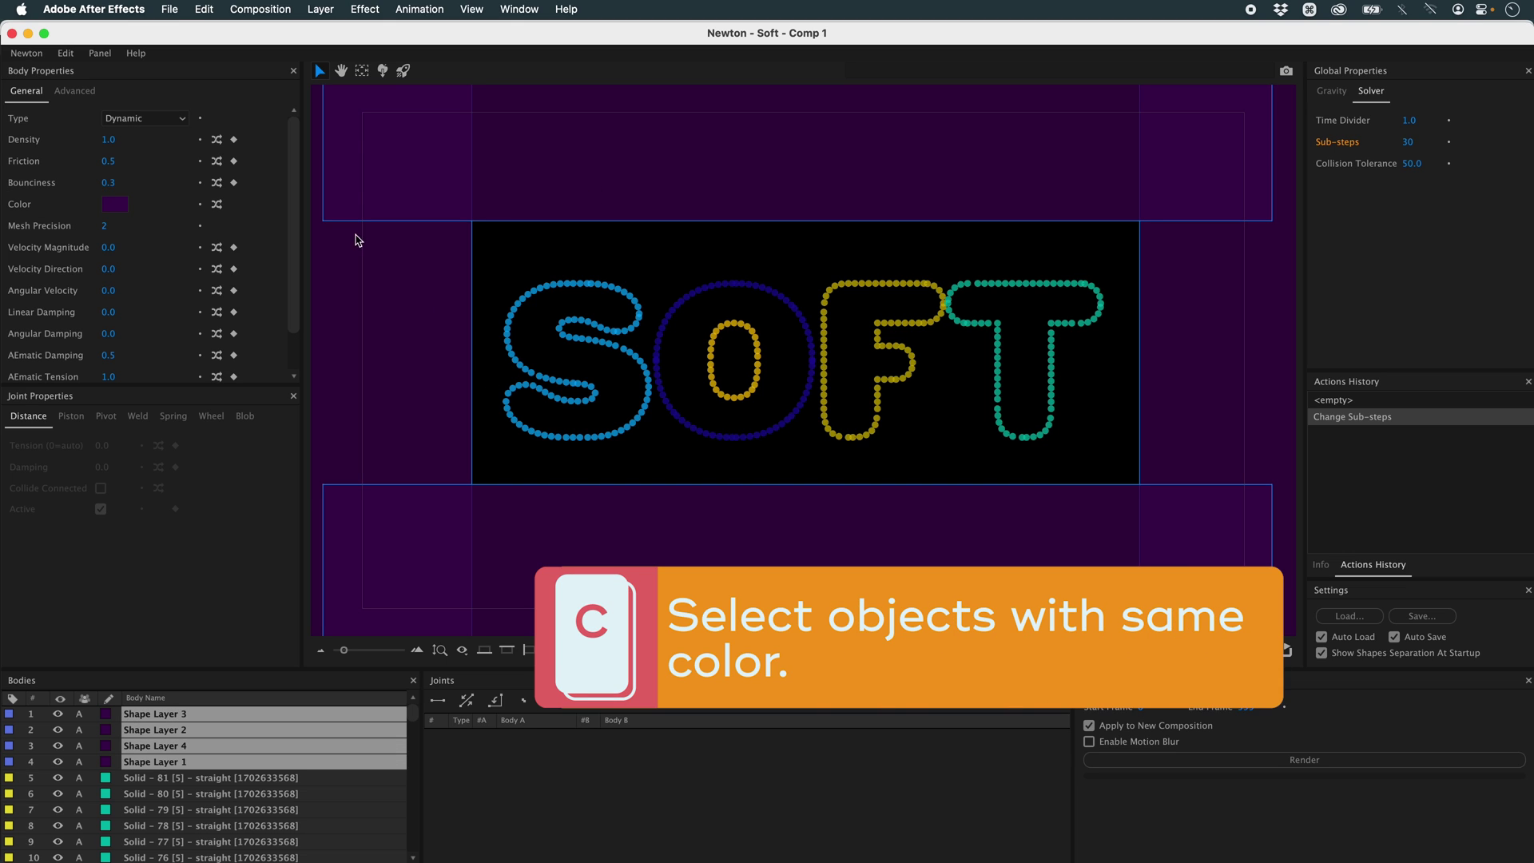
left_click(149, 119)
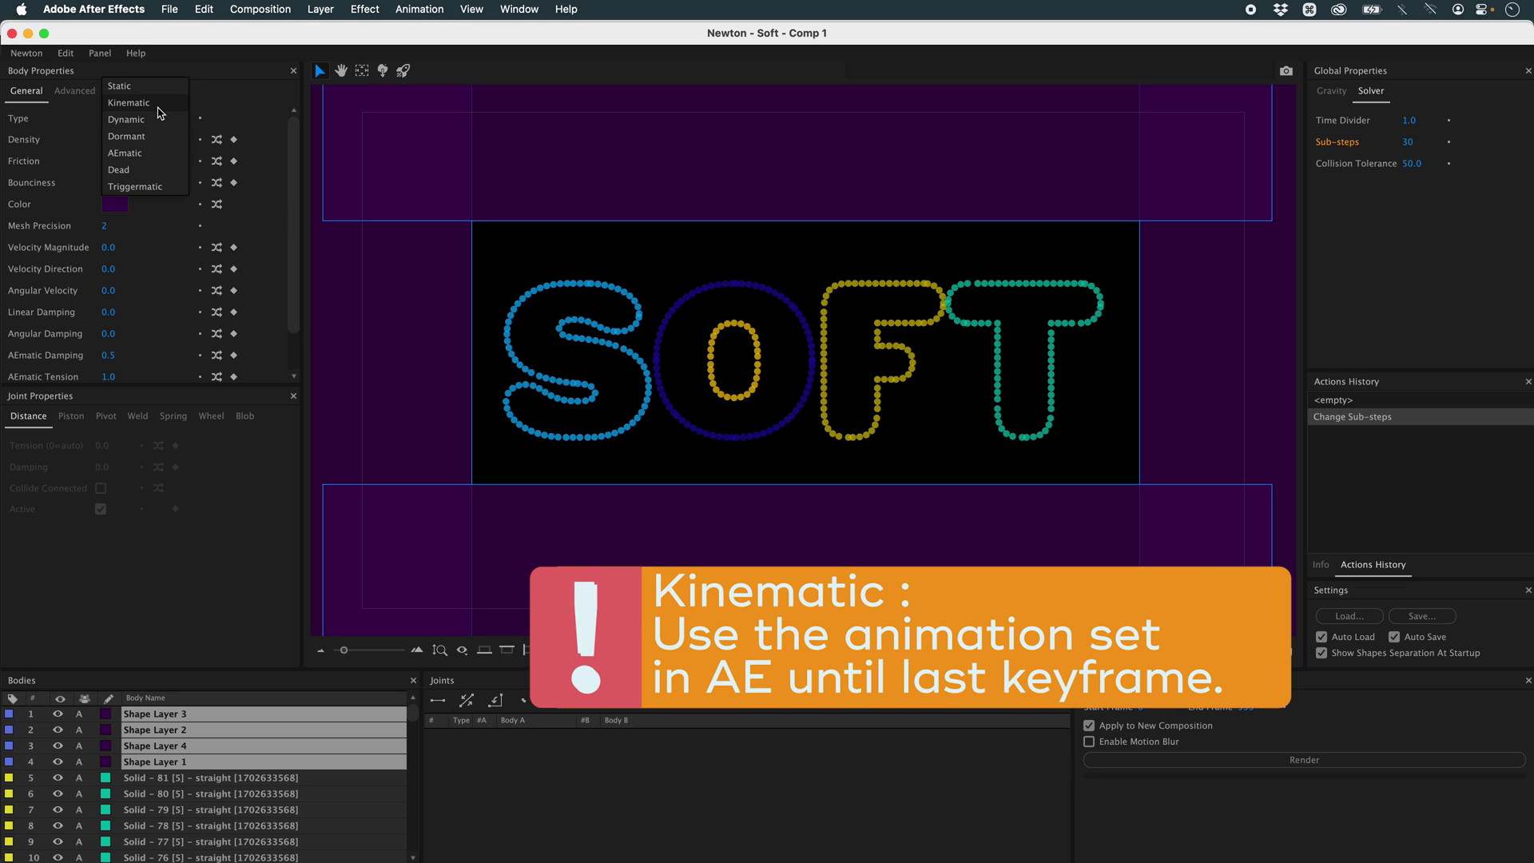
left_click(129, 102)
Make sure the gravity magnitude is 0, and run the simulation without joints before rewinding it.
left_click(1330, 90)
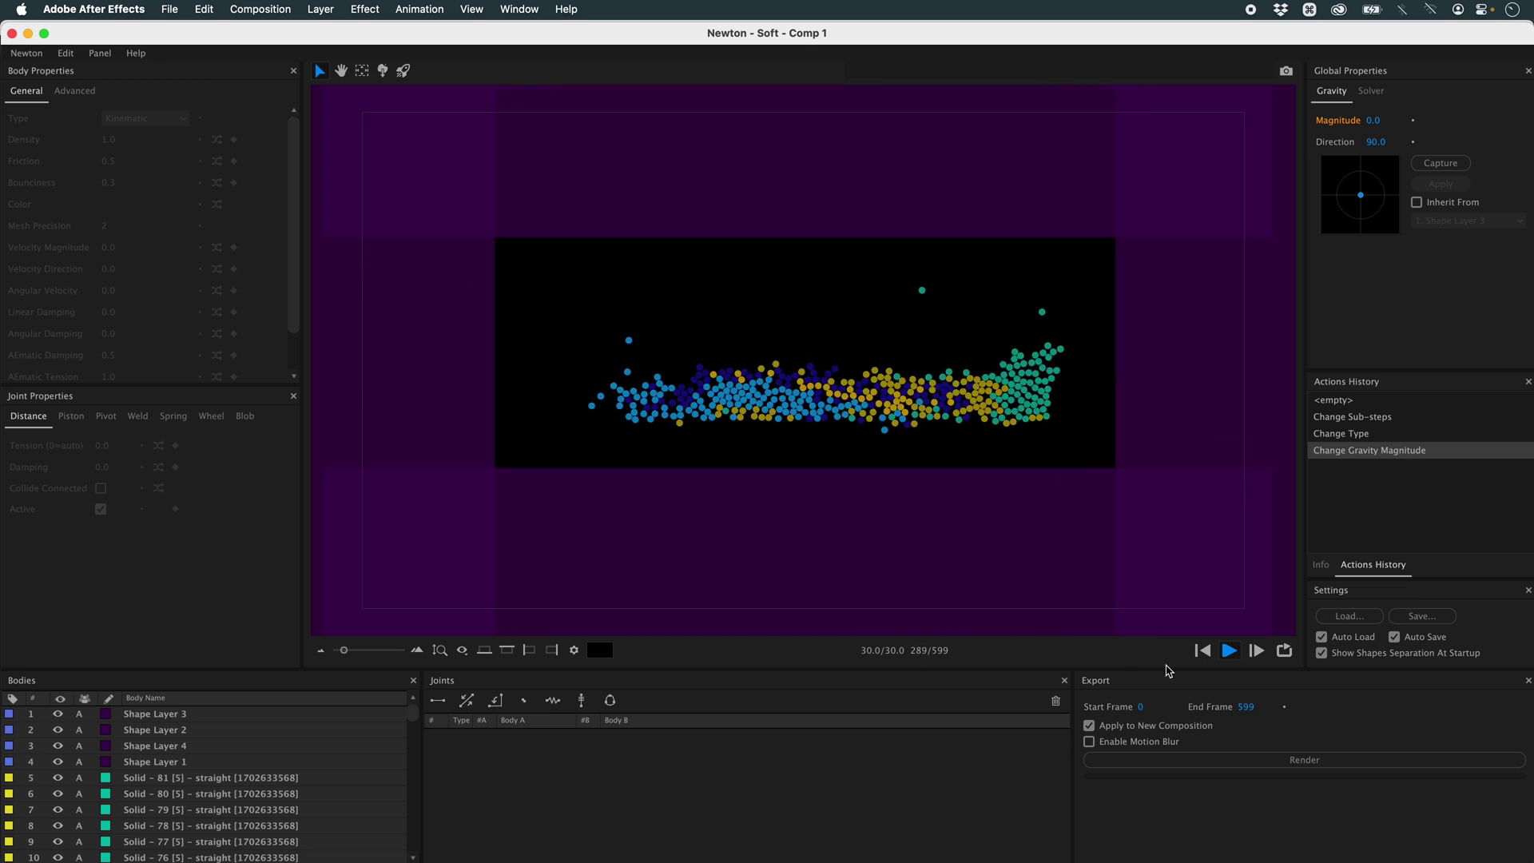
left_click(1195, 652)
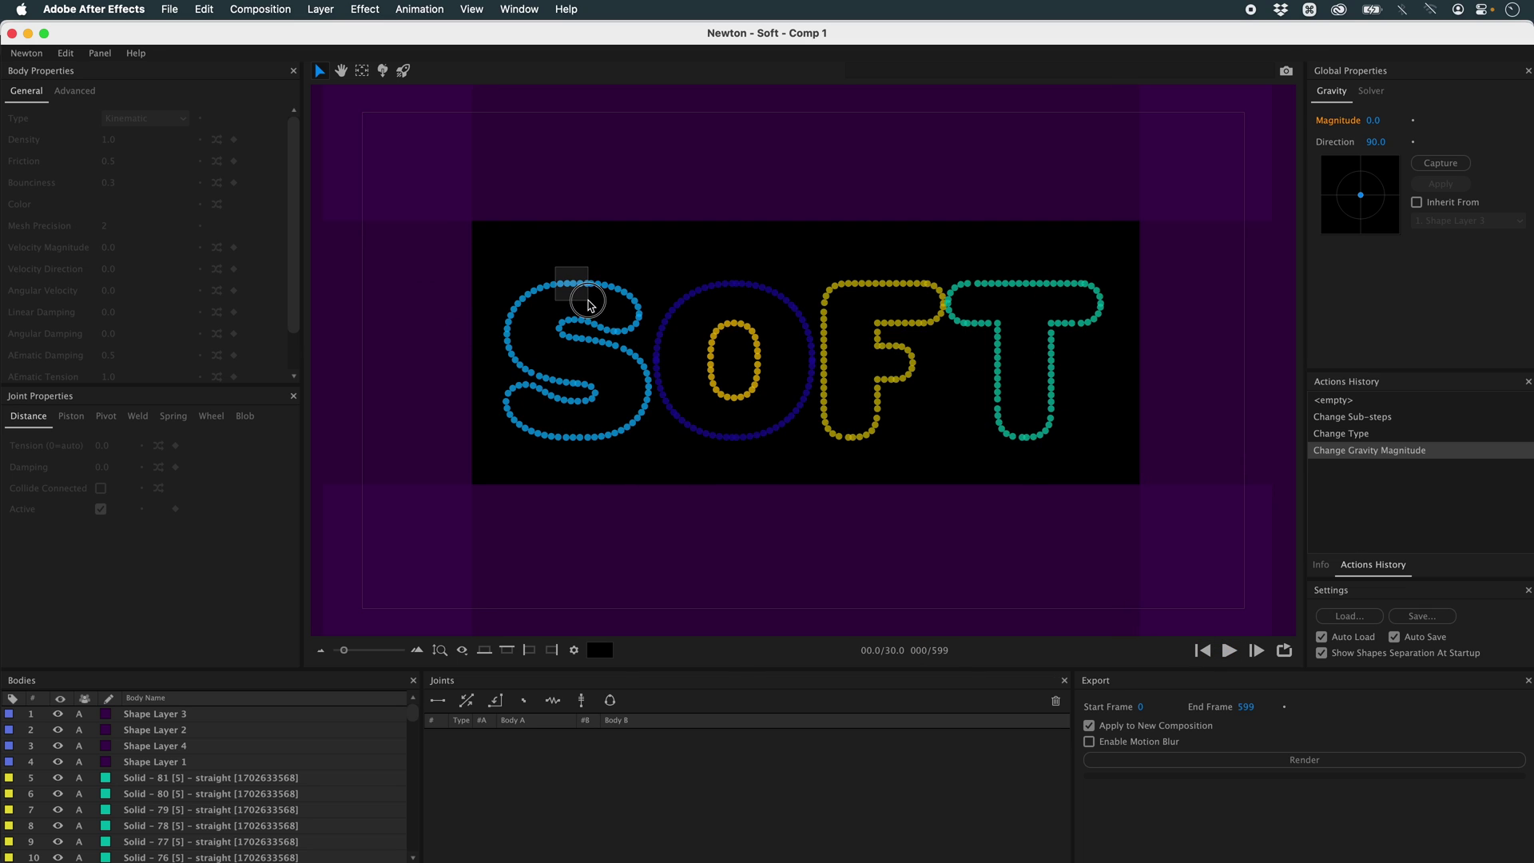
Select the circles by color and add weld joints to the S and to the outer and inner contours of the O.
left_click_drag(589, 304, 592, 276)
scroll(568, 270, "up", 3)
key("c")
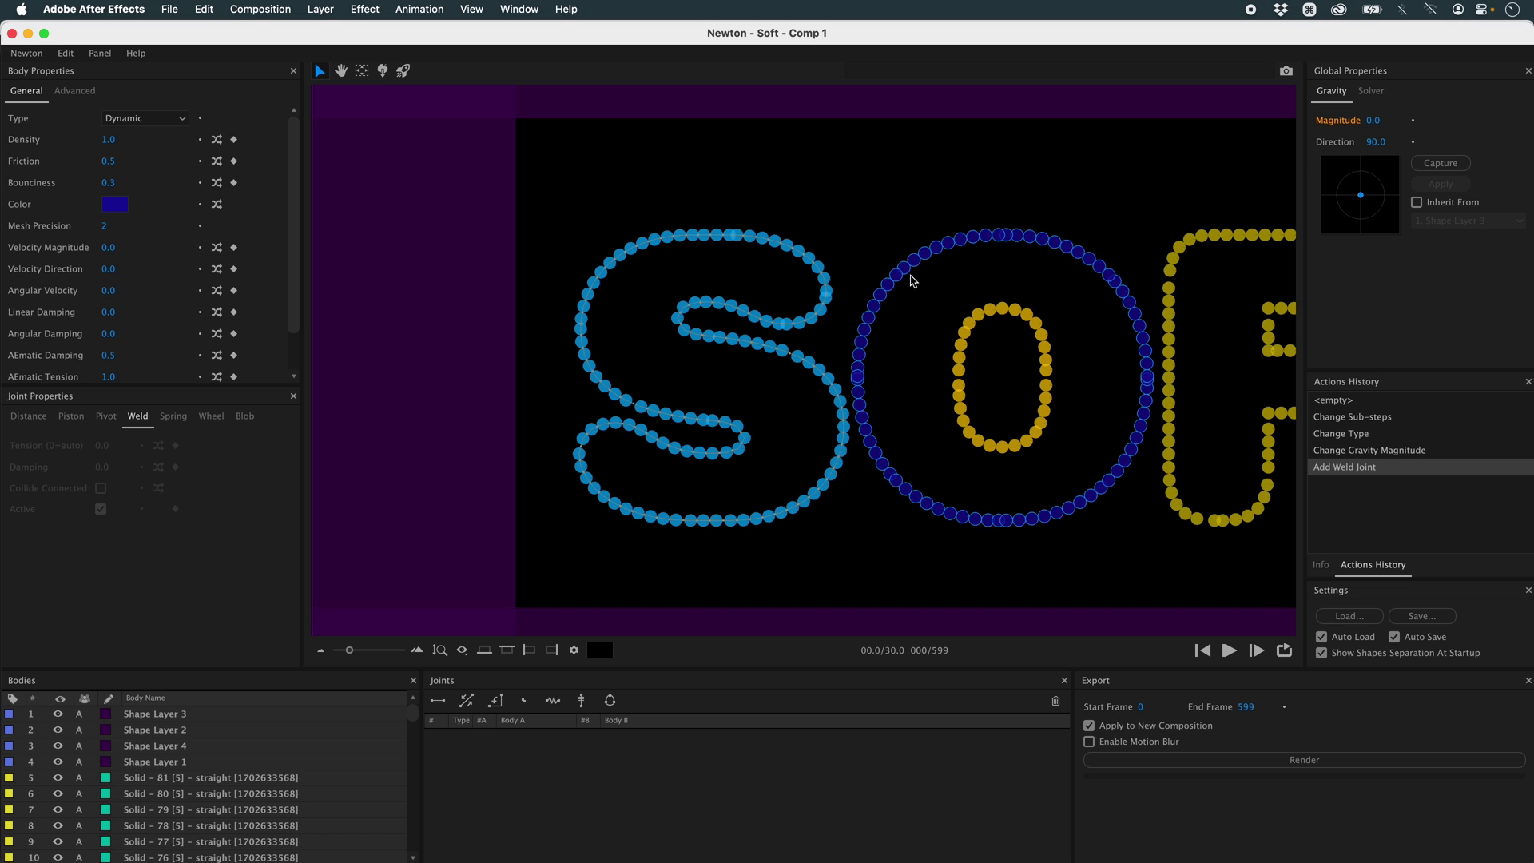
left_click(524, 705)
left_click_drag(949, 305, 989, 340)
Add weld joints between the circles of the F and between those of the T.
key("super+shift+a")
left_click(528, 707)
left_click_drag(1203, 220, 983, 240)
key("super+shift+a")
left_click(520, 704)
key("super+shift+a")
left_click(523, 703)
Run the simulation to examine how the welded letters react to the squeezing rectangles, and rewind it.
scroll(551, 438, "down", 1)
left_click_drag(551, 439, 738, 431)
left_click_drag(738, 339, 688, 365)
left_click(730, 399)
scroll(732, 400, "down", 3)
left_click_drag(705, 452, 751, 460)
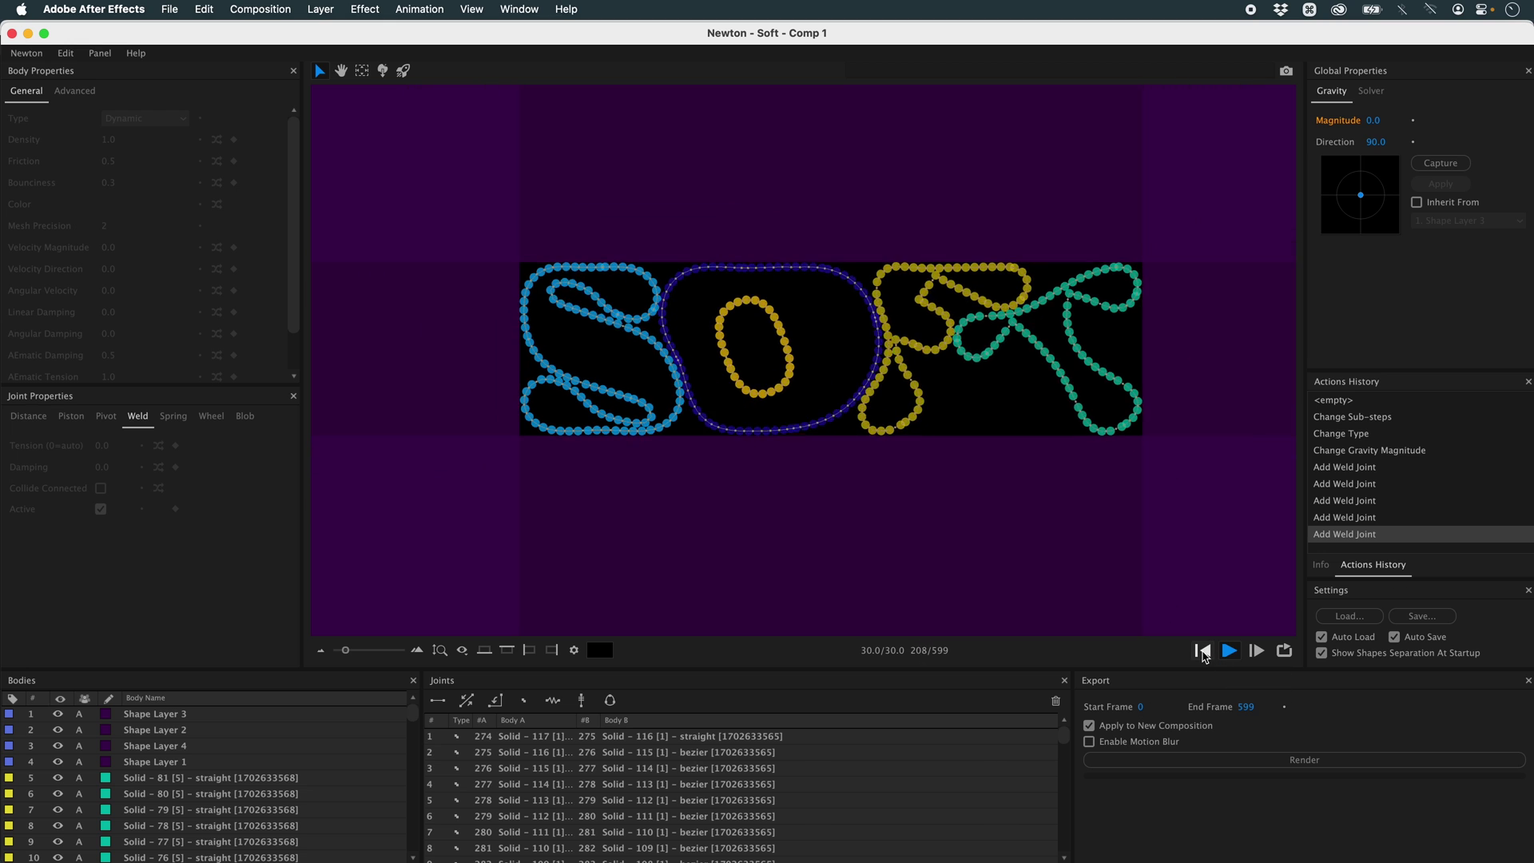
left_click(1202, 652)
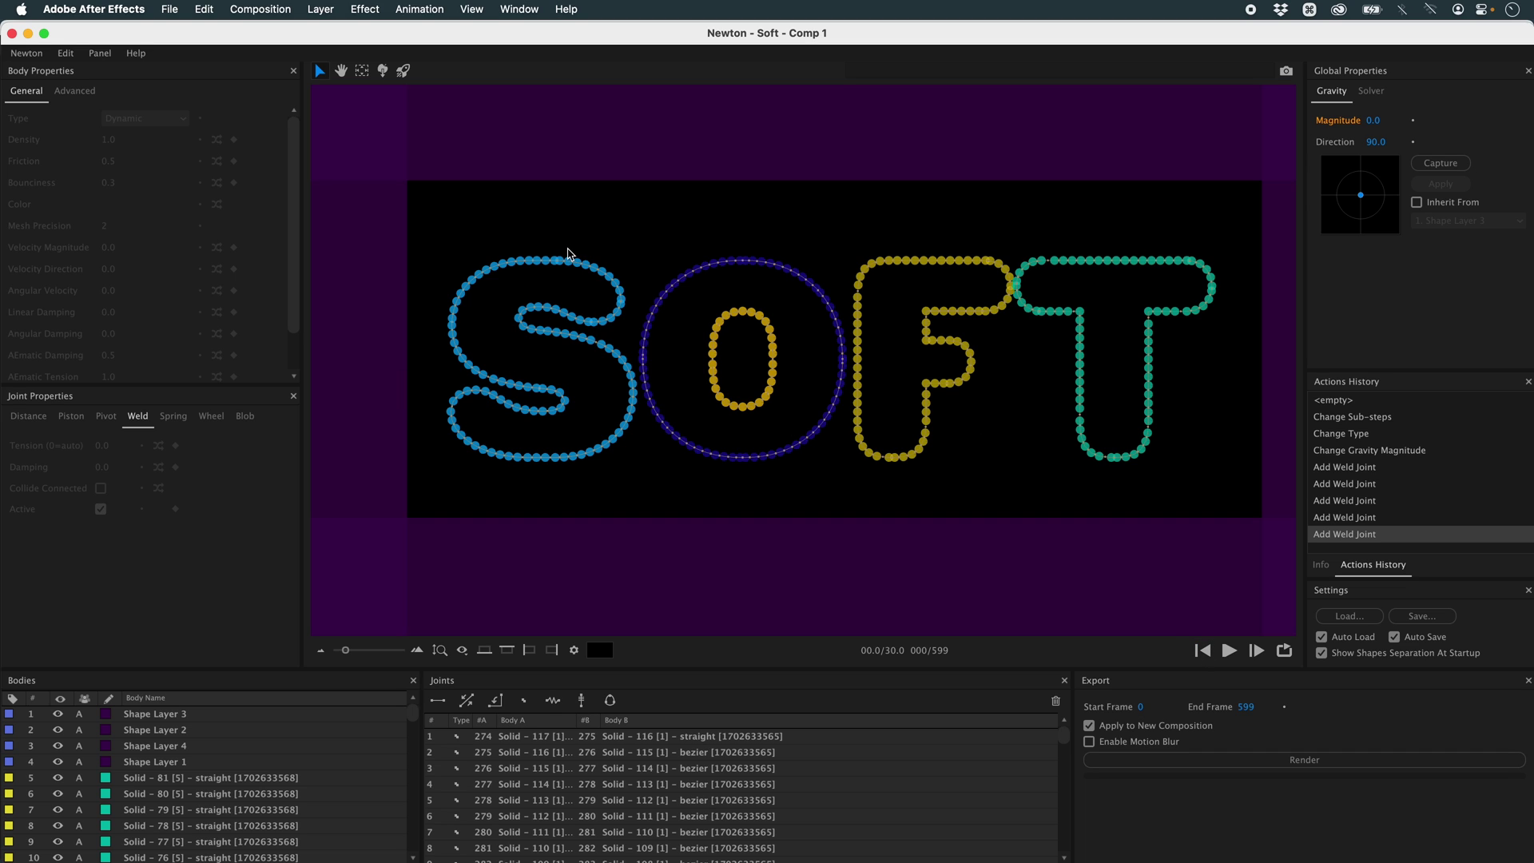
Set the friction of the letters' circles to 0, and test the simulation before rewinding it.
key("i")
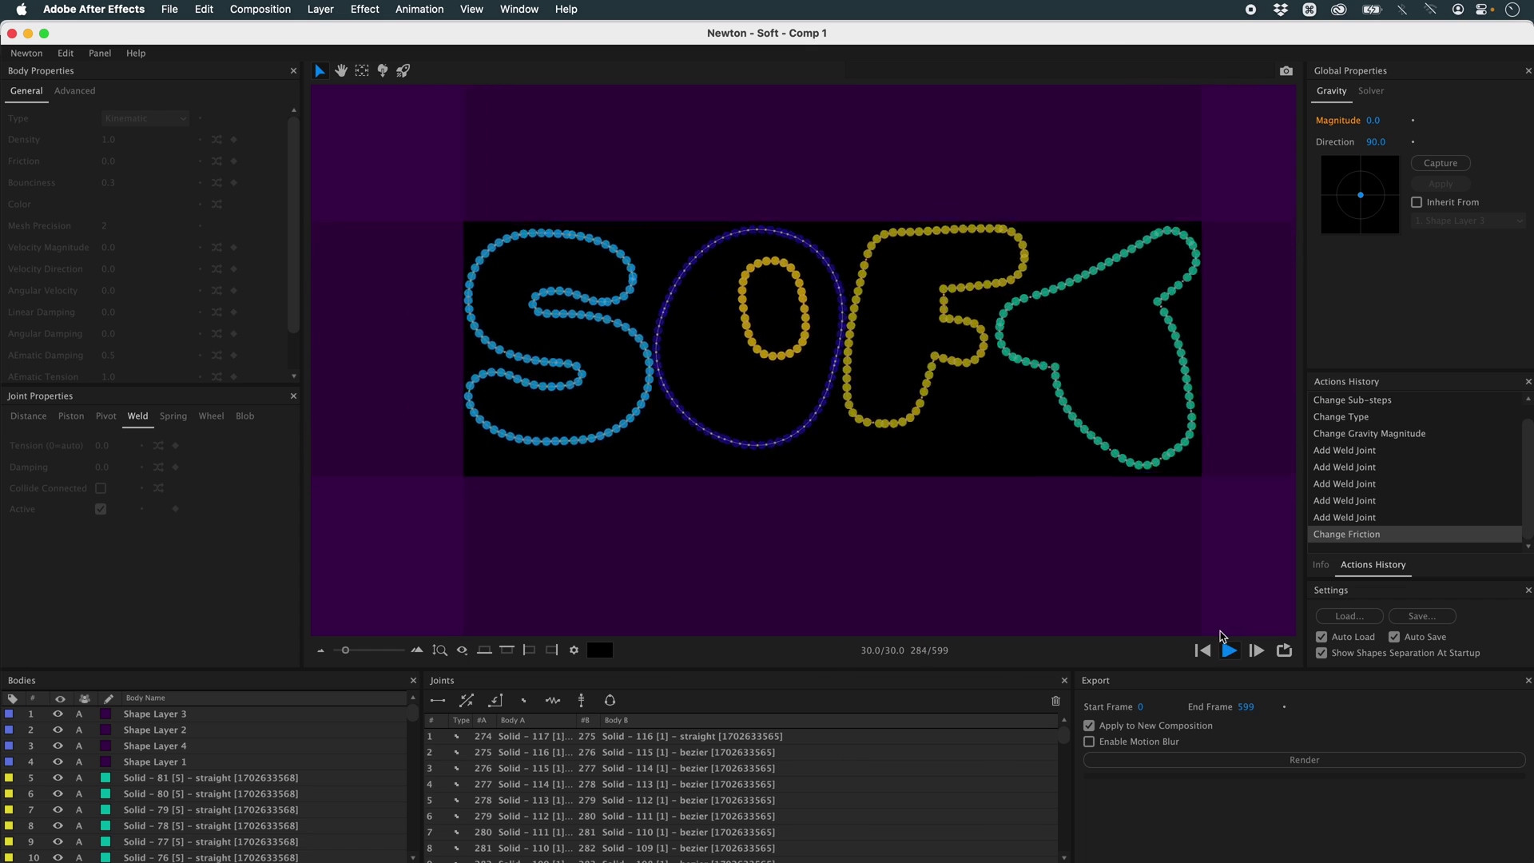
left_click(1203, 653)
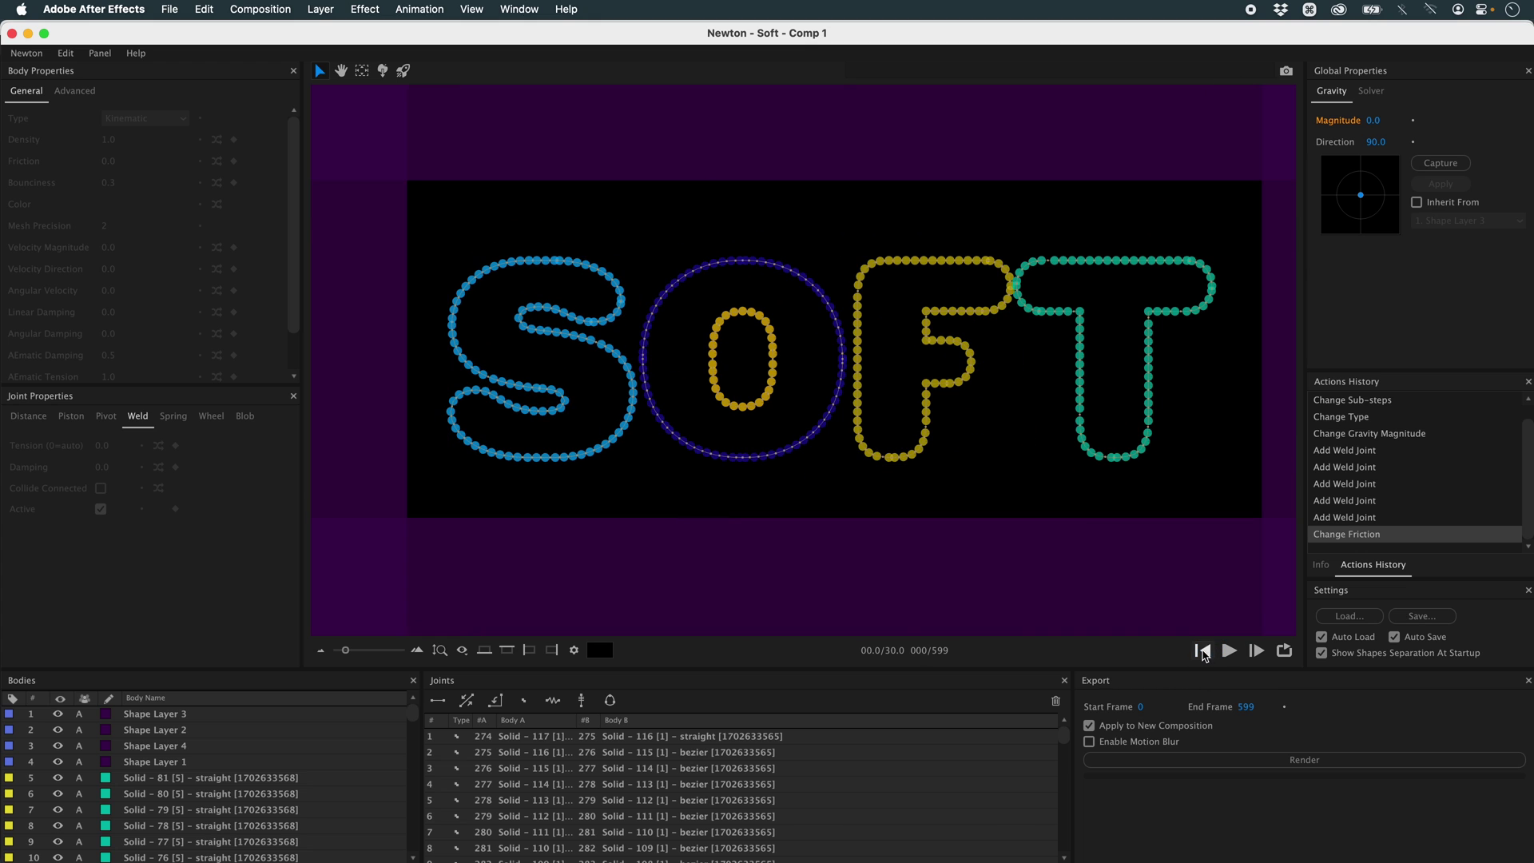
Set the tension to 100 and the damping to 30 on all weld joints, and run the simulation.
left_click(727, 767)
key("f")
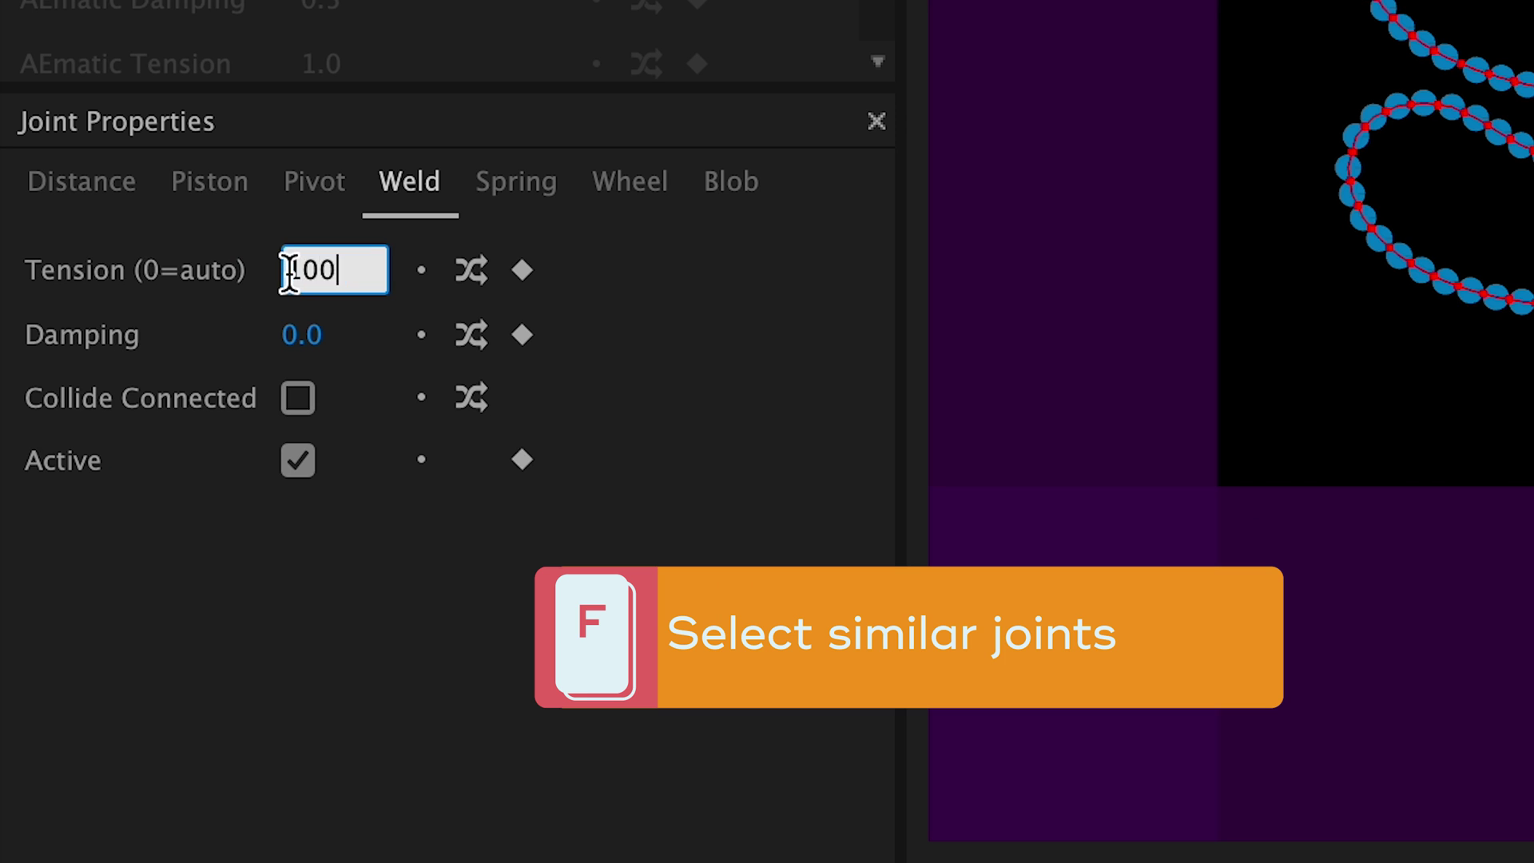
left_click(310, 334)
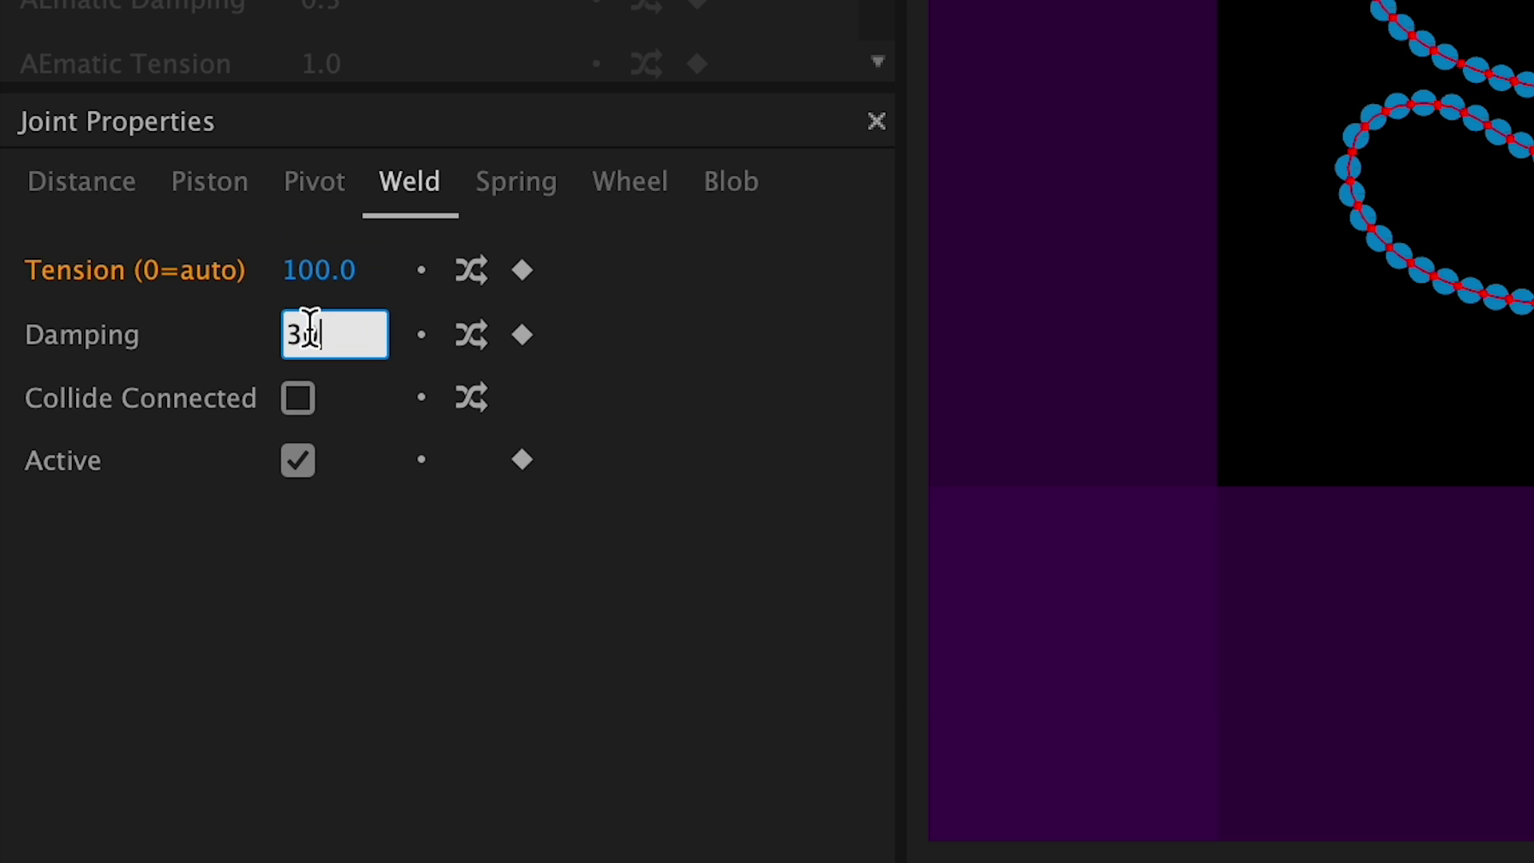
key("Return")
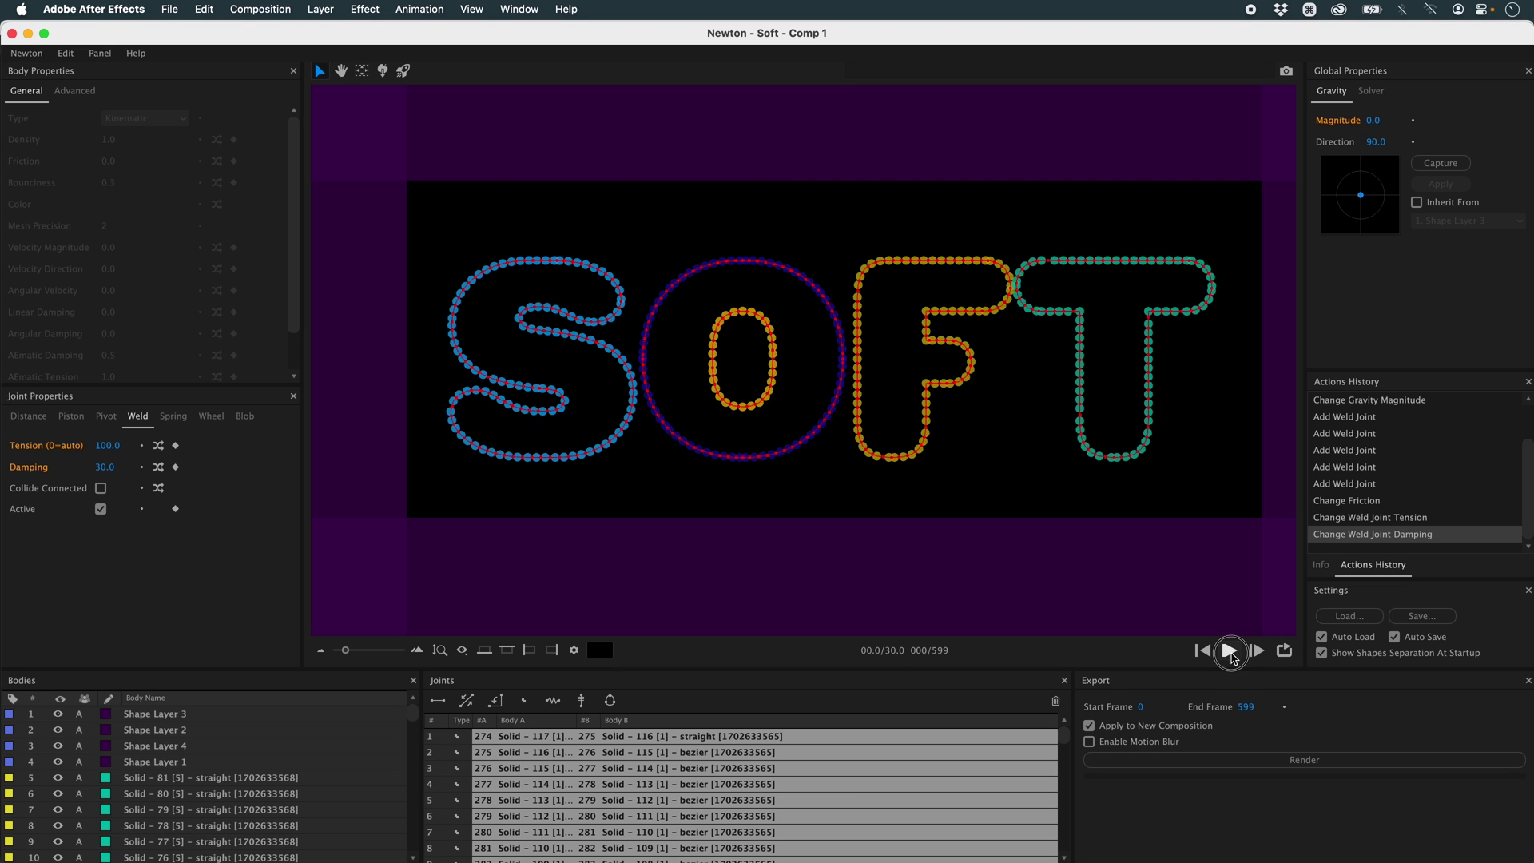
left_click(1230, 652)
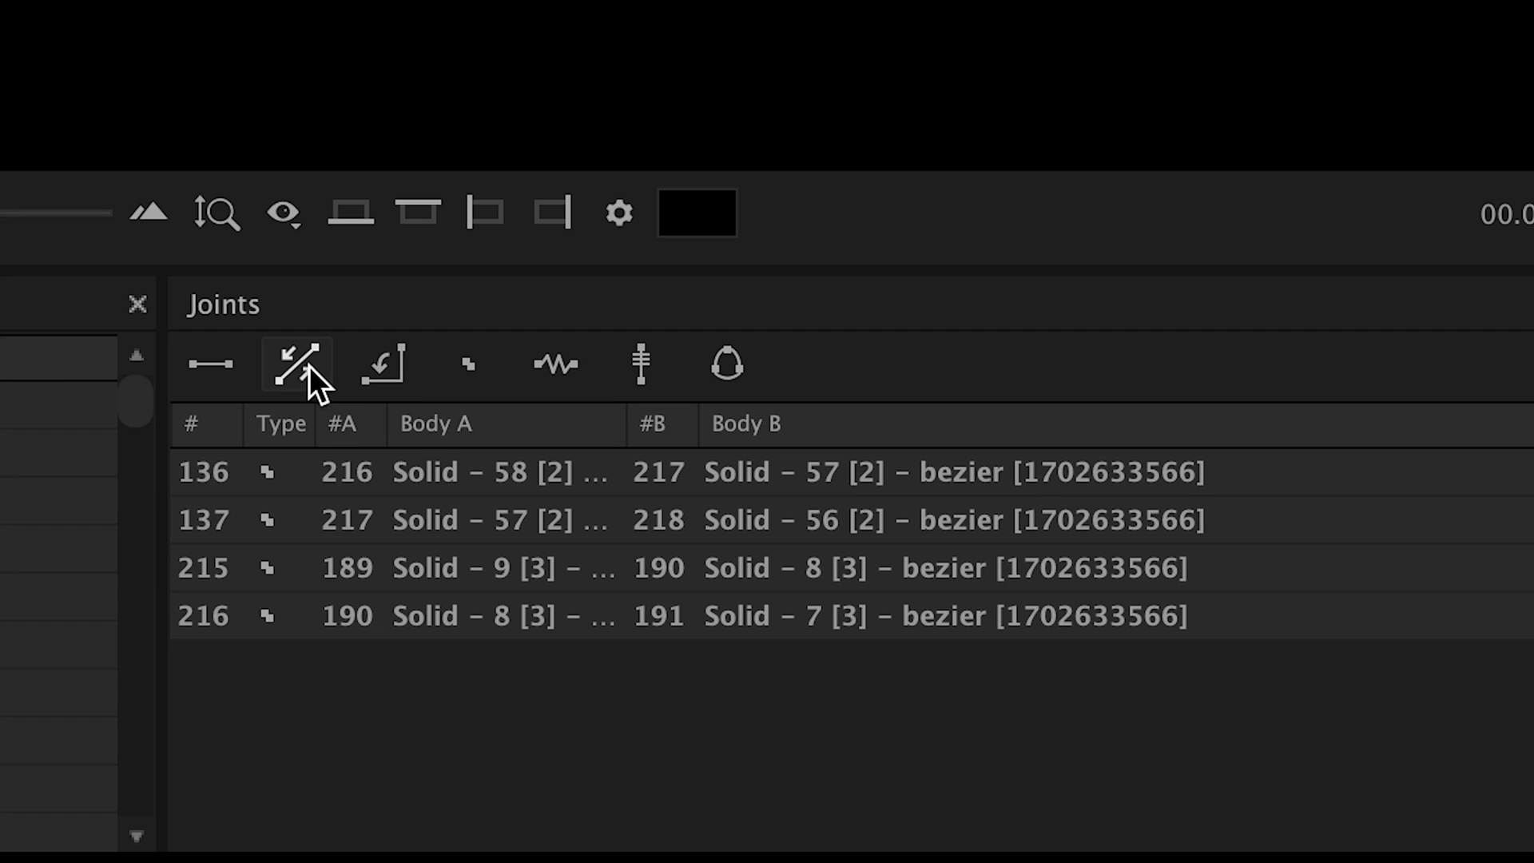
Add four piston joints between the O's outer and inner contours, at their top, left, bottom and right circles.
left_click(303, 364)
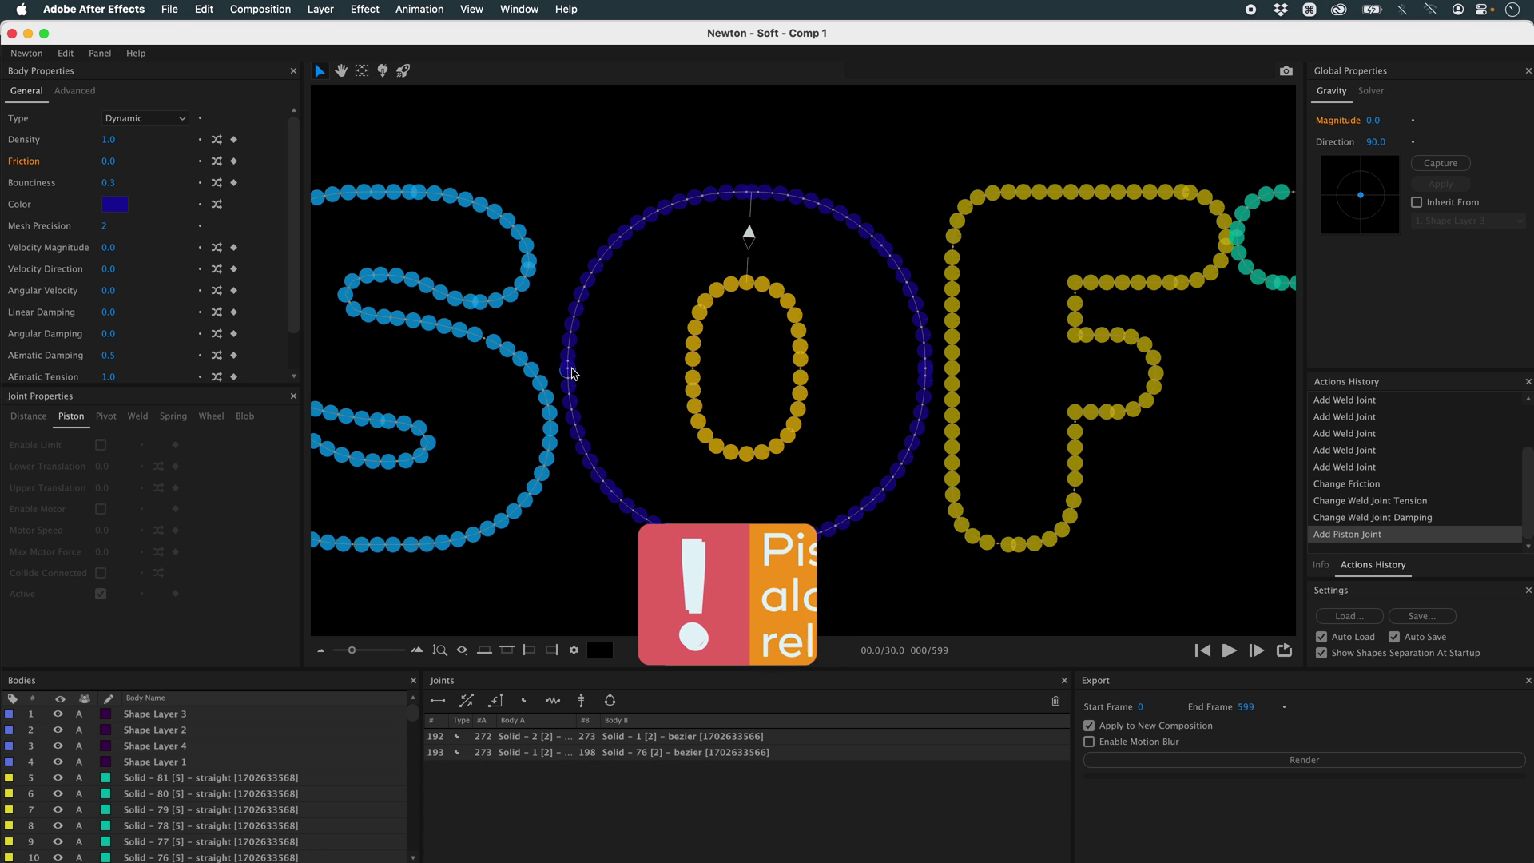
left_click(466, 700)
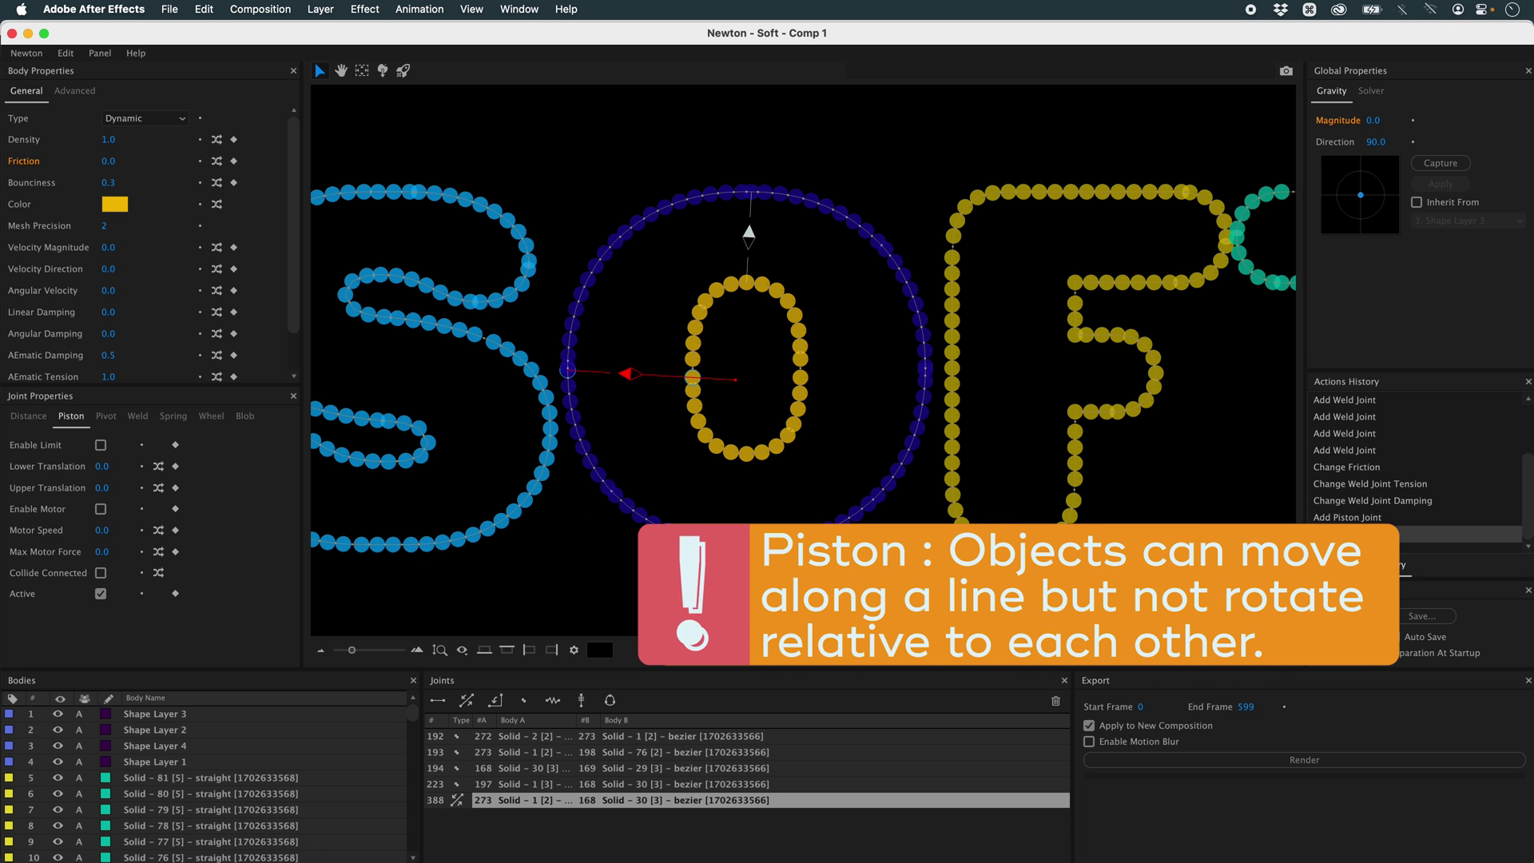
left_click(742, 545)
left_click(746, 454, "shift")
left_click(466, 700)
left_click(924, 381)
left_click(799, 377, "shift")
left_click(467, 700)
Run the simulation from the start to examine how the piston joints hold the O's two contours together.
scroll(729, 429, "down", 5)
left_click(1230, 651)
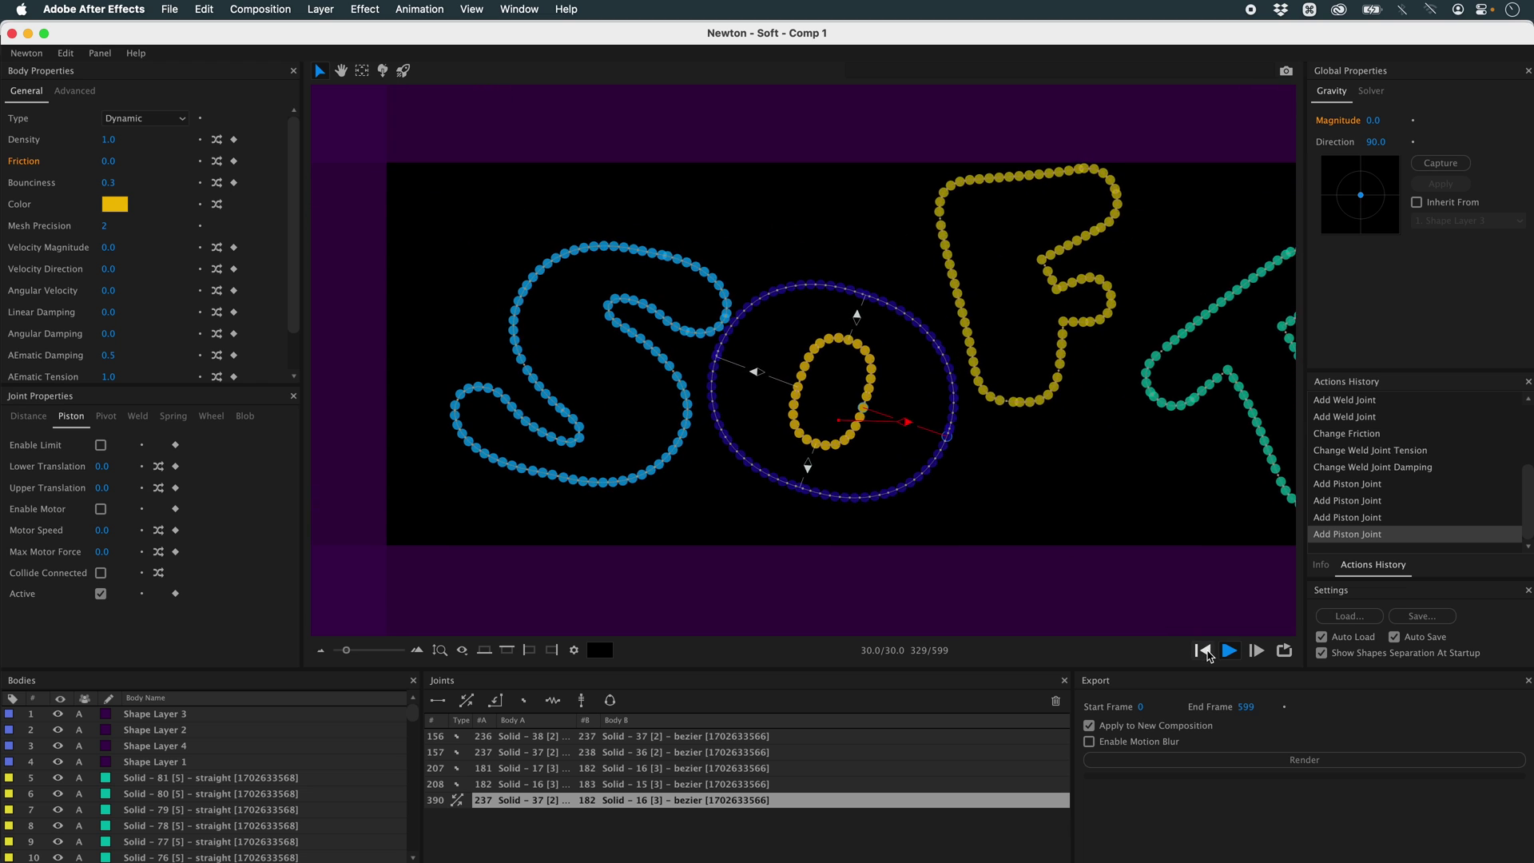
left_click(1202, 651)
left_click_drag(1075, 405, 839, 417)
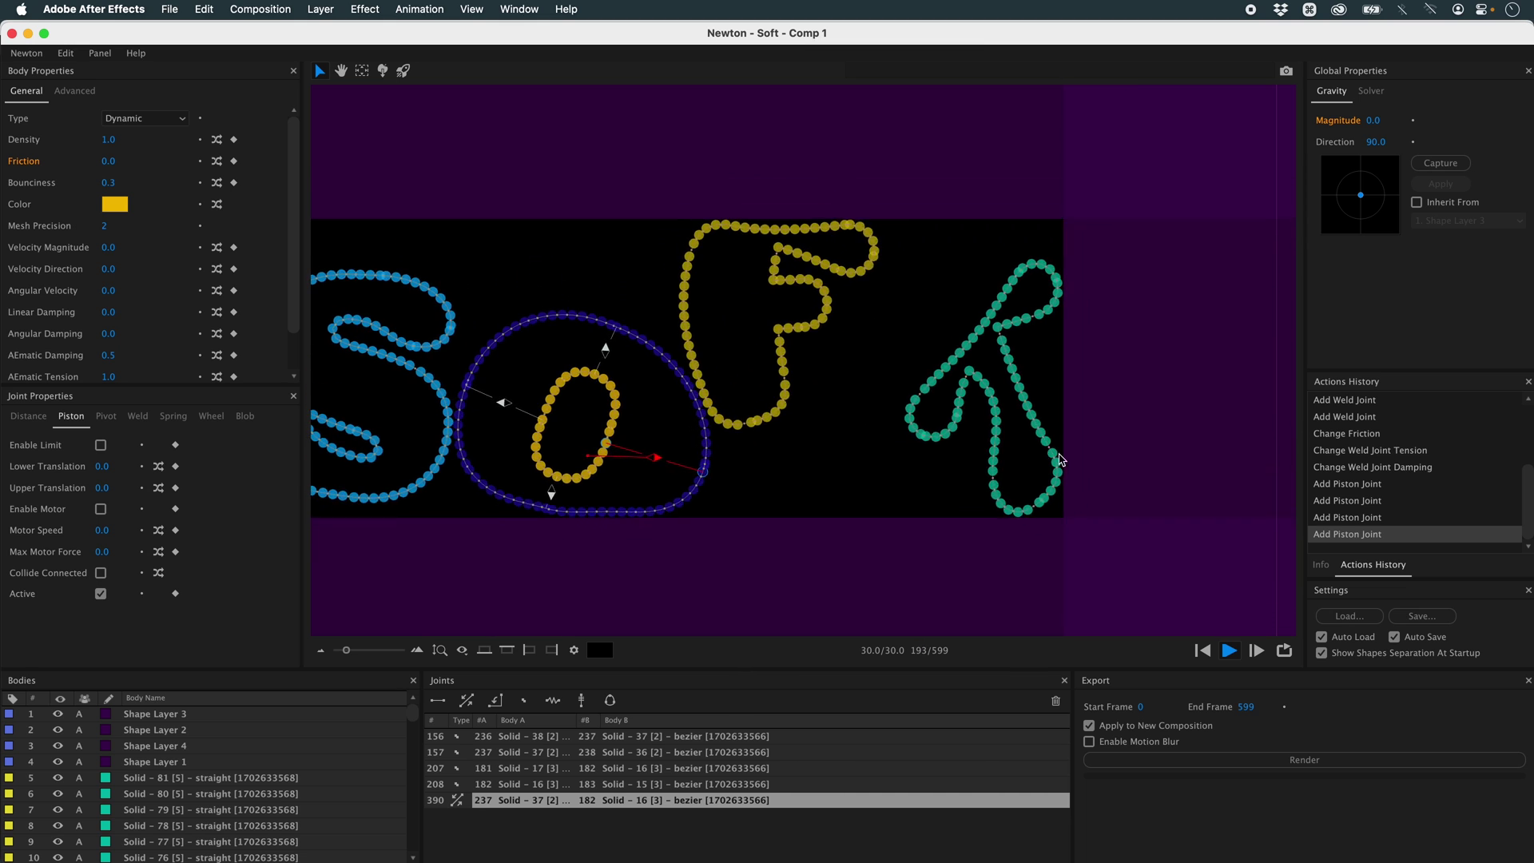
Rewind the simulation and add a piston joint between the two circles where the T's stem meets its crossbar.
key("space")
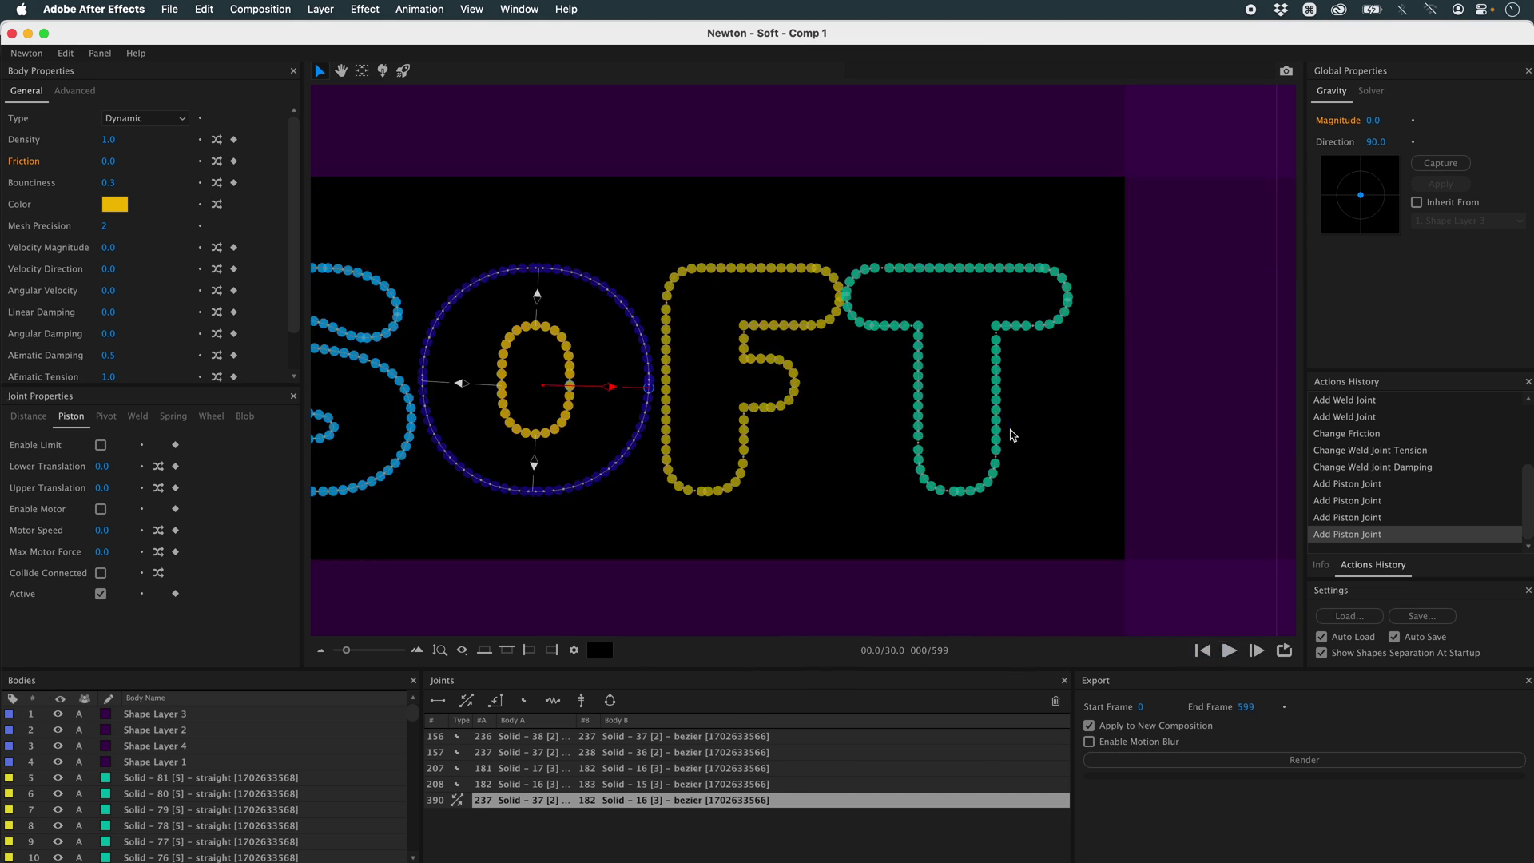
left_click(945, 339)
left_click(1000, 329)
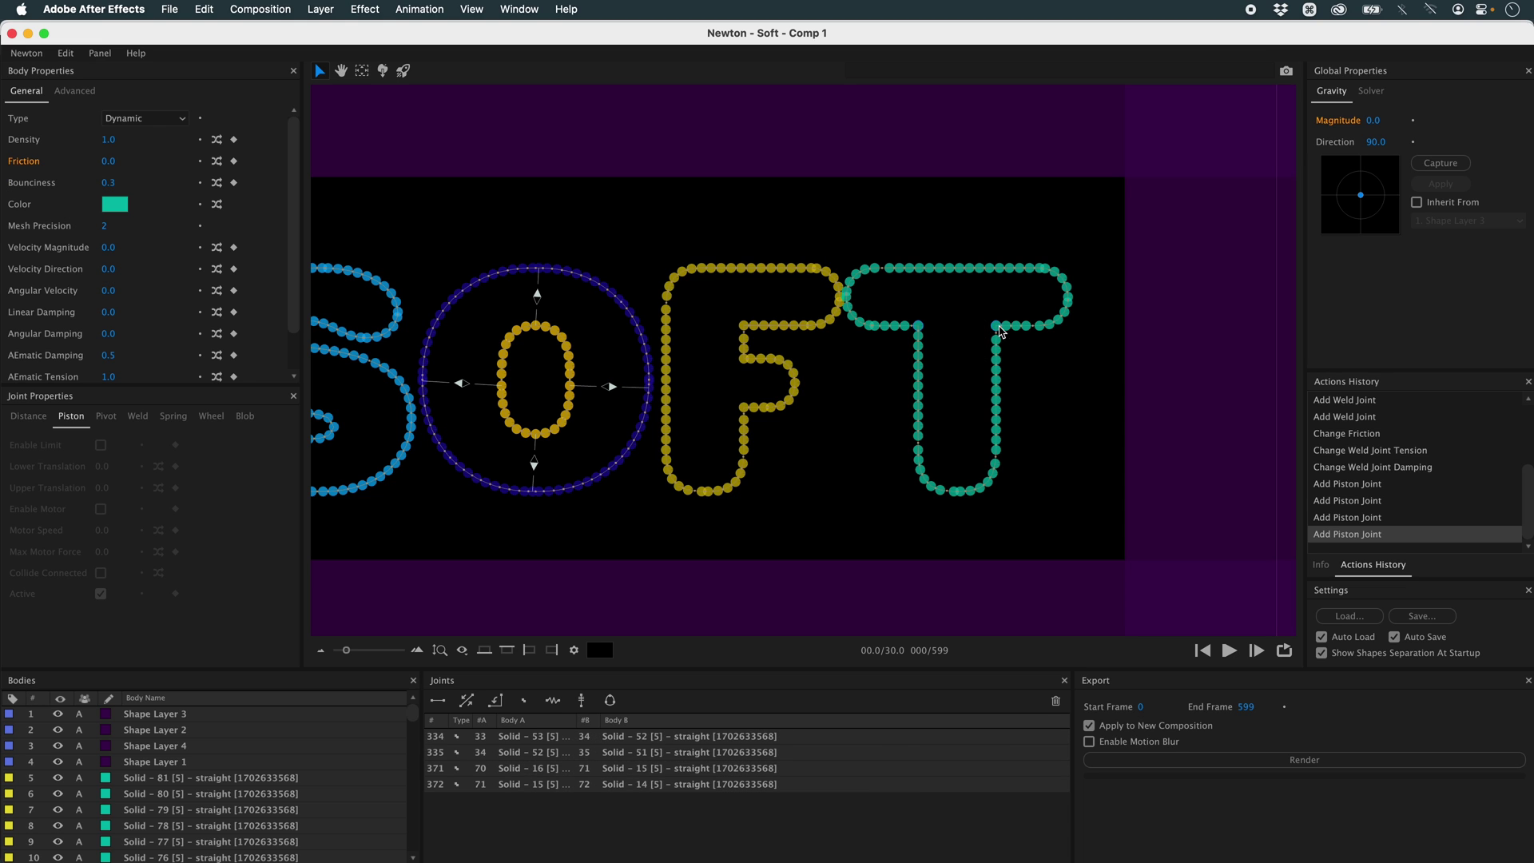
left_click(473, 708)
Add a piston joint between the upper and lower inner-corner circles of the F's middle arm, then test the simulation and rewind it.
left_click(744, 359)
left_click(744, 408, "shift")
scroll(743, 411, "down", 1)
left_click(474, 704)
left_click(1208, 621)
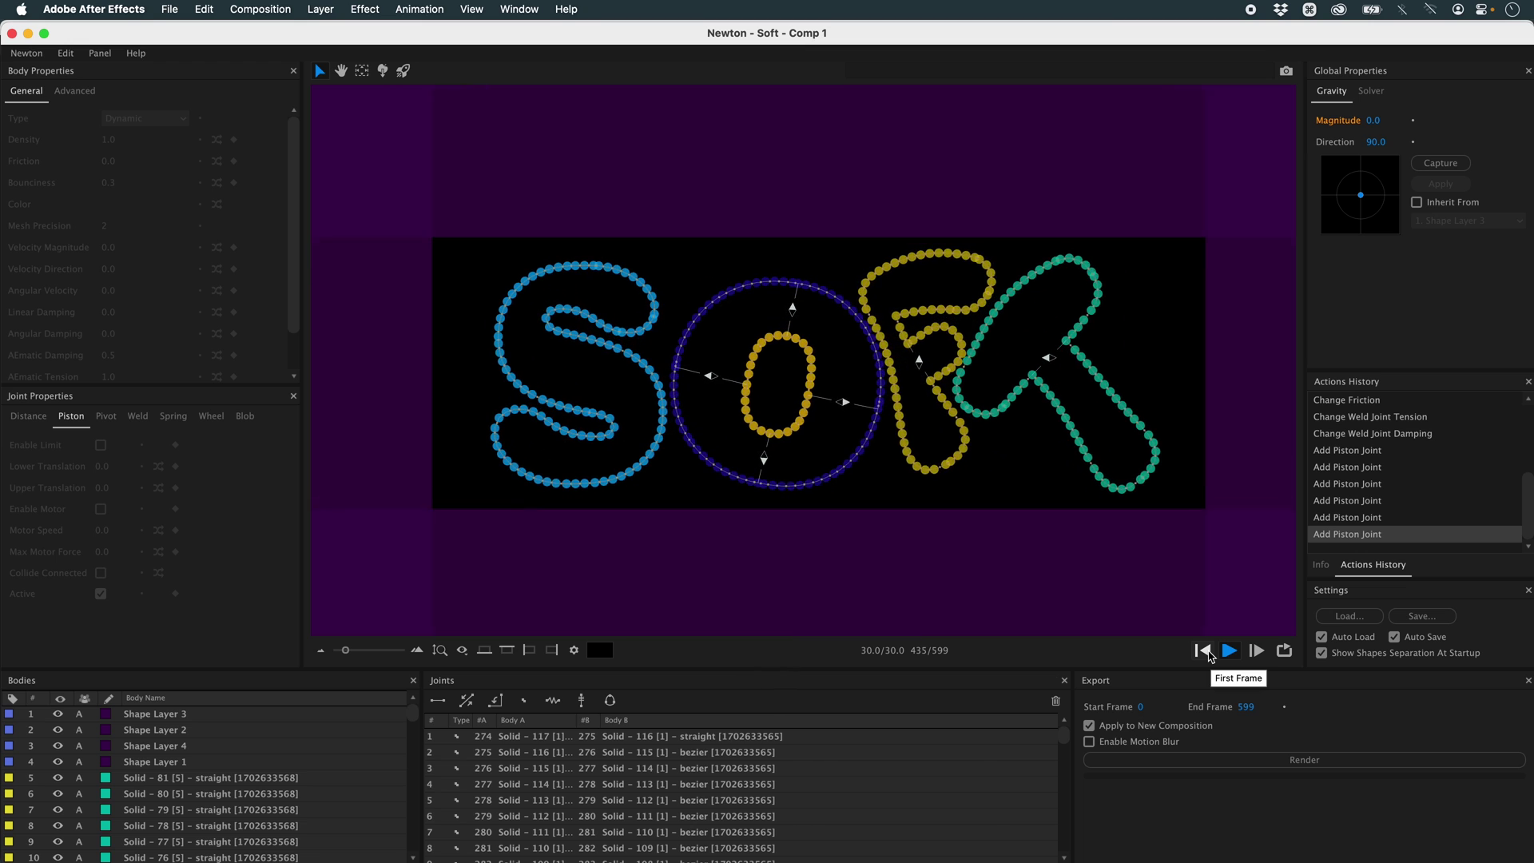
left_click(1203, 651)
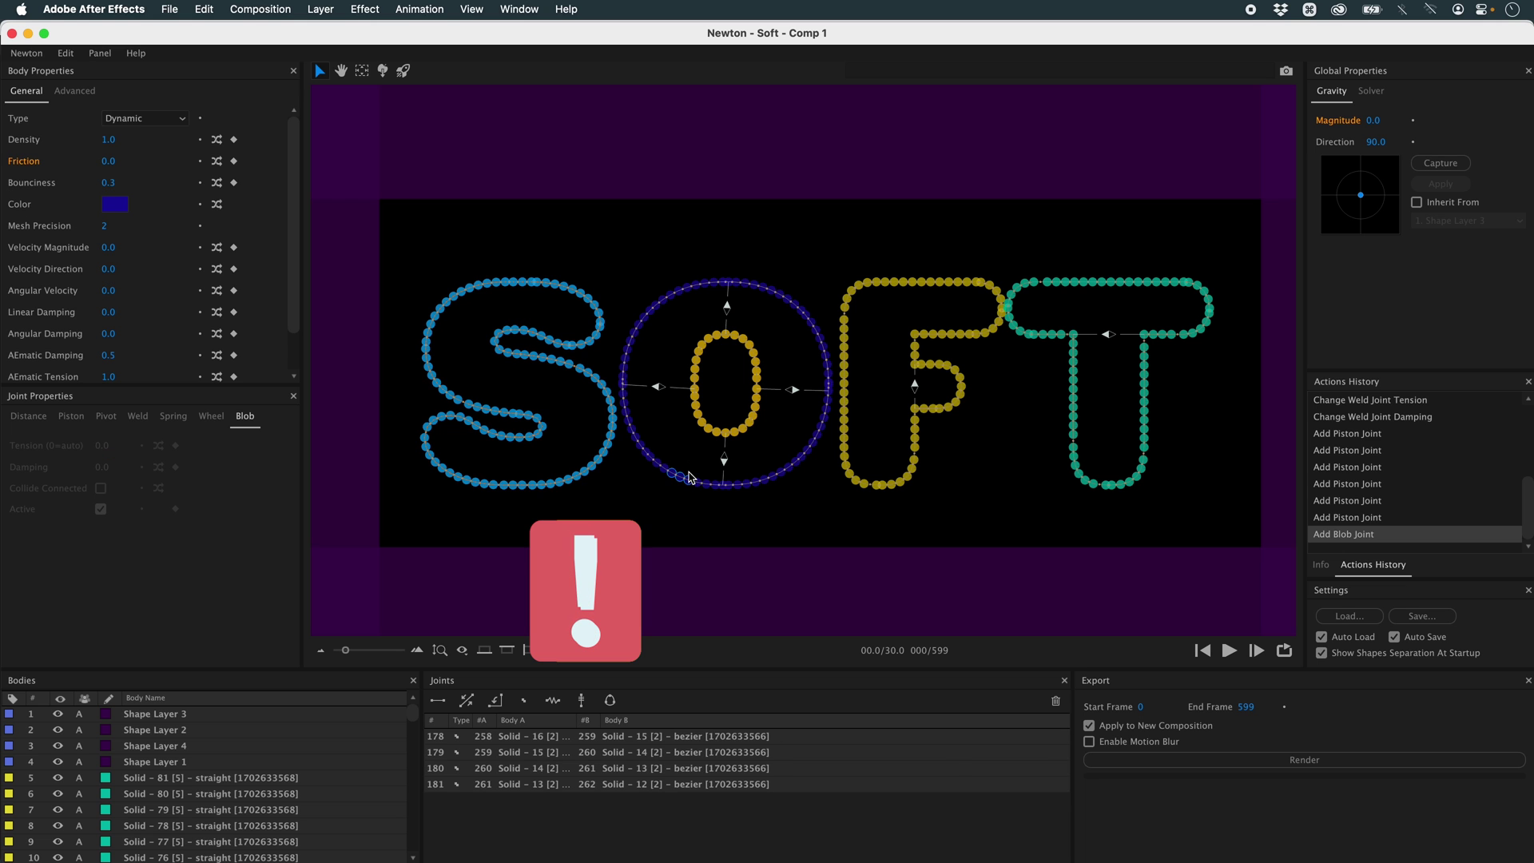
Add separate blob joints to the circles of the O's outer contour, the O's inner contour, the F and the T.
key("super+l")
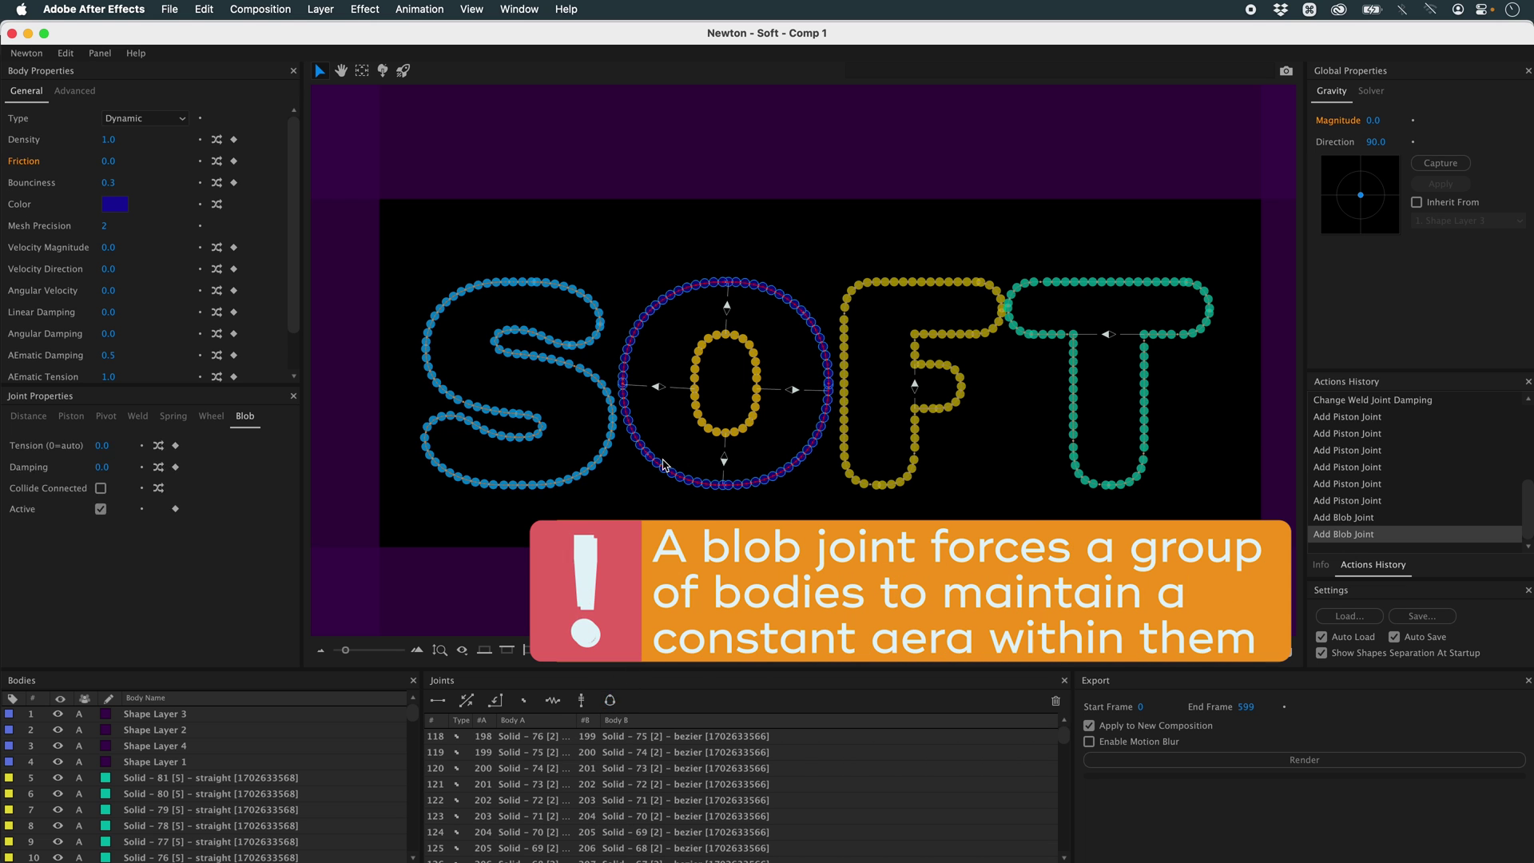
left_click(693, 399)
left_click(611, 696)
left_click_drag(839, 503, 872, 474)
key("super+l")
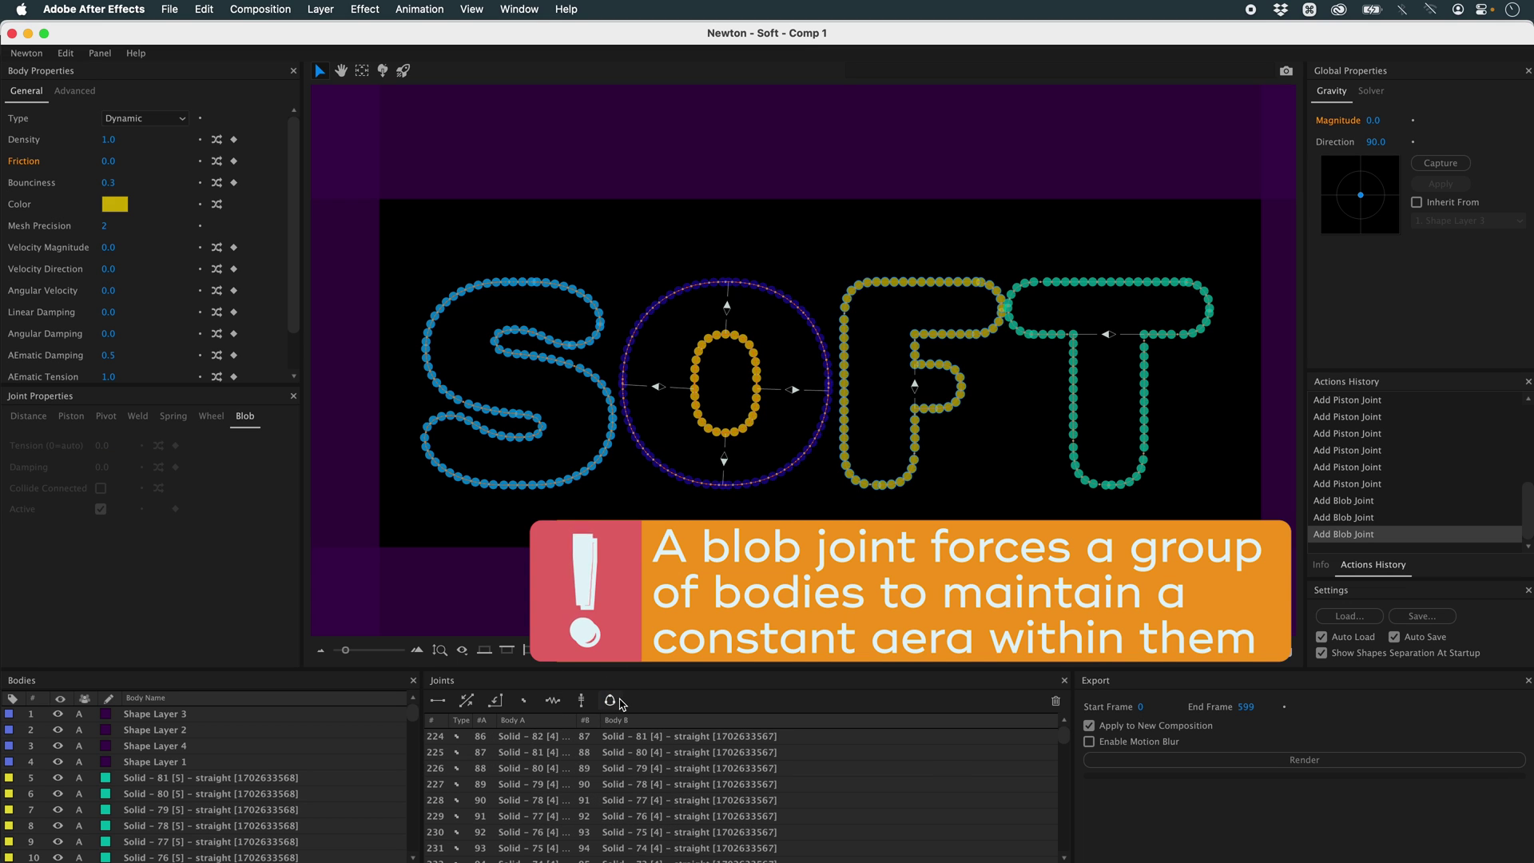
left_click(620, 702)
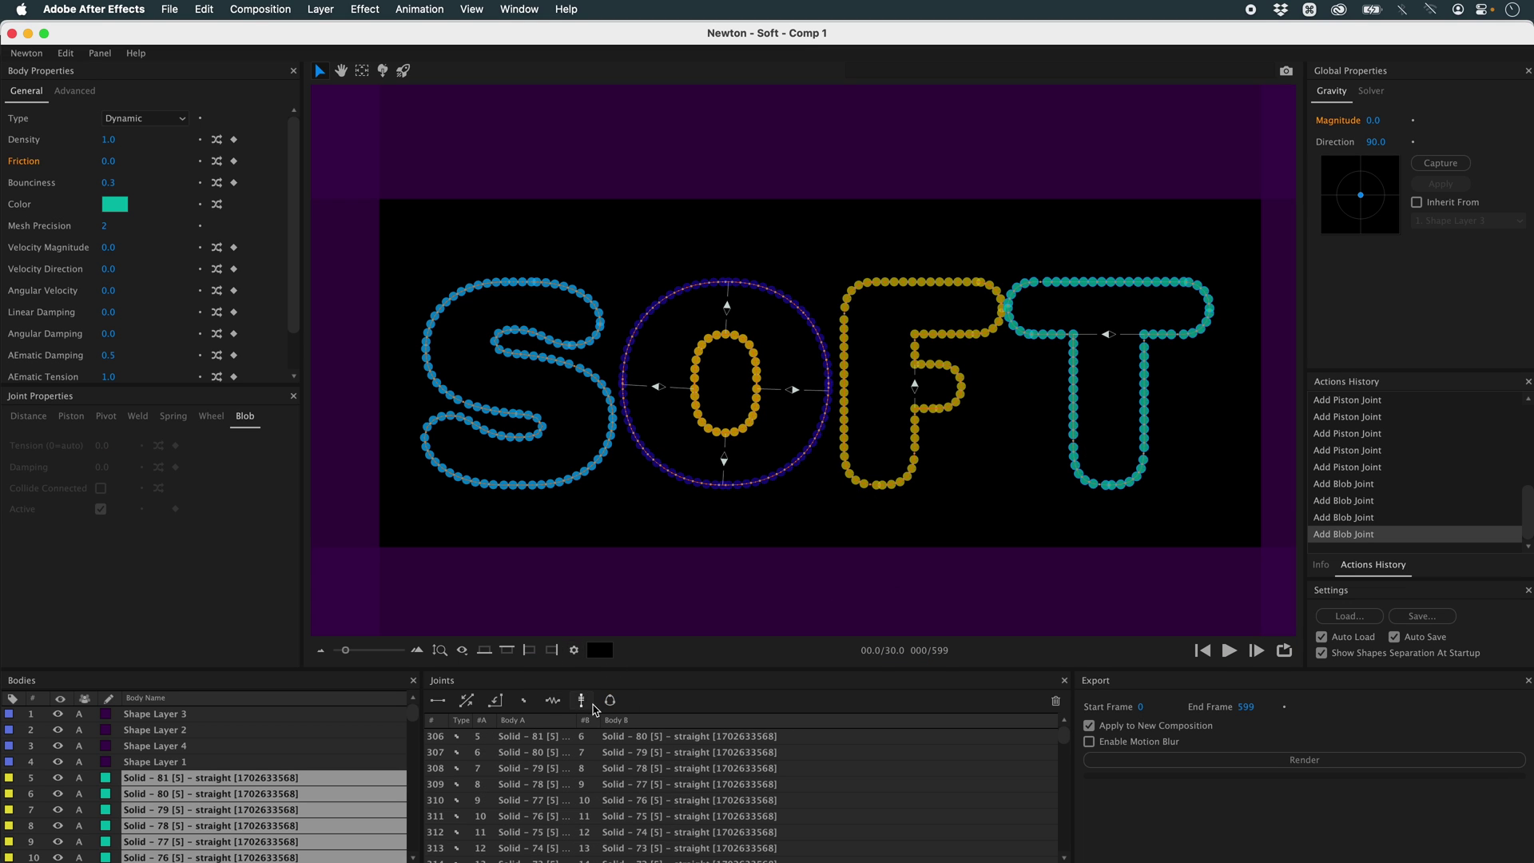
left_click(609, 699)
left_click(1013, 499)
Run the simulation to examine how the blob joints affect the squeezed letters, and return to the first frame.
scroll(970, 498, "down", 3)
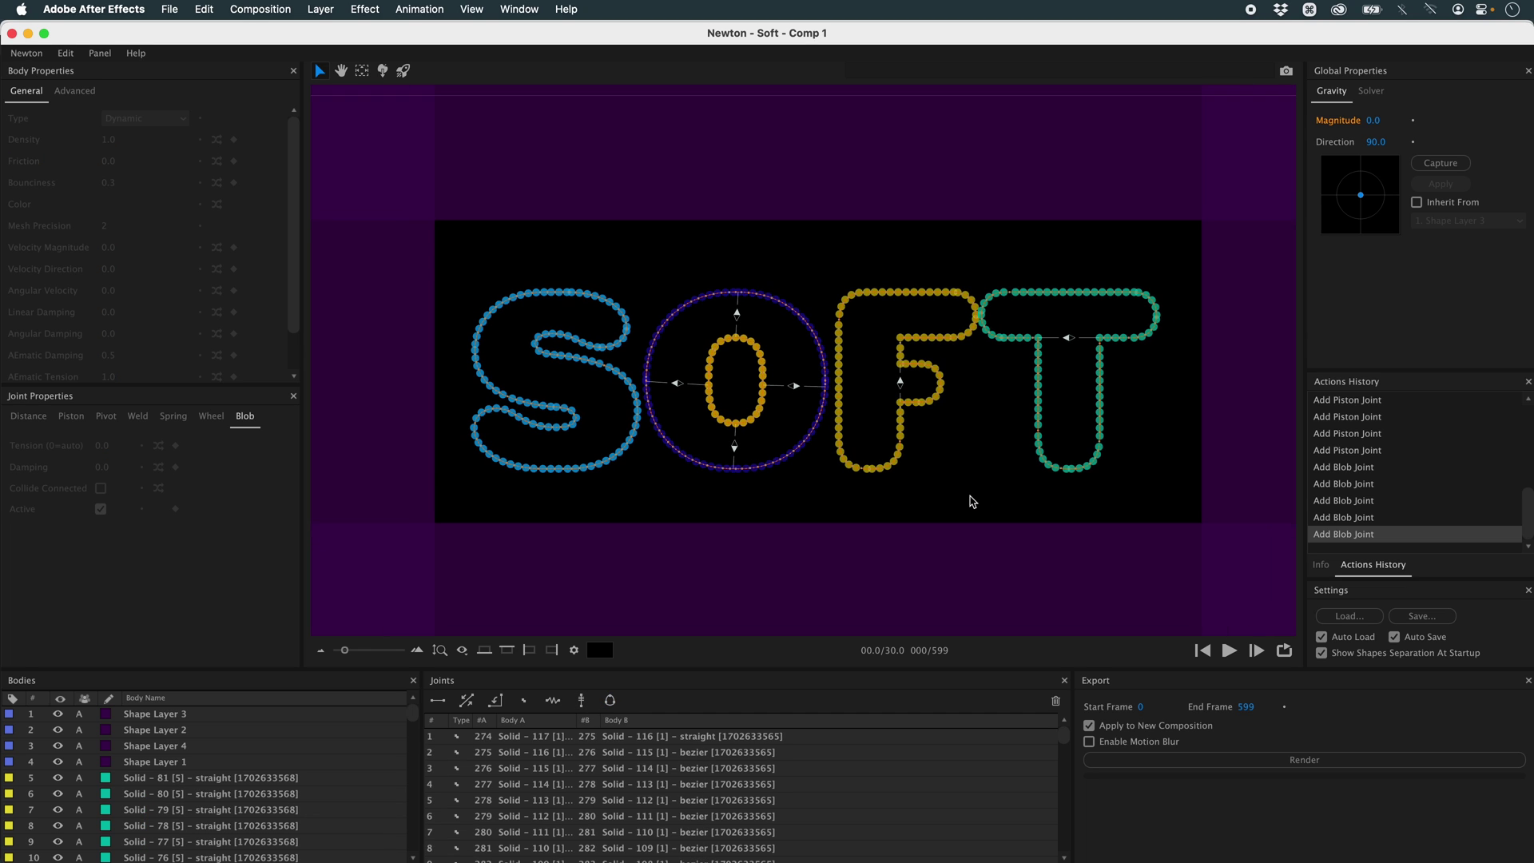
left_click(1229, 651)
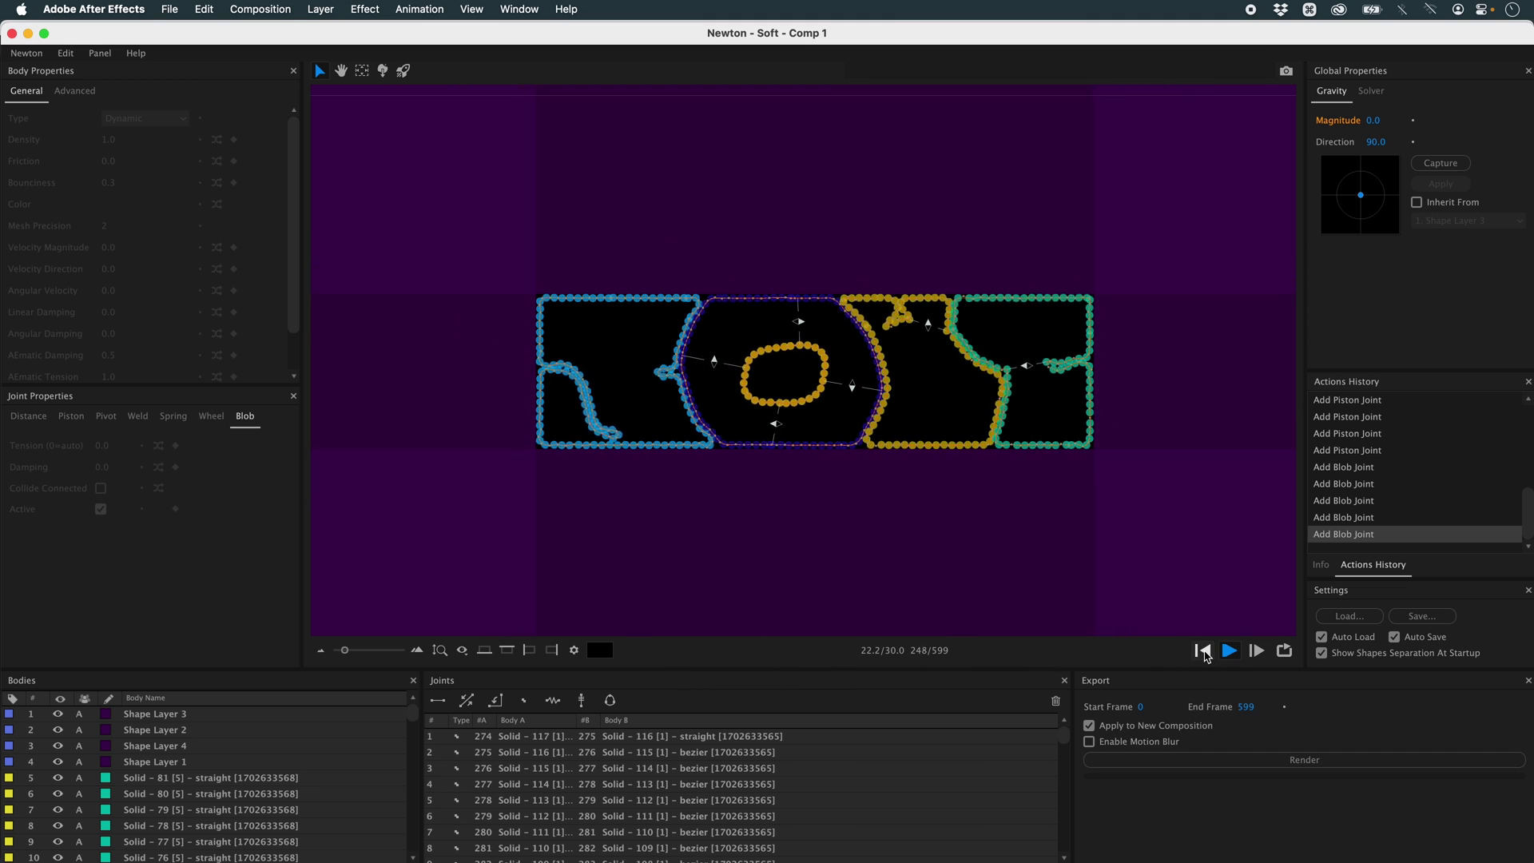
left_click(1203, 651)
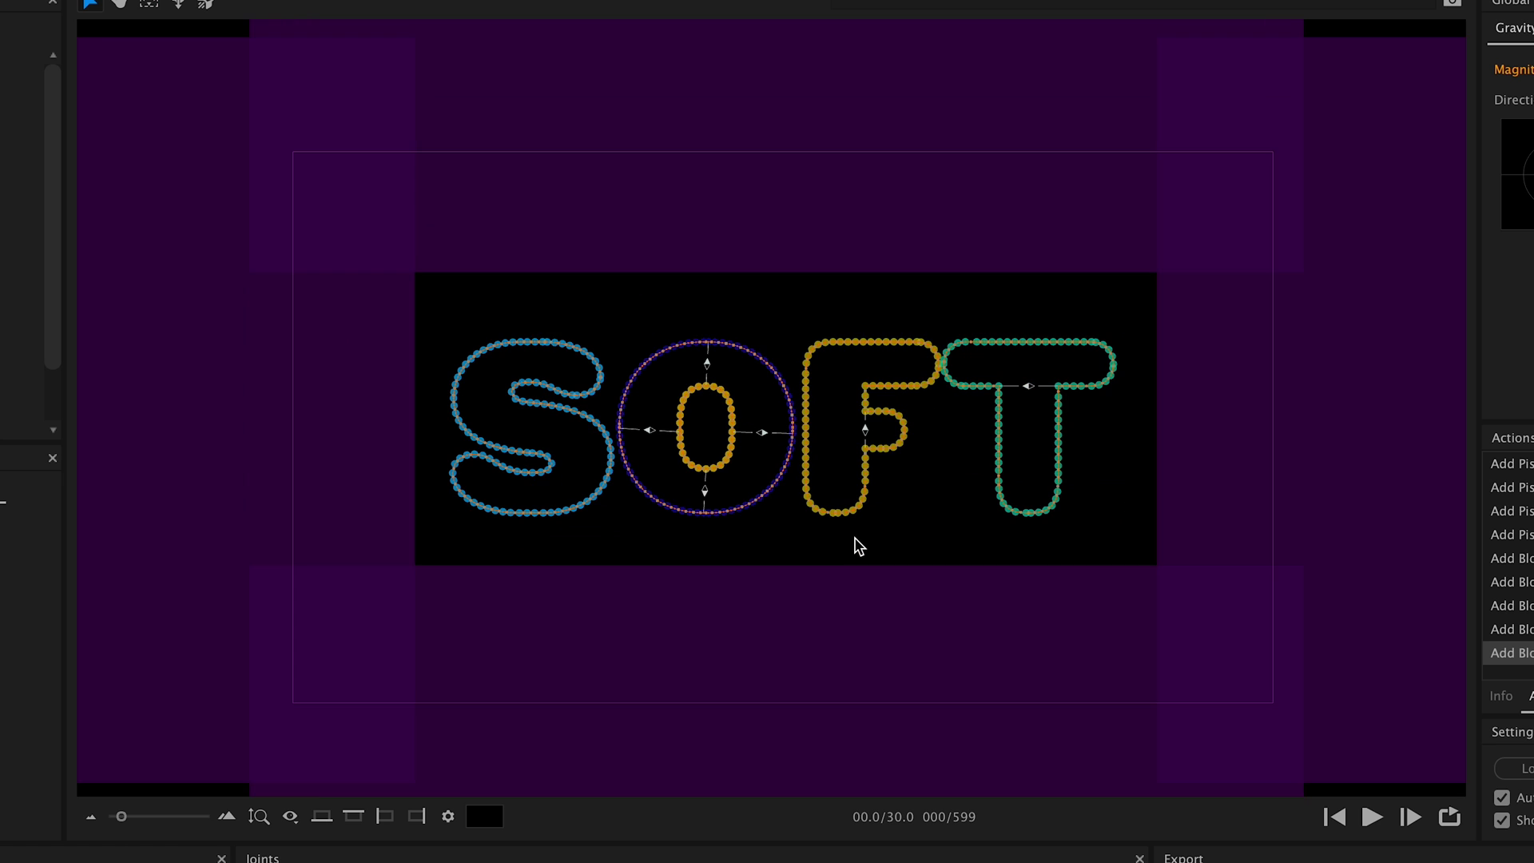
Nudge the right rectangle slightly outward to the right and the left rectangle slightly outward to the left.
key("shift+Right")
key("shift+Right")
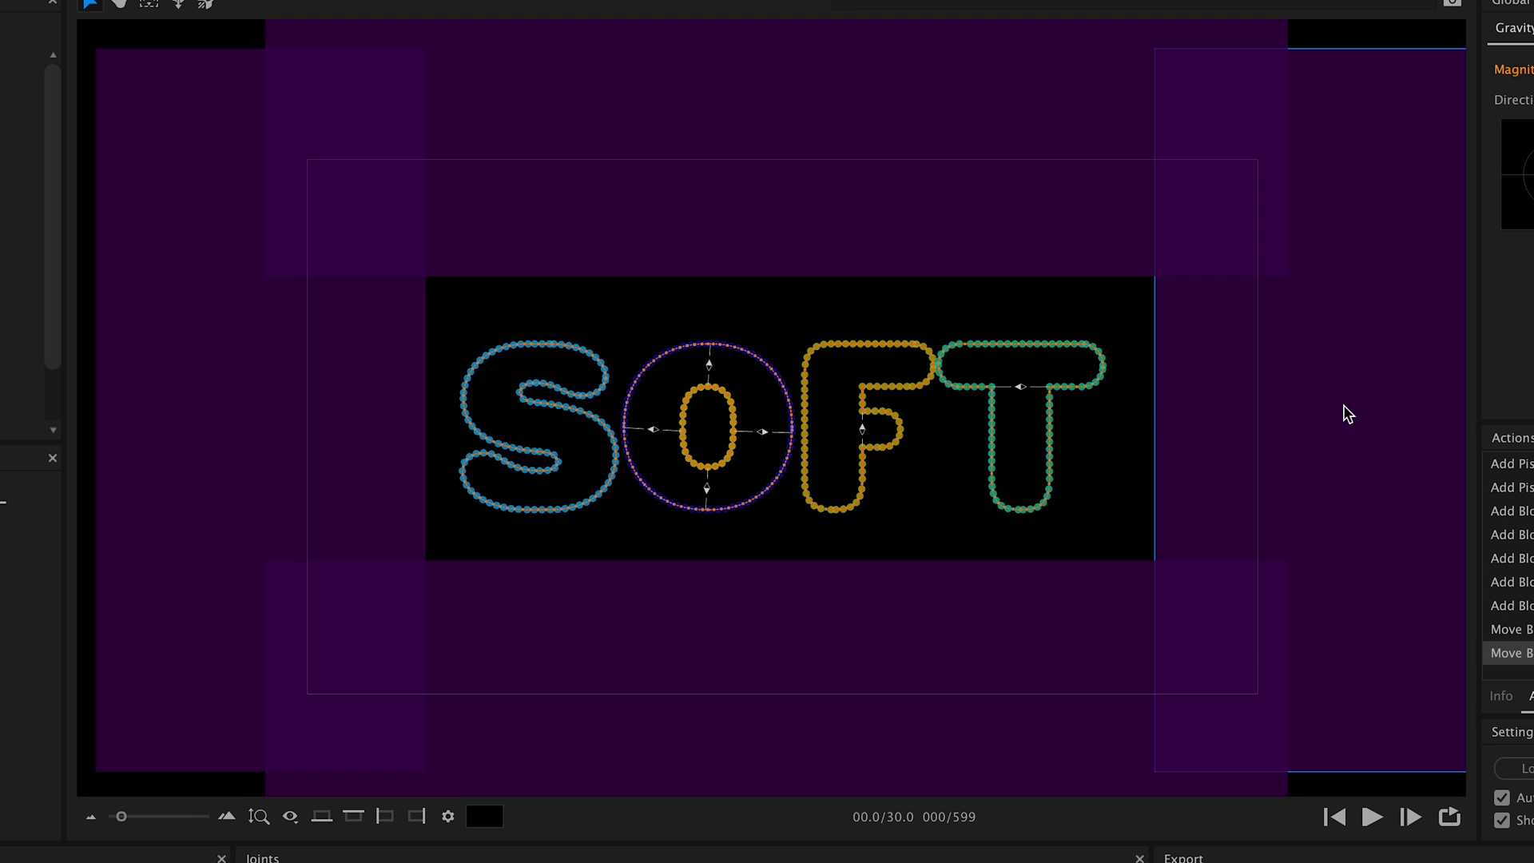
left_click(370, 433)
key("shift+Left")
key("shift+Left")
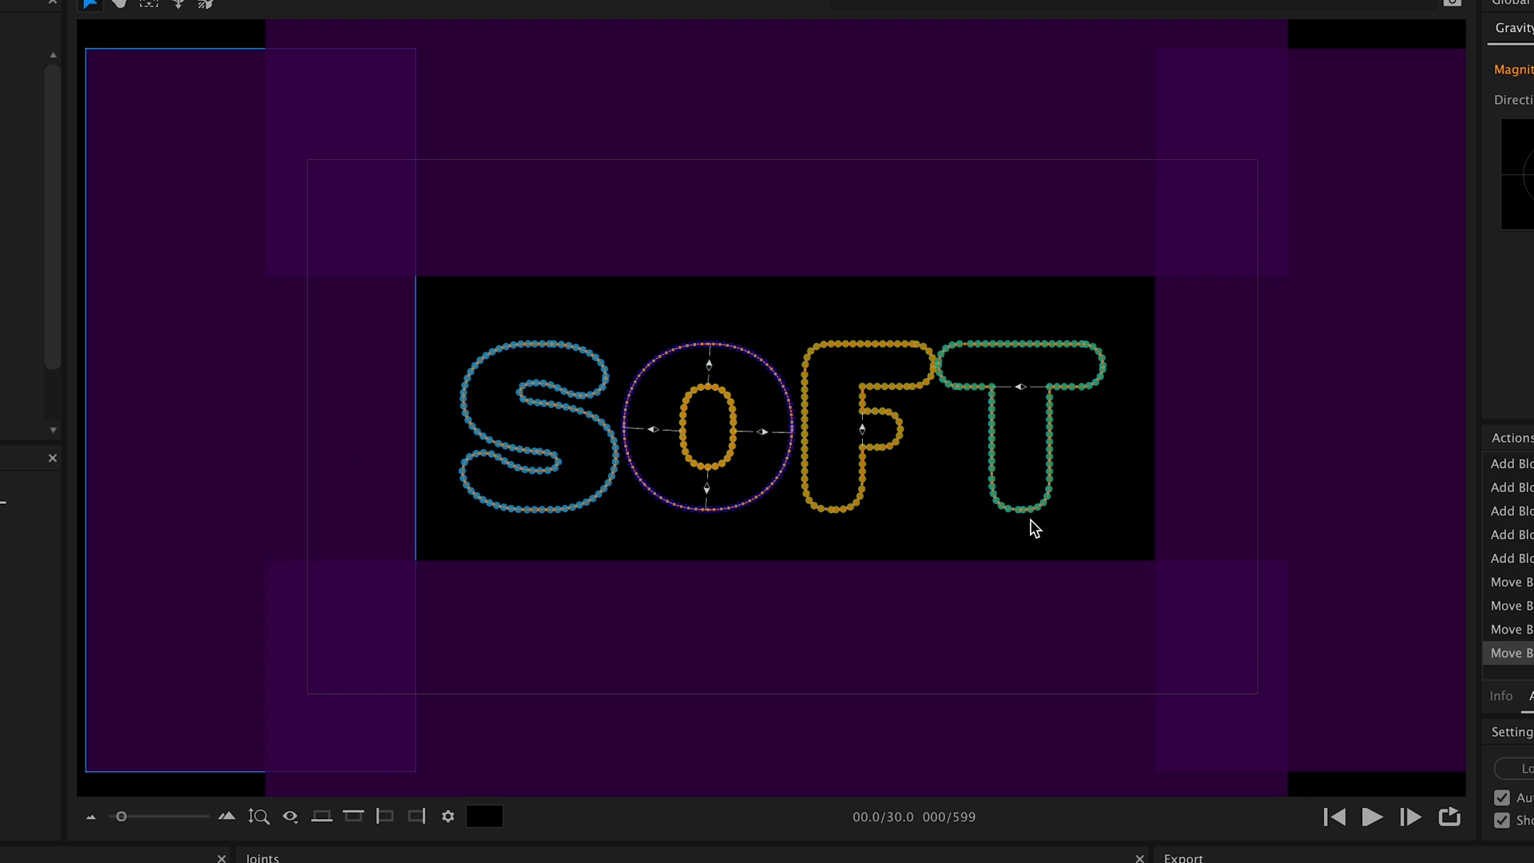
left_click(1030, 521)
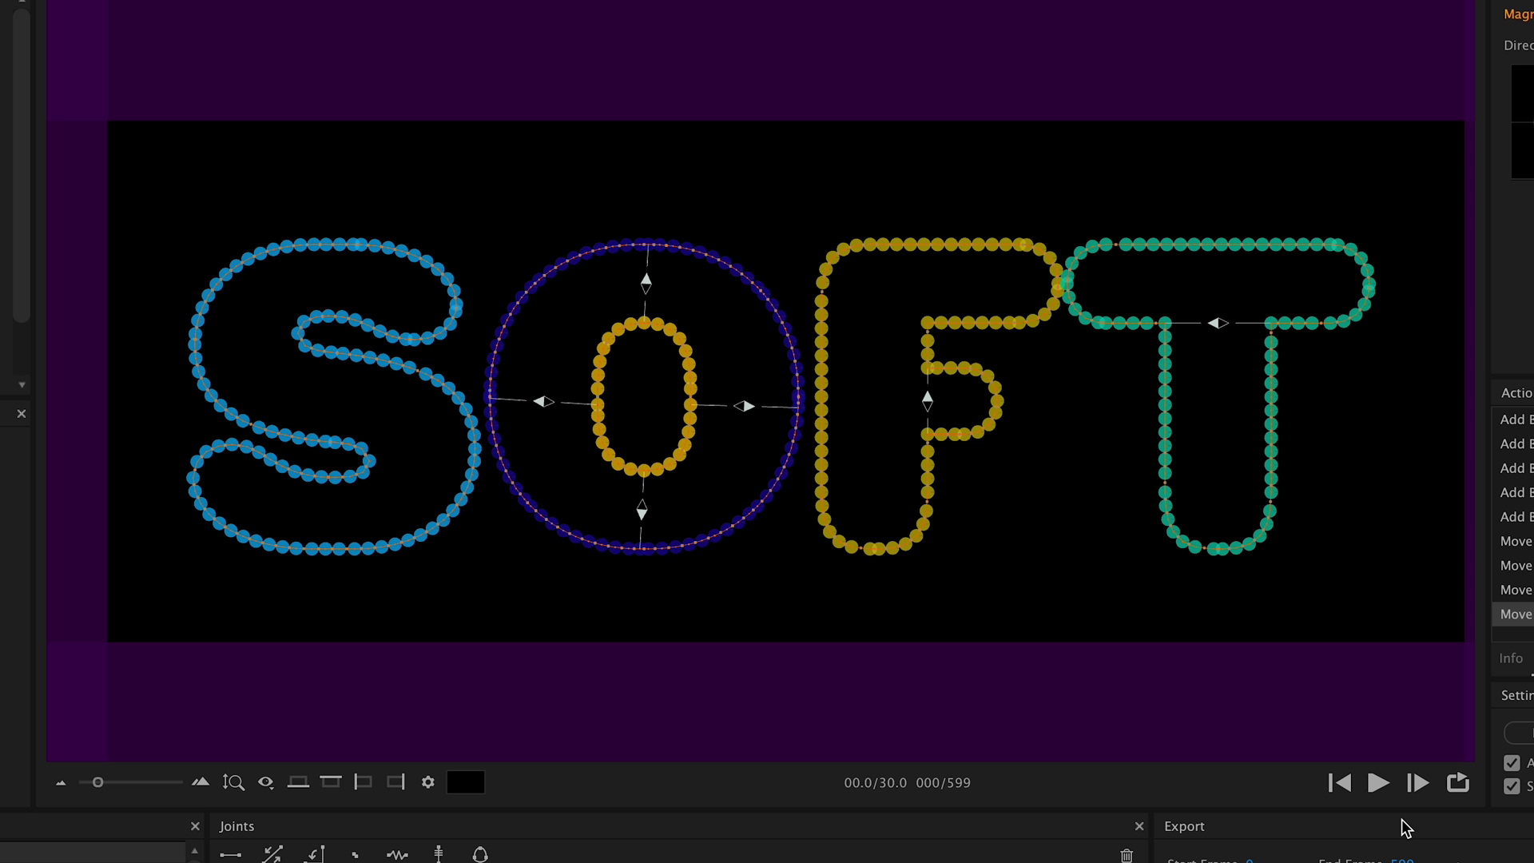
Test the simulation, rewind it, and render frames 0 to 599 to a new composition.
left_click(1372, 816)
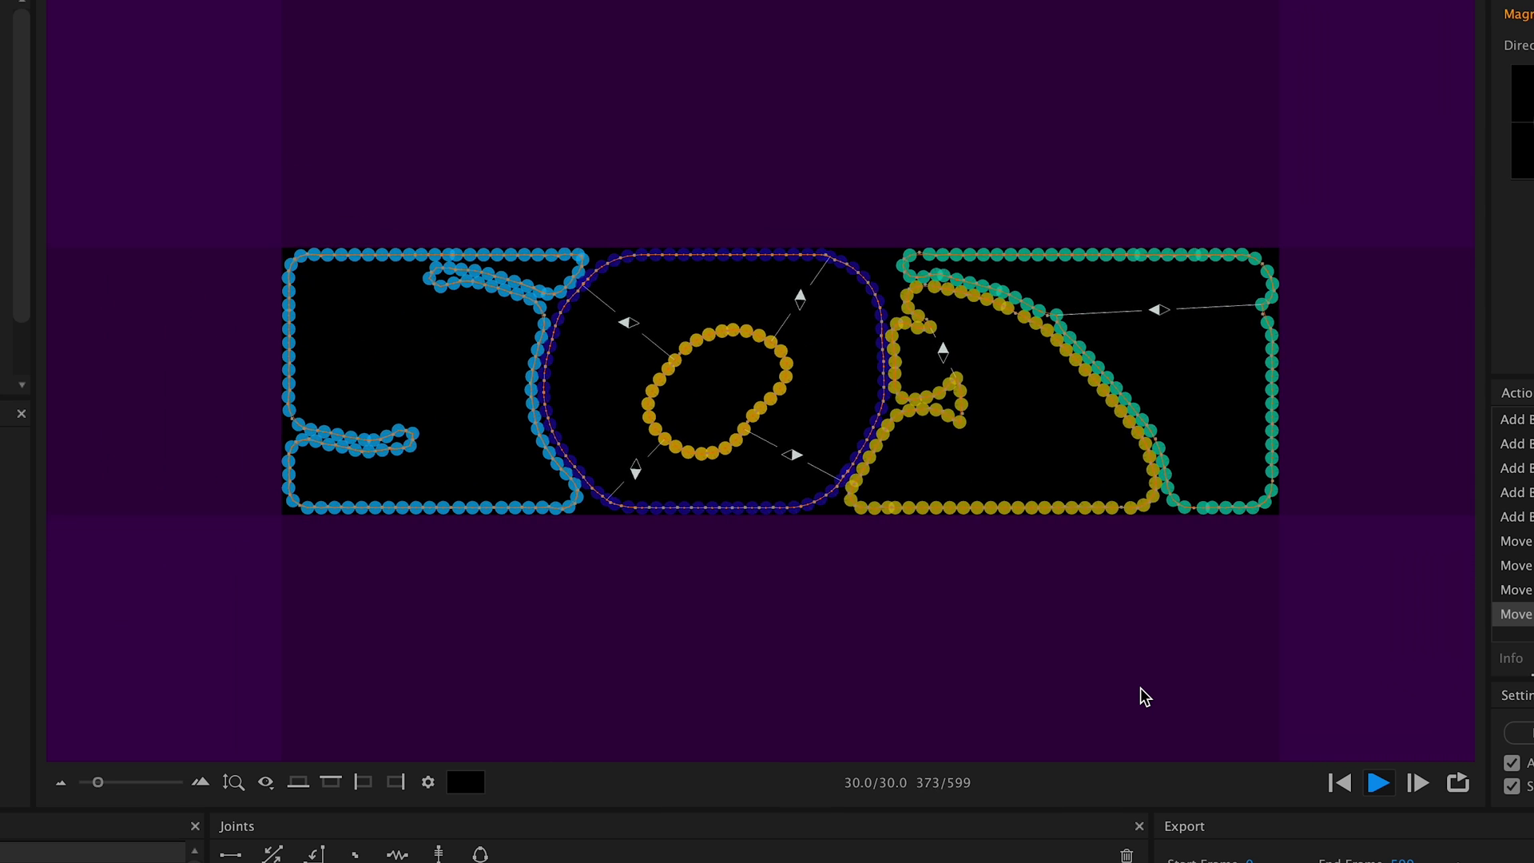
left_click(1337, 780)
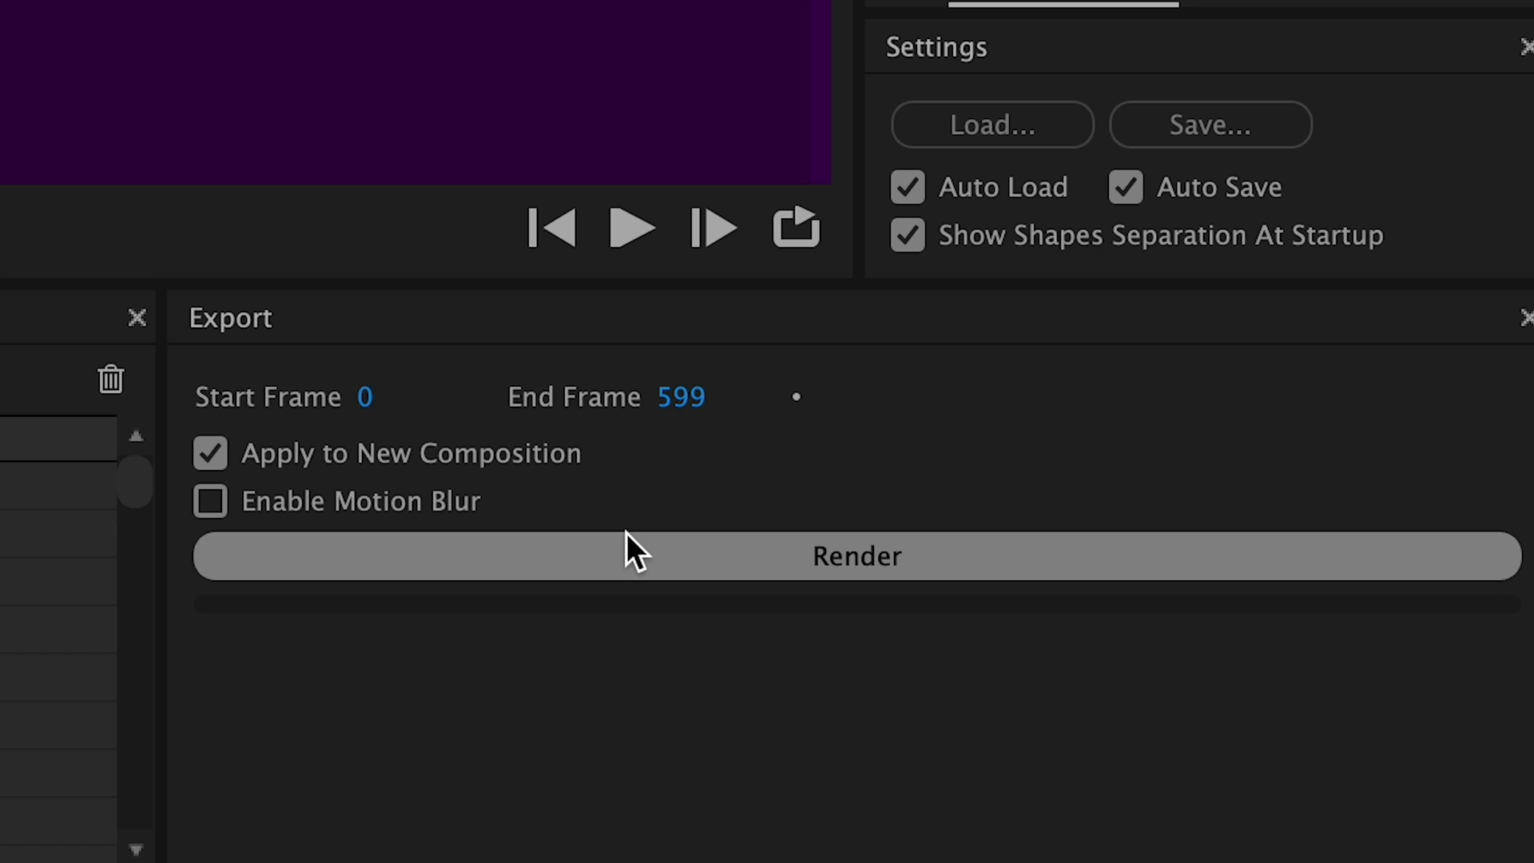
left_click(928, 554)
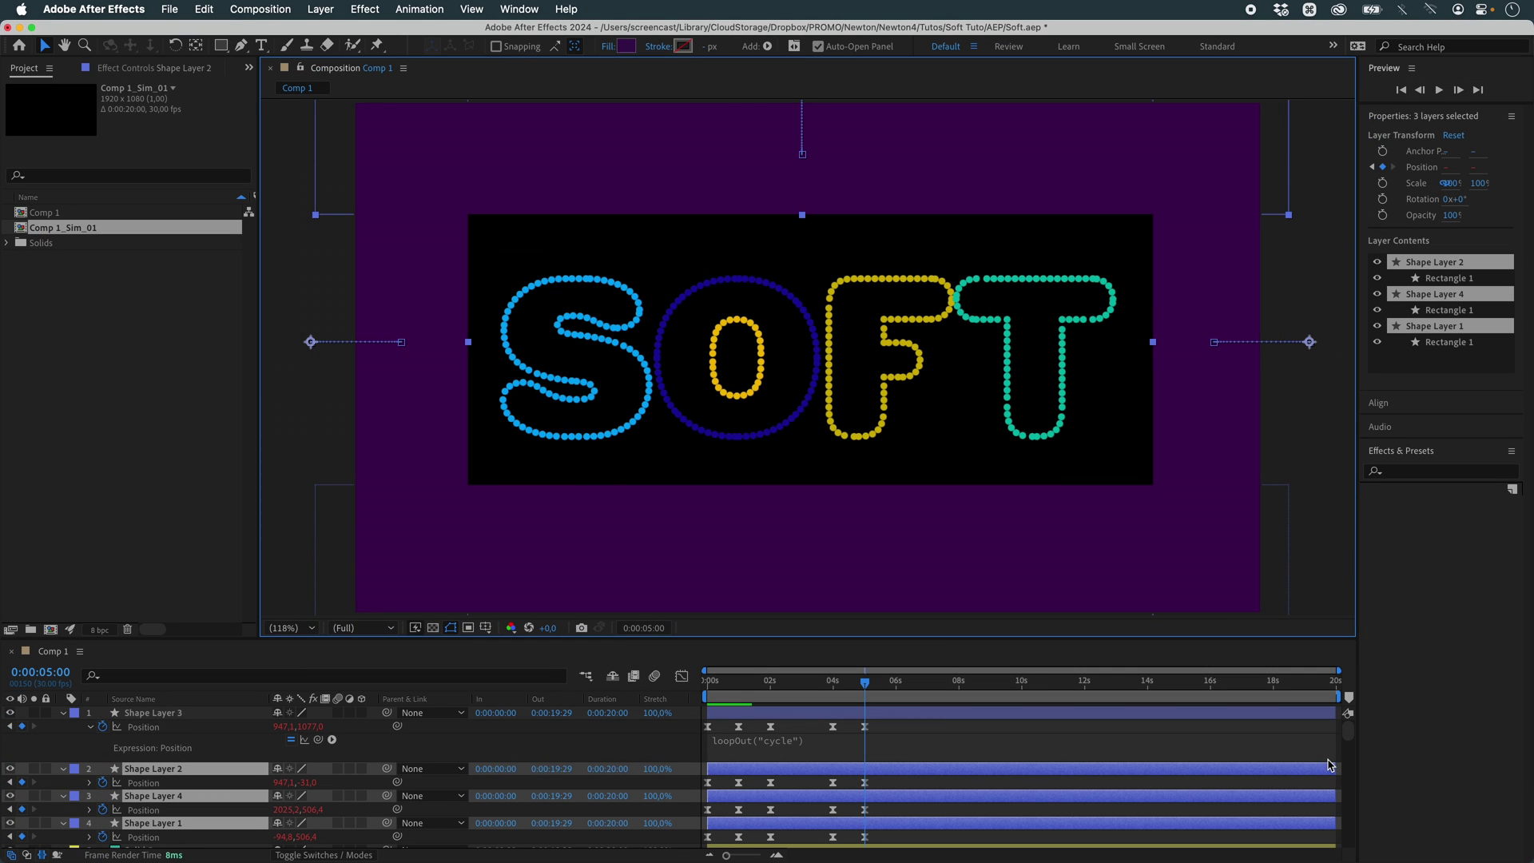
Open the Comp 1_Sim_01 composition and preview the rendered simulation of the circles.
left_click(206, 335)
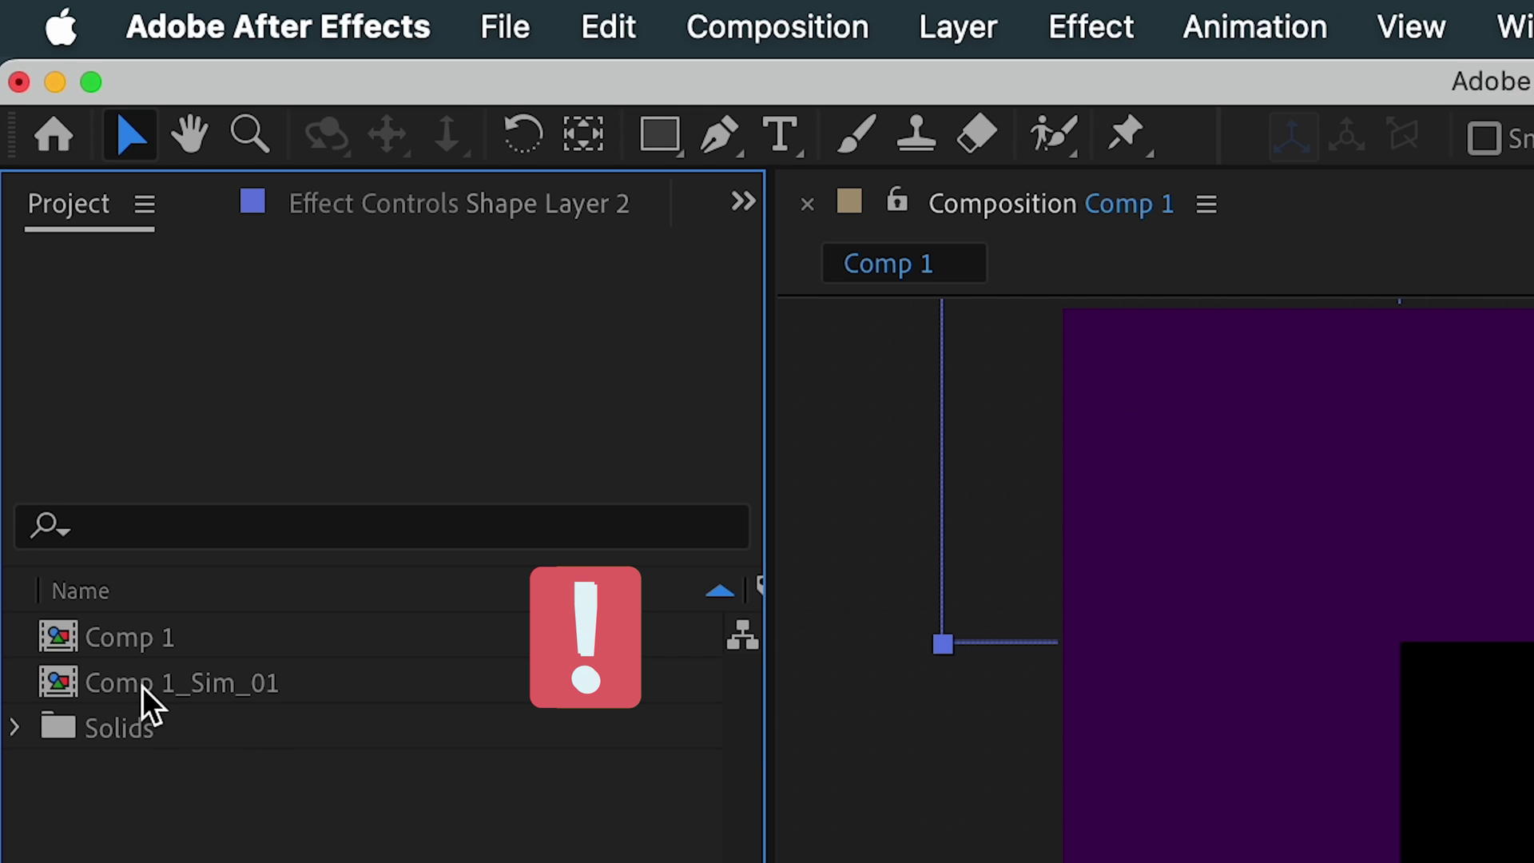
double_click(251, 684)
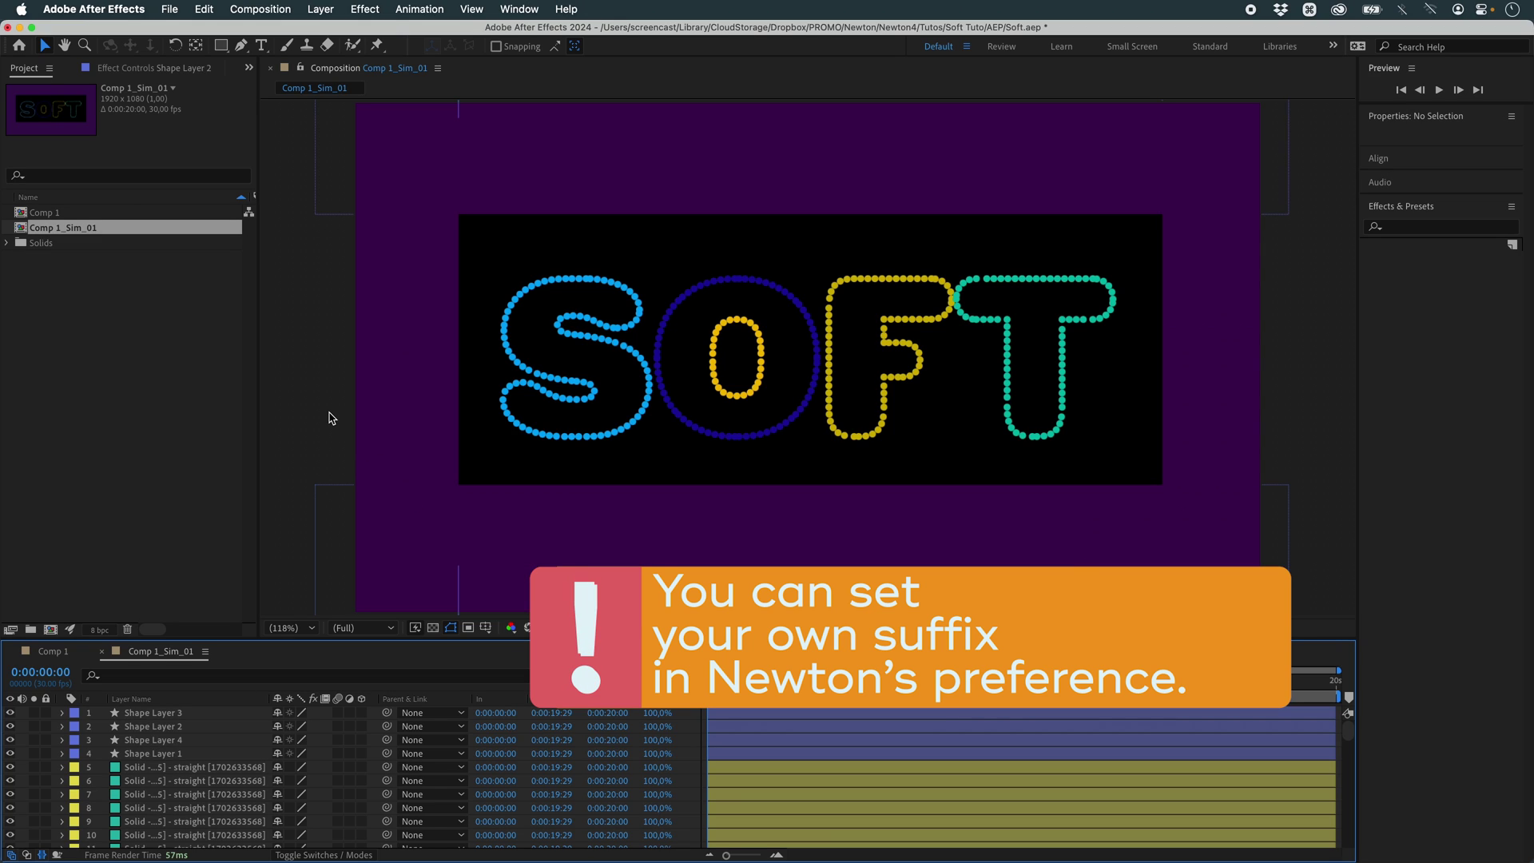
left_click(332, 427)
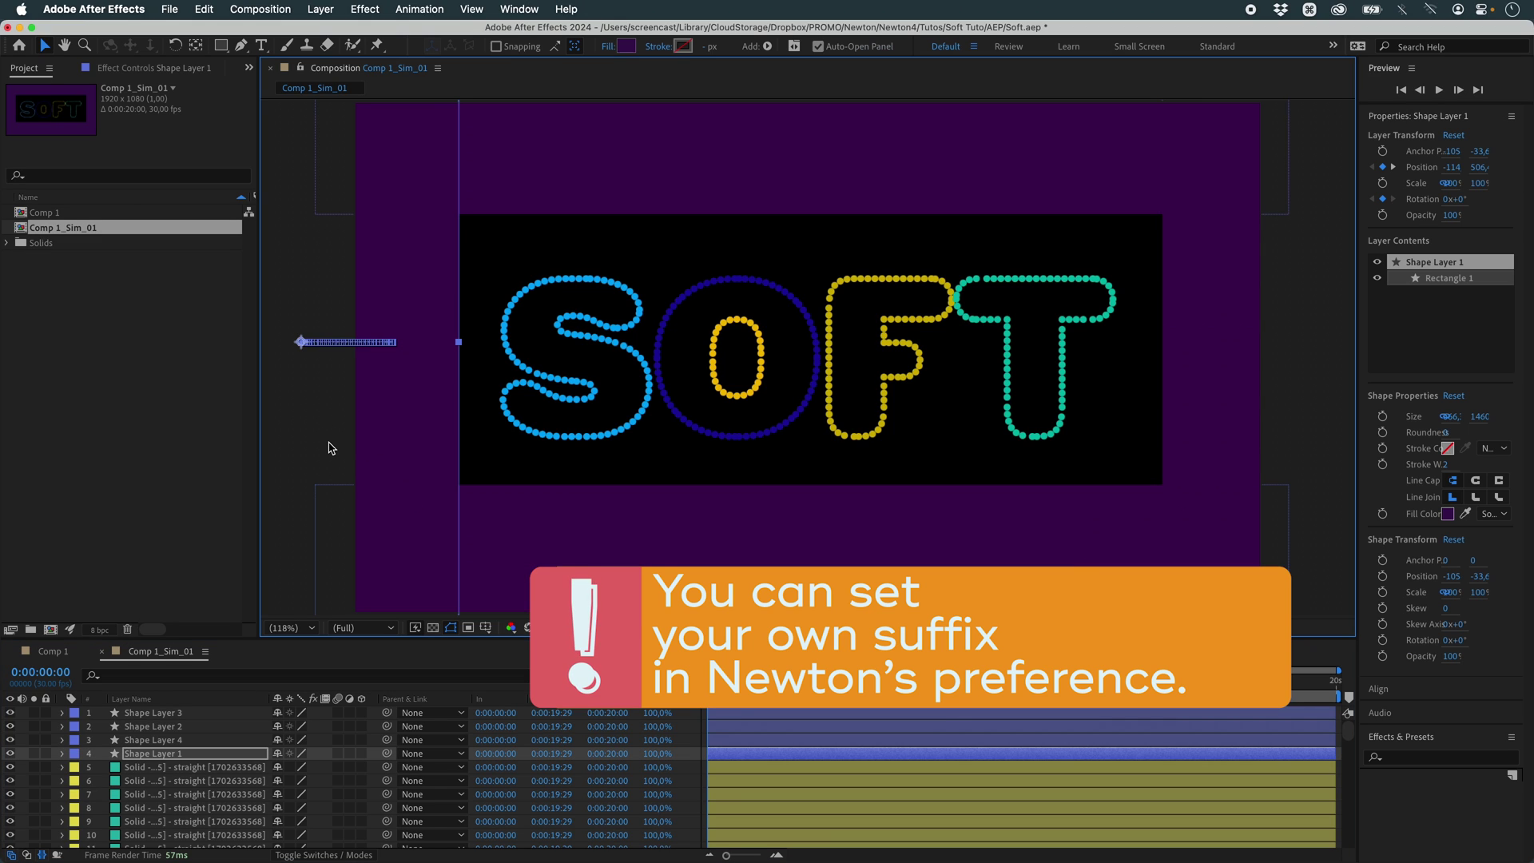
key("0")
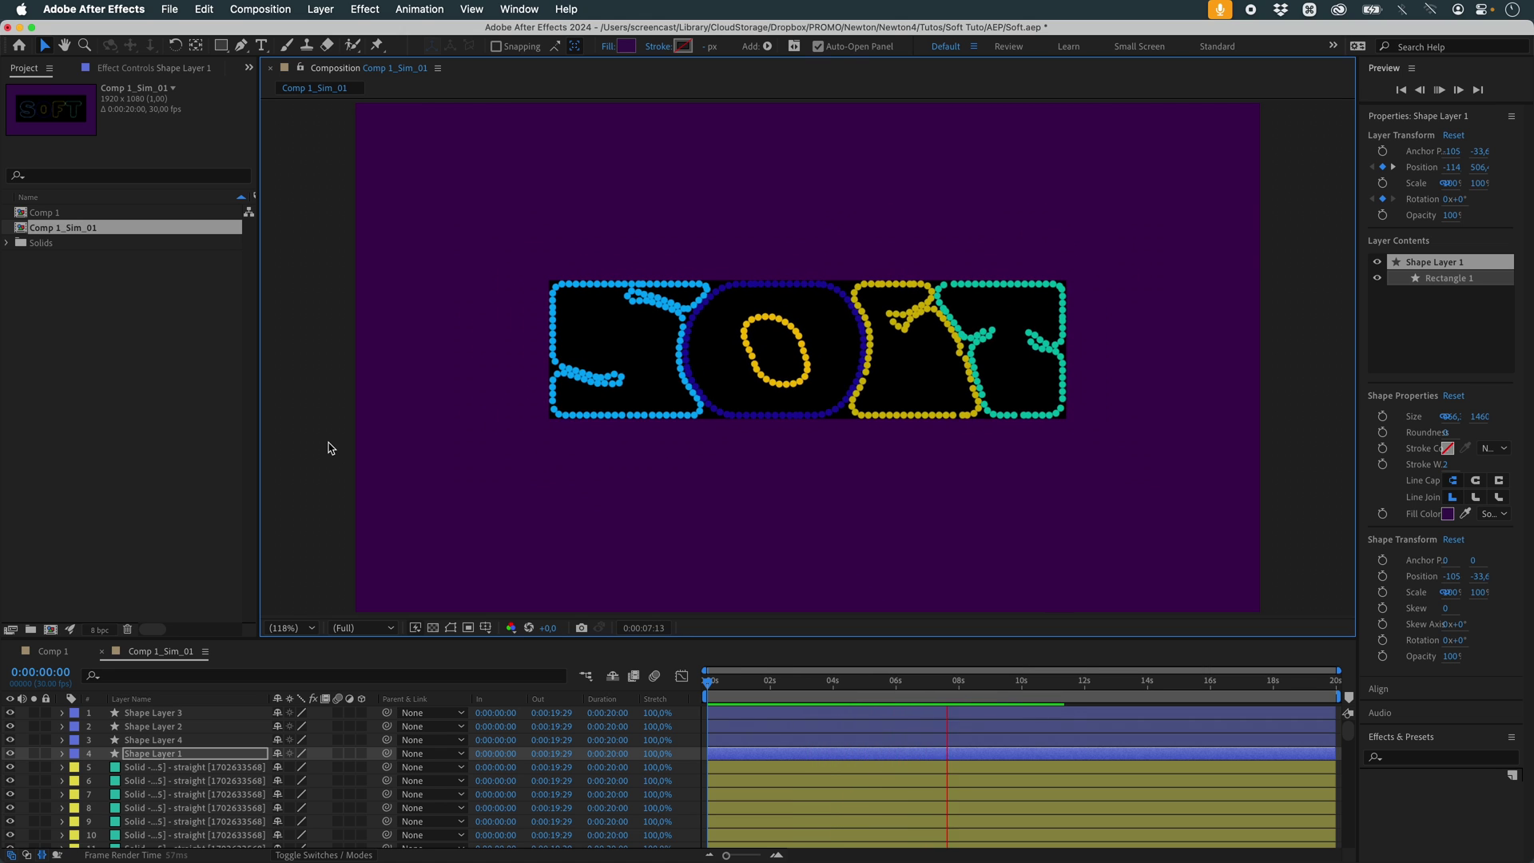
key("KP_0")
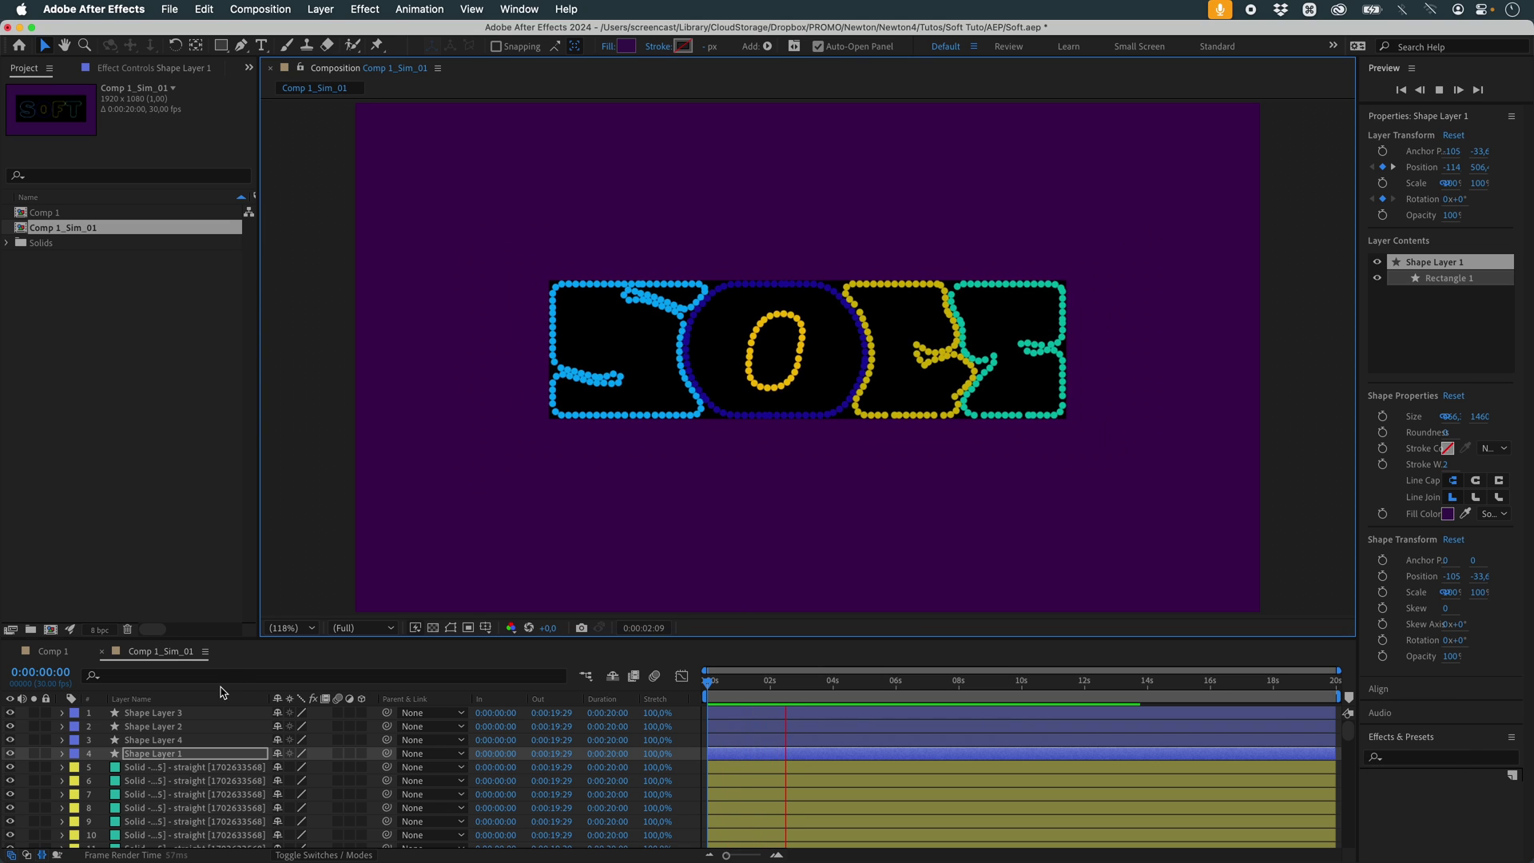
key("KP_0")
Hide all the yellow-labelled circle solid layers of Comp 1_Sim_01.
left_click(138, 770)
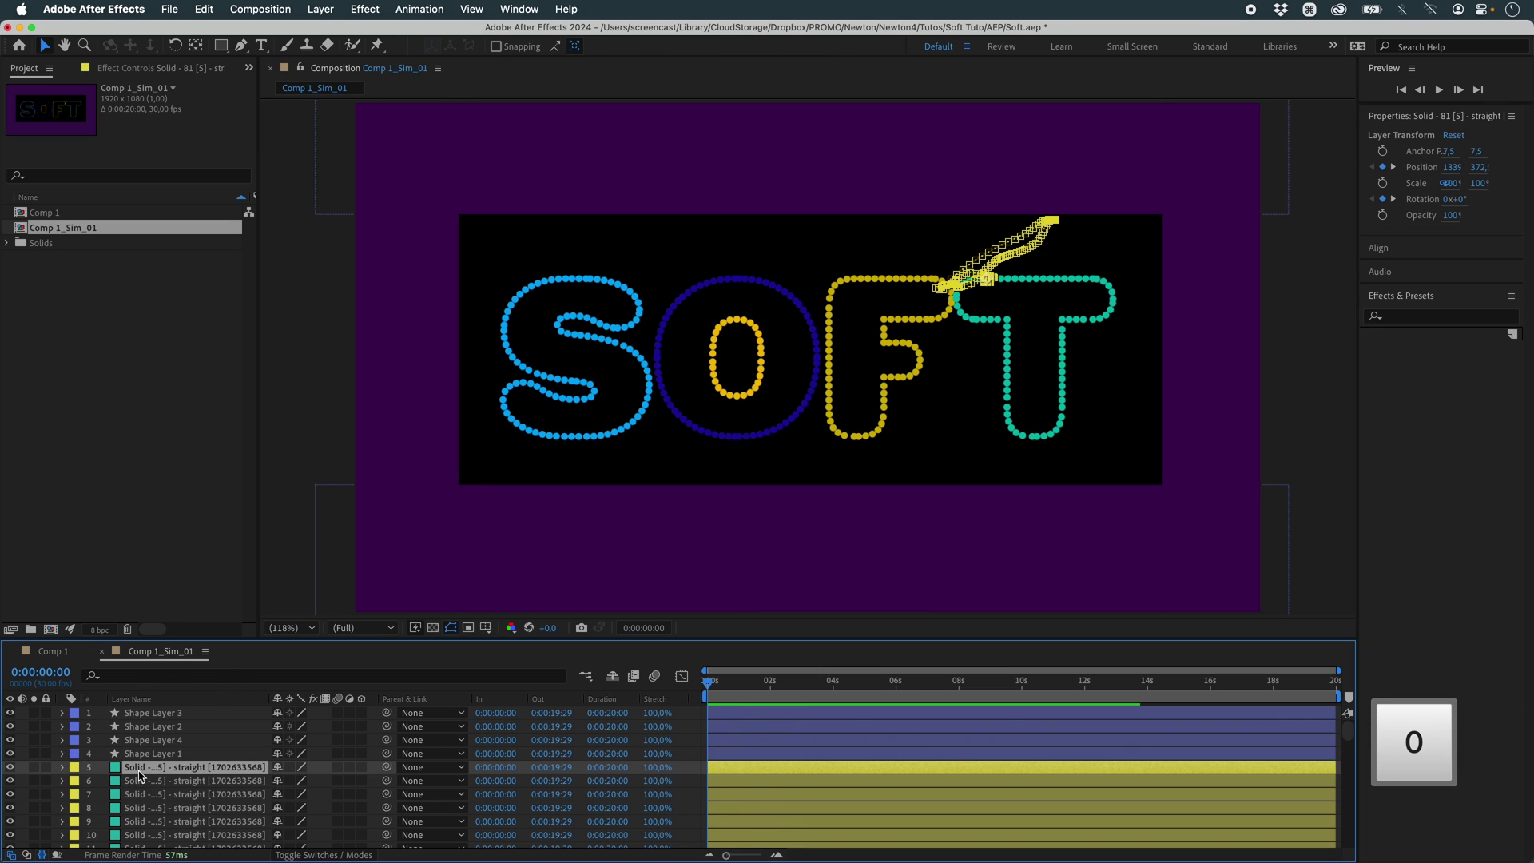
scroll(138, 770, "down", 20)
left_click(165, 770)
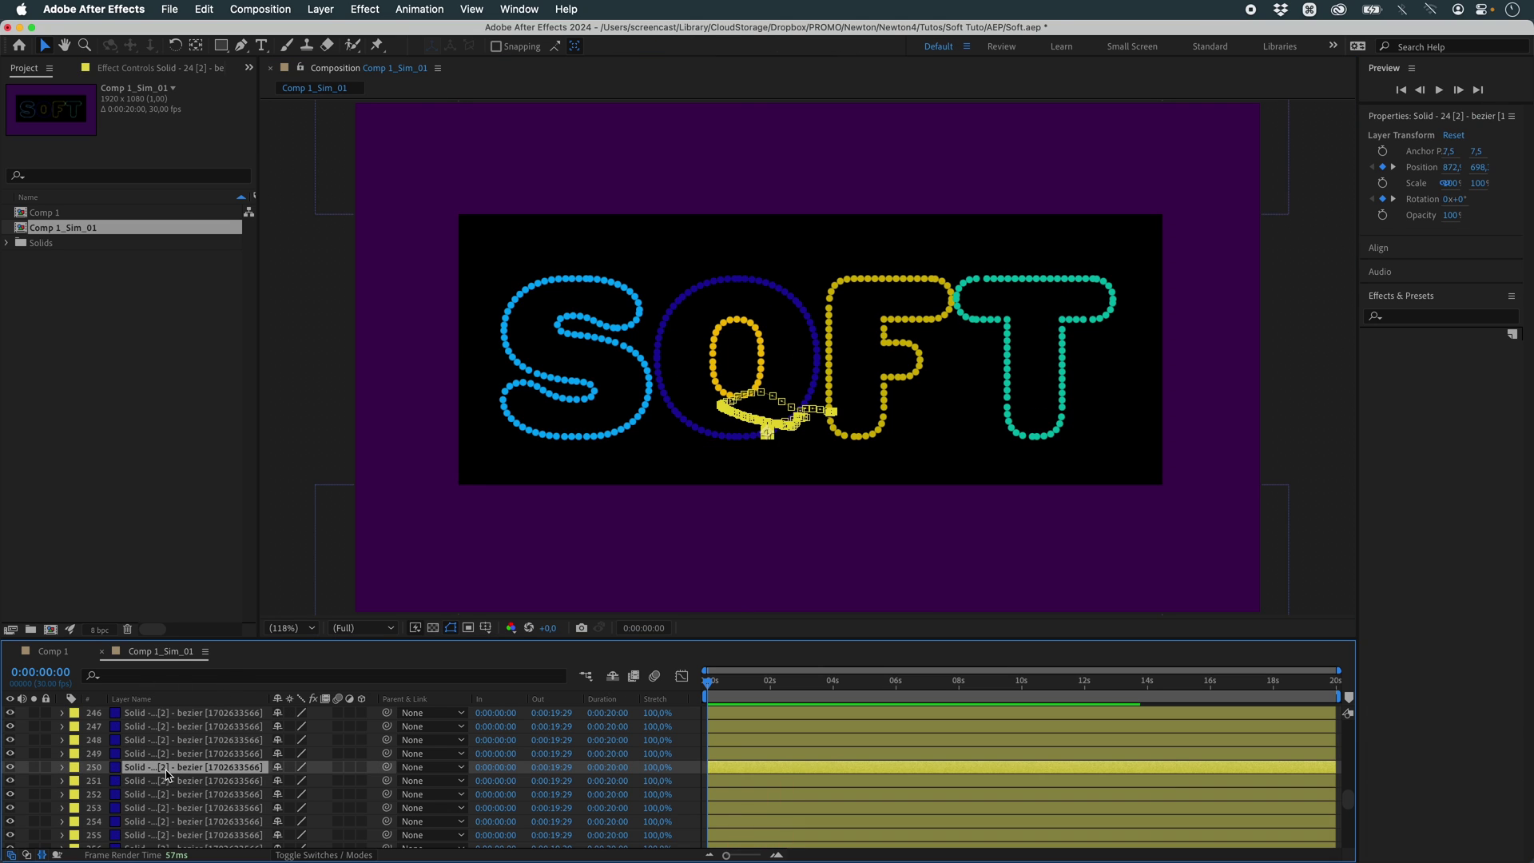
key("super+a")
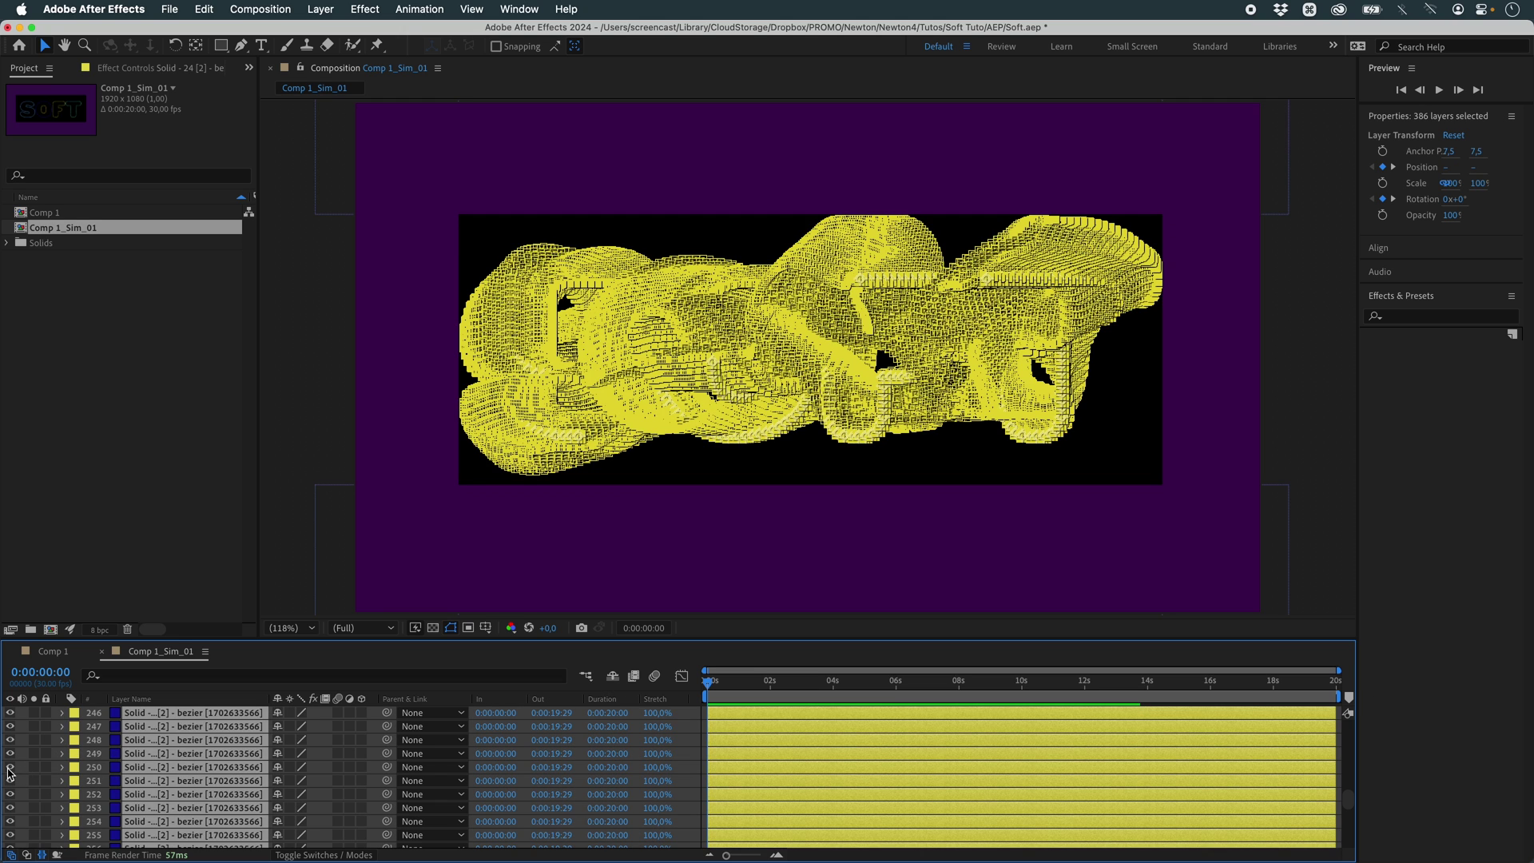
left_click(11, 767)
Make the SOFT Outlines layer at the end of the layer stack visible and unlock it.
left_click_drag(1350, 801, 1352, 851)
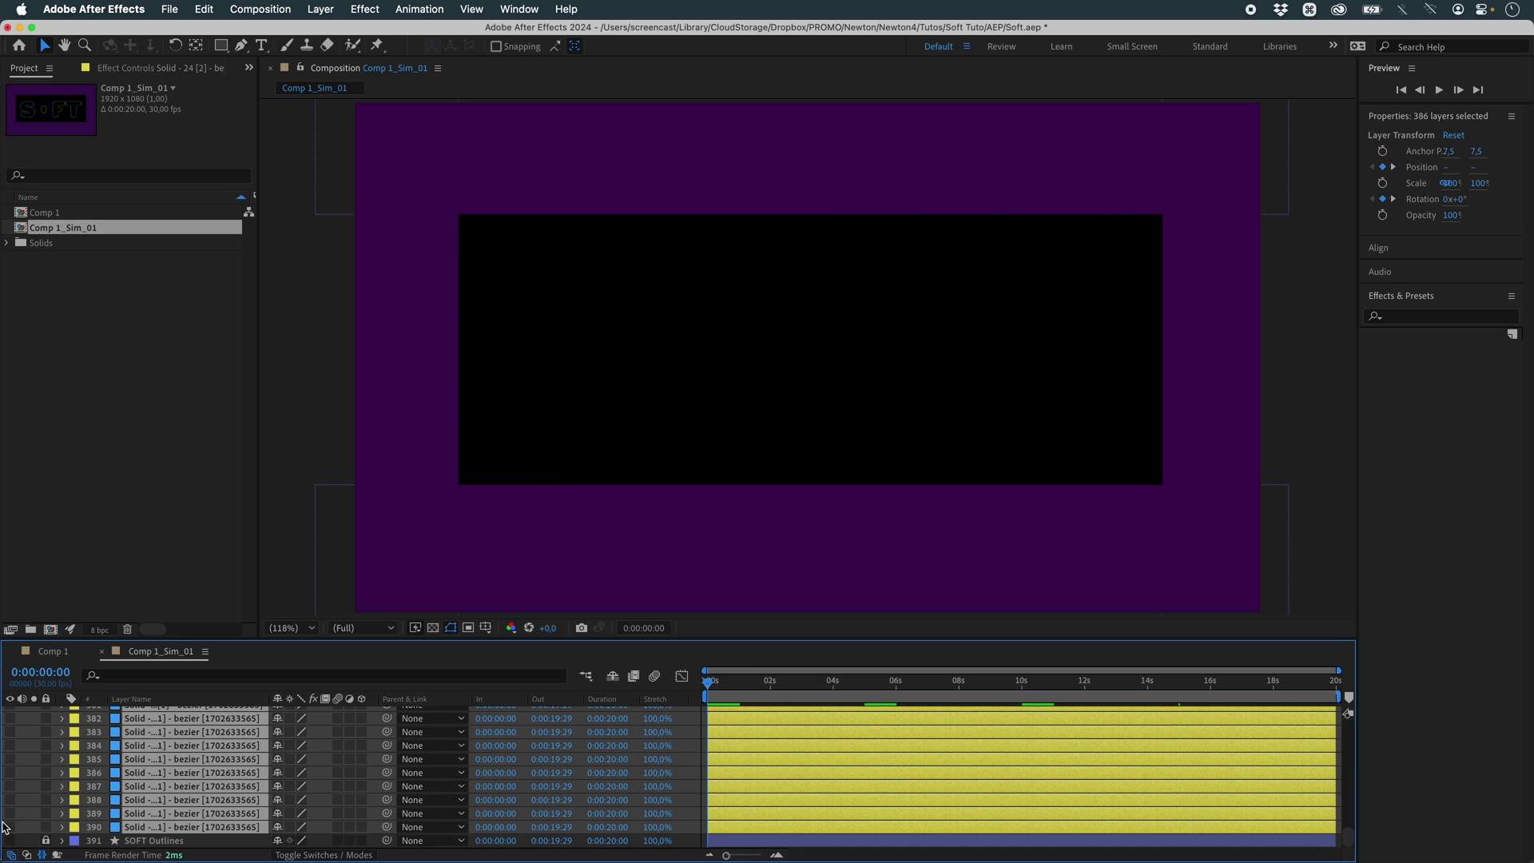
left_click(165, 840)
left_click(9, 841)
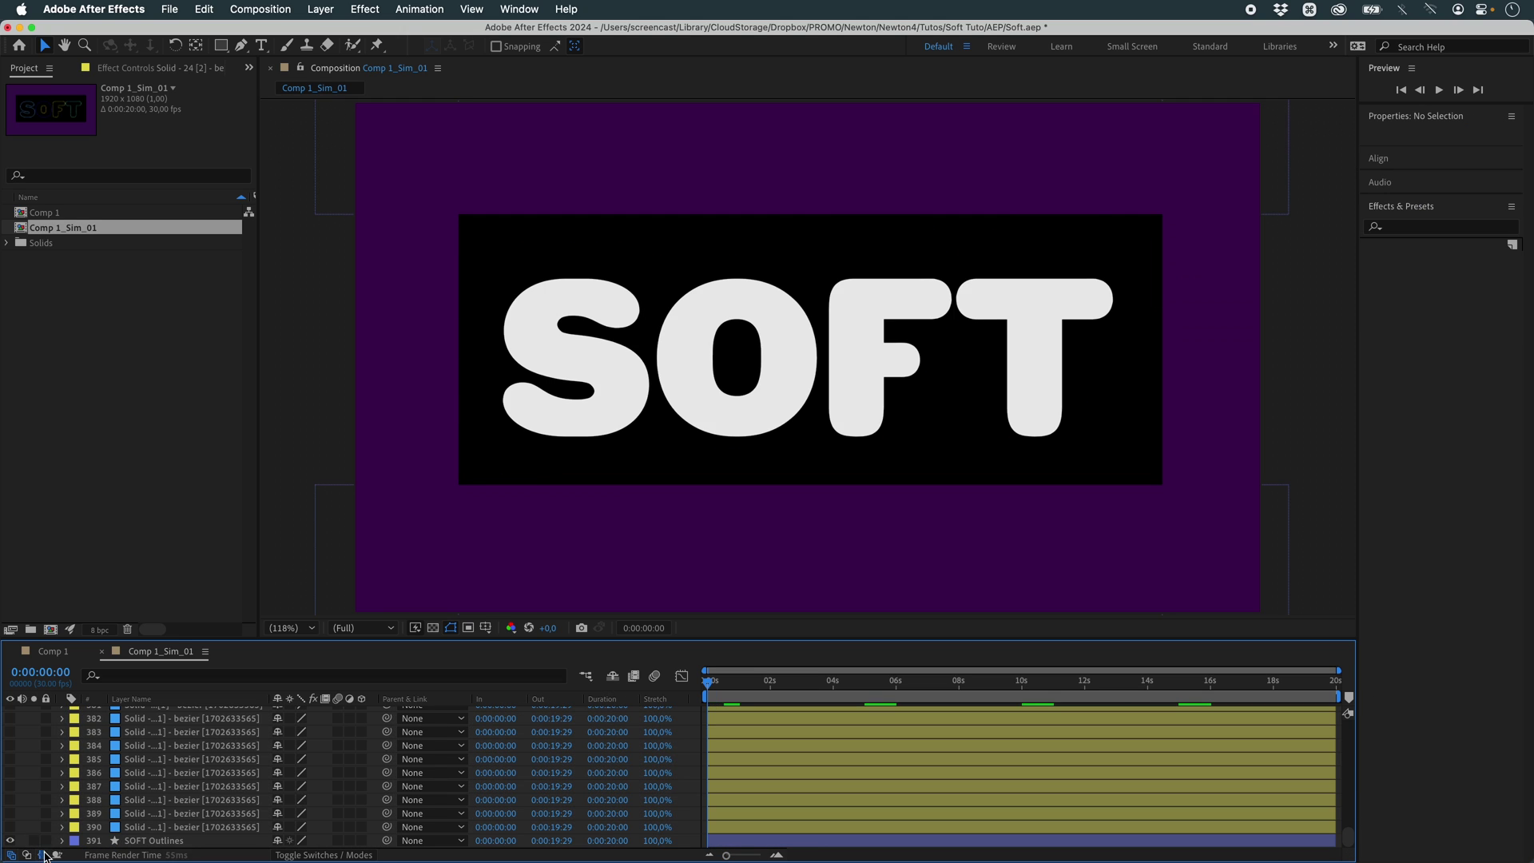
Preview the animation of the filled SOFT letters, and select the SOFT Outlines layer.
left_click(341, 405)
key("0")
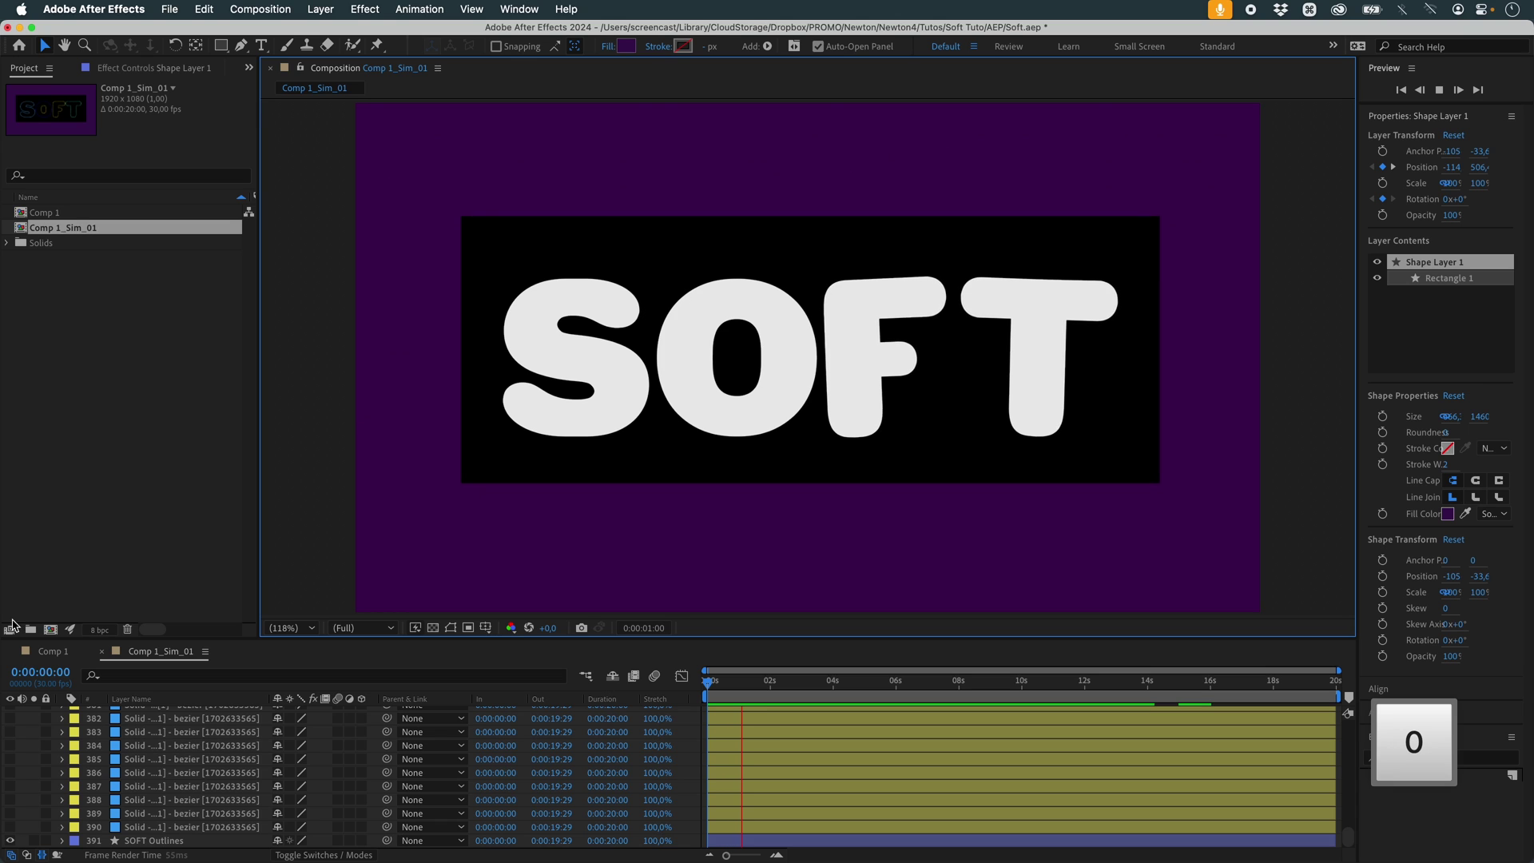
left_click(142, 840)
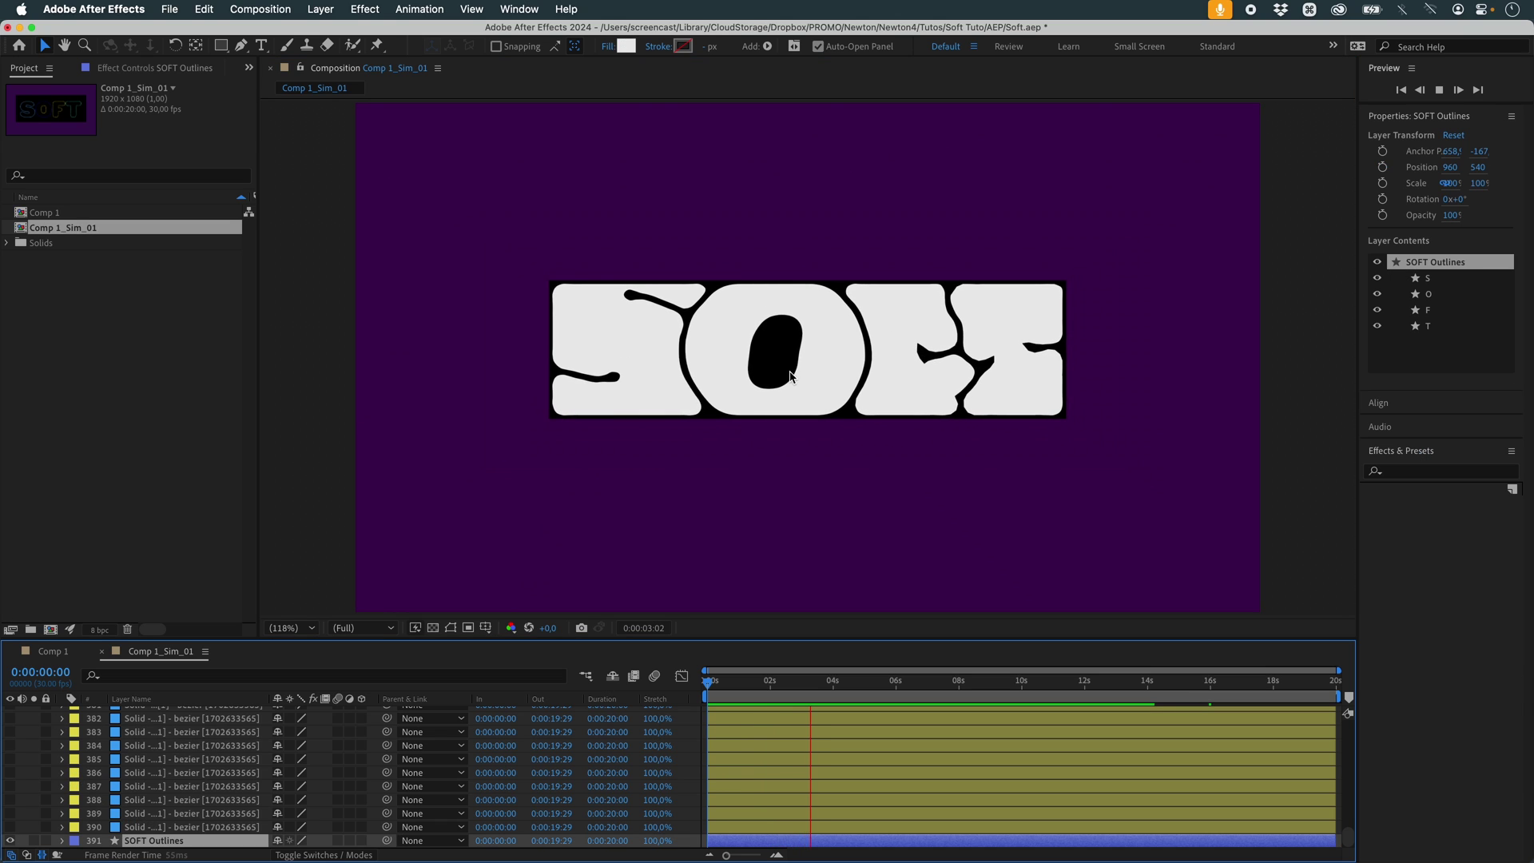
key("0")
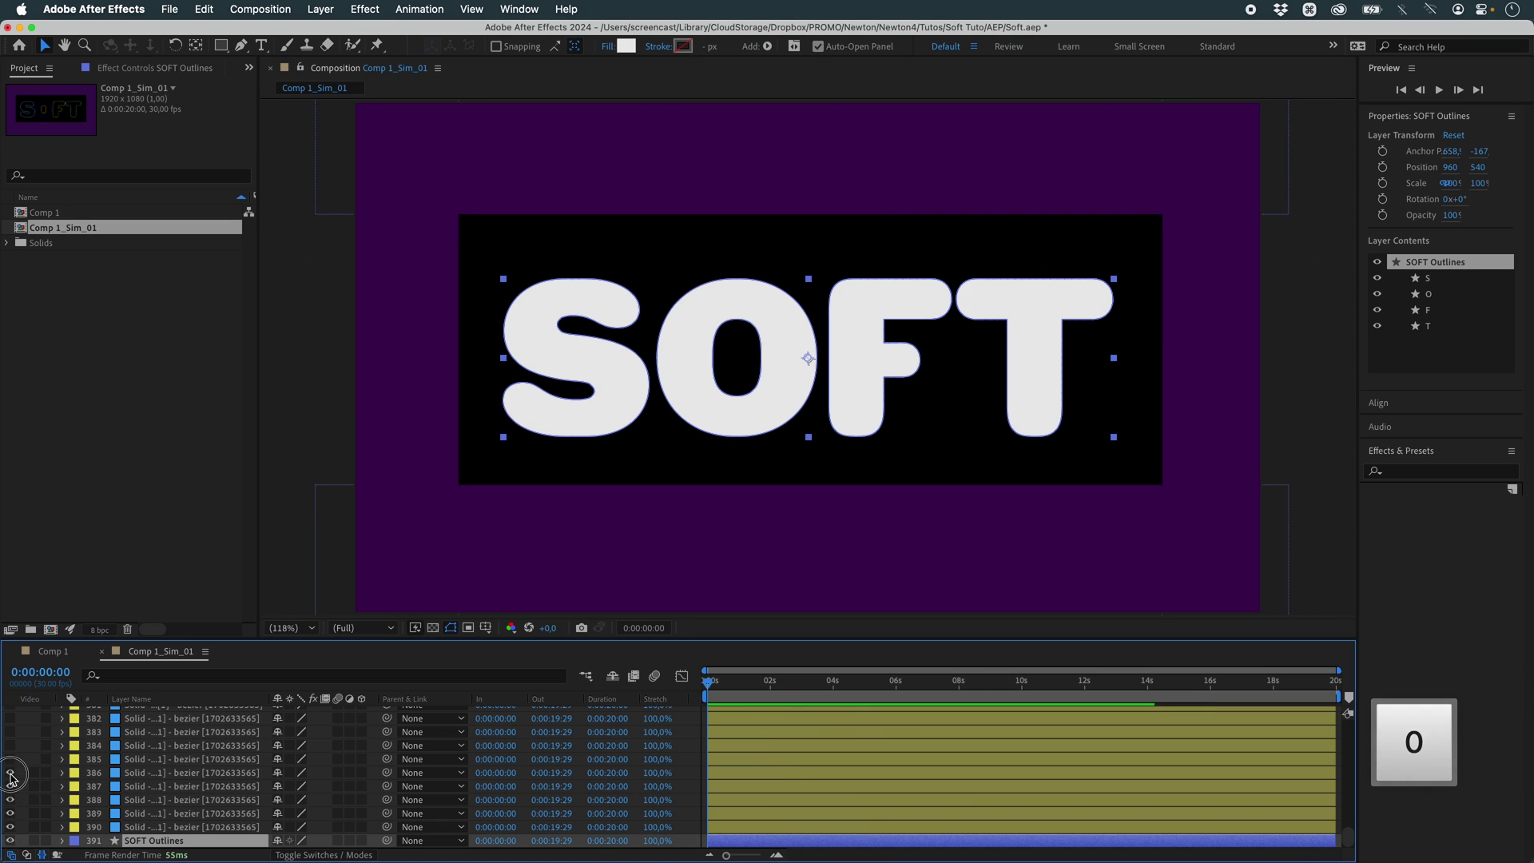
Examine up close how the S's circles sit on its outline, and hide those circles again.
scroll(587, 449, "up", 1)
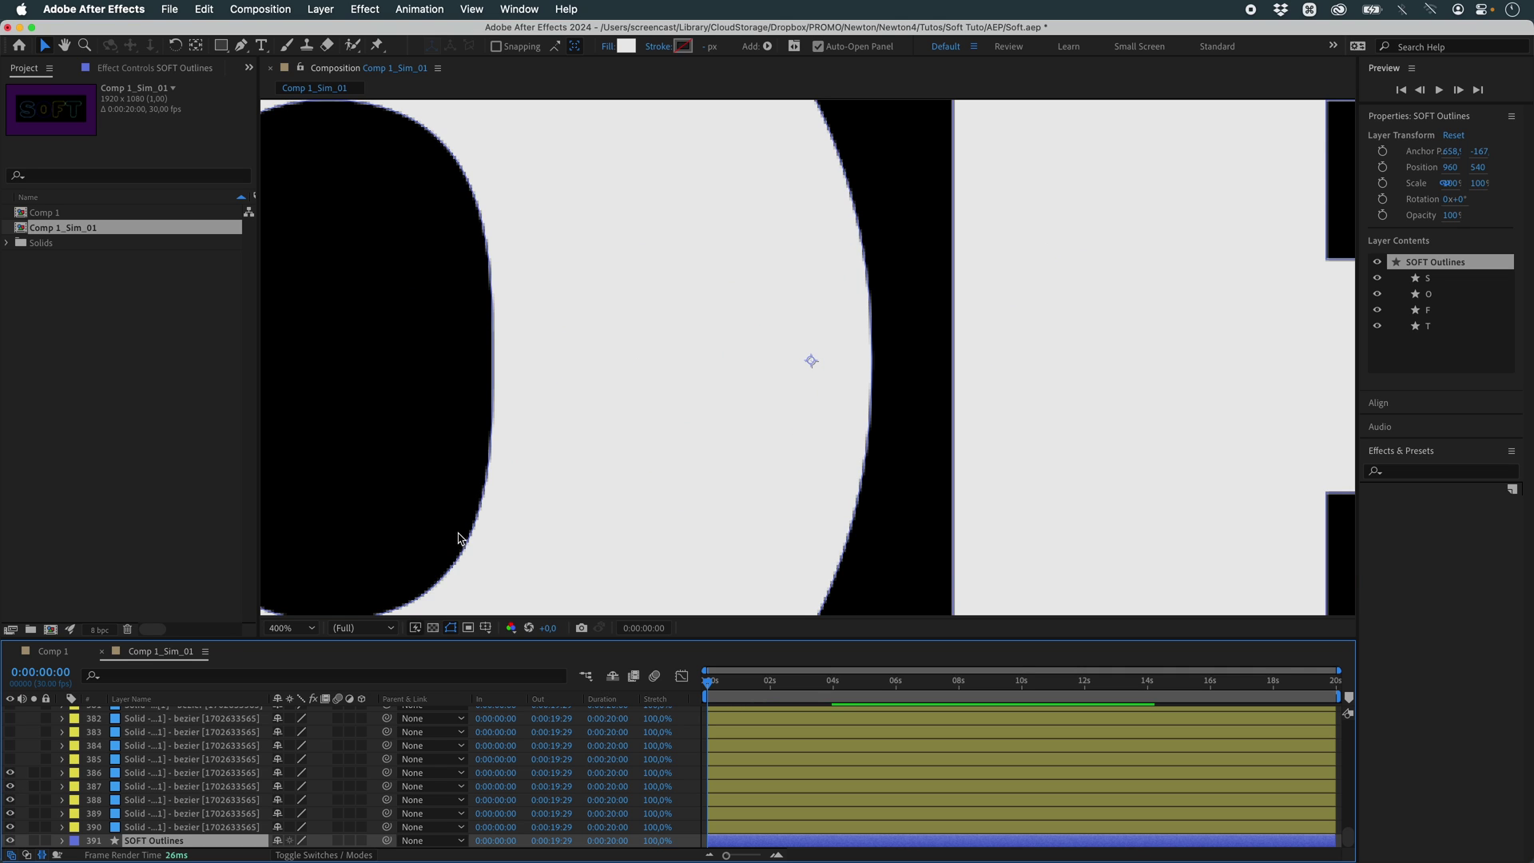
left_click_drag(515, 484, 725, 334)
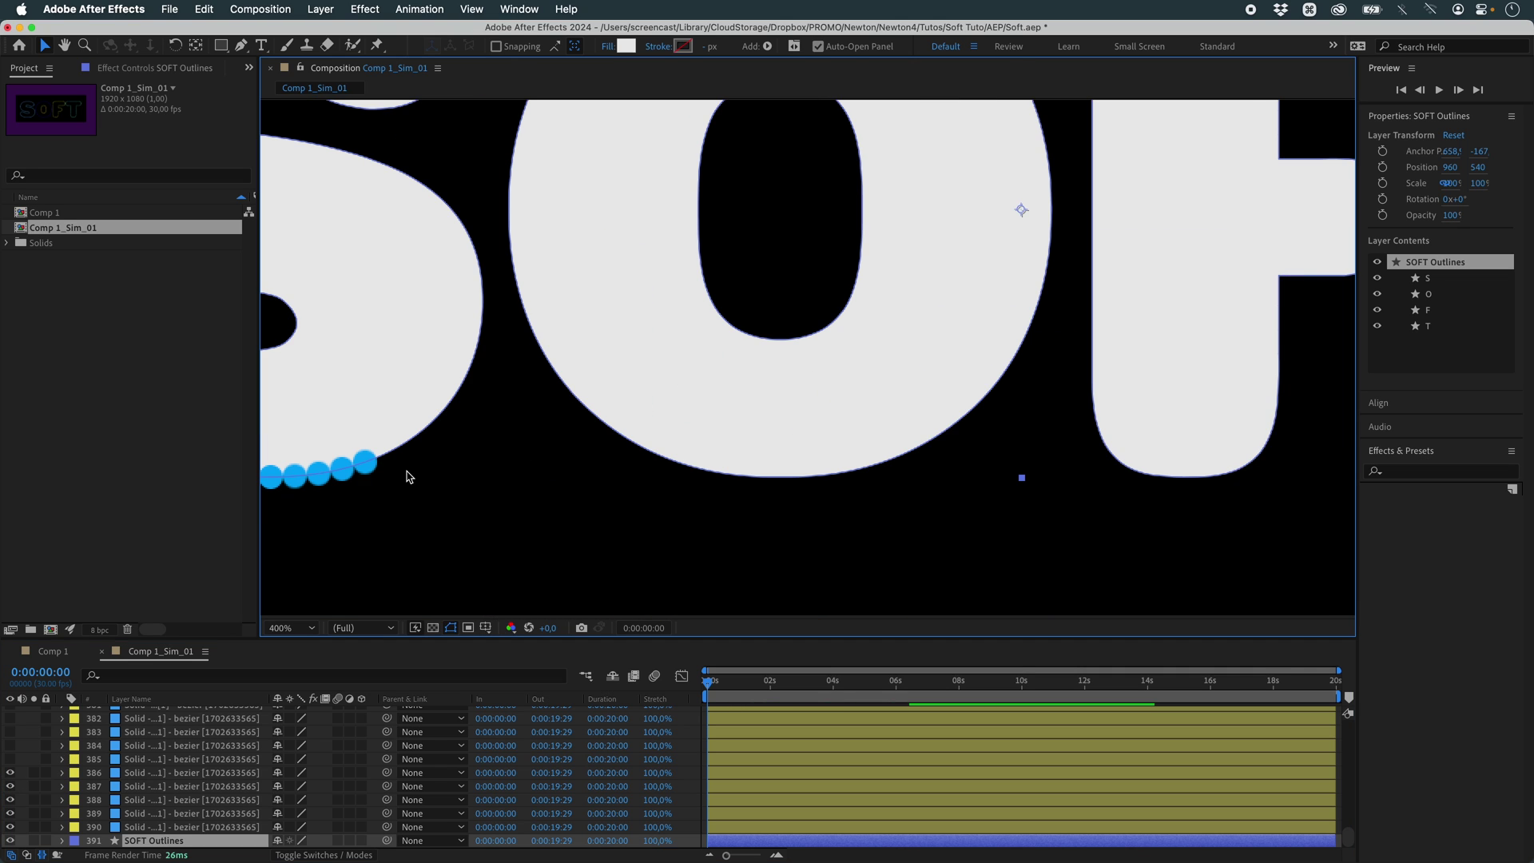
left_click_drag(11, 772, 10, 797)
left_click_drag(10, 798, 11, 827)
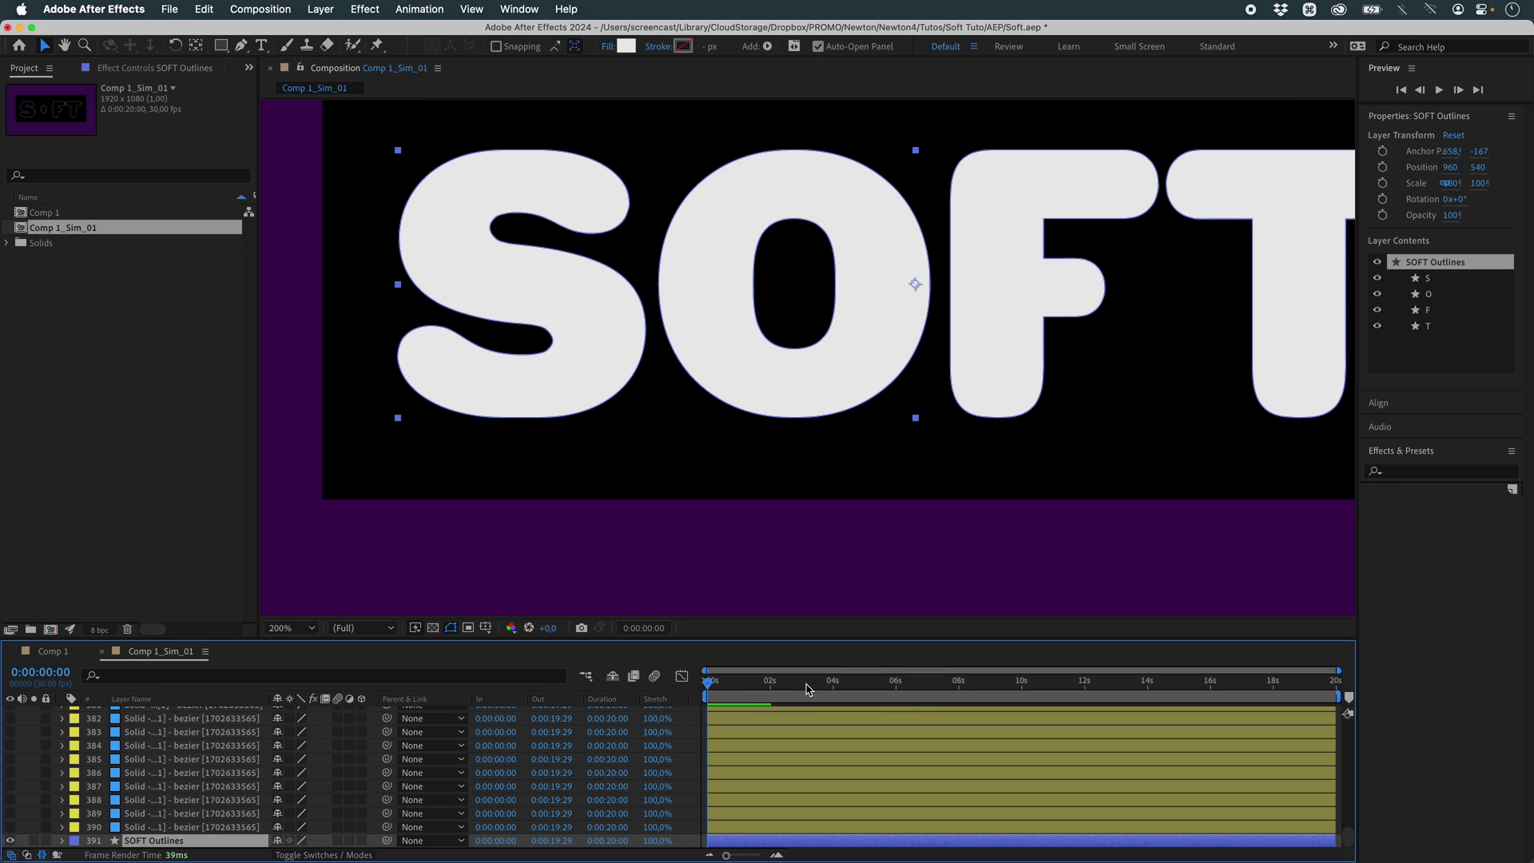
At 3 seconds, give the S, O, F and T groups of SOFT Outlines a solid stroke in the letters' fill color.
left_click(806, 682)
mouse_move(806, 683)
left_mouse_down()
mouse_move(919, 683)
mouse_move(815, 684)
left_mouse_up()
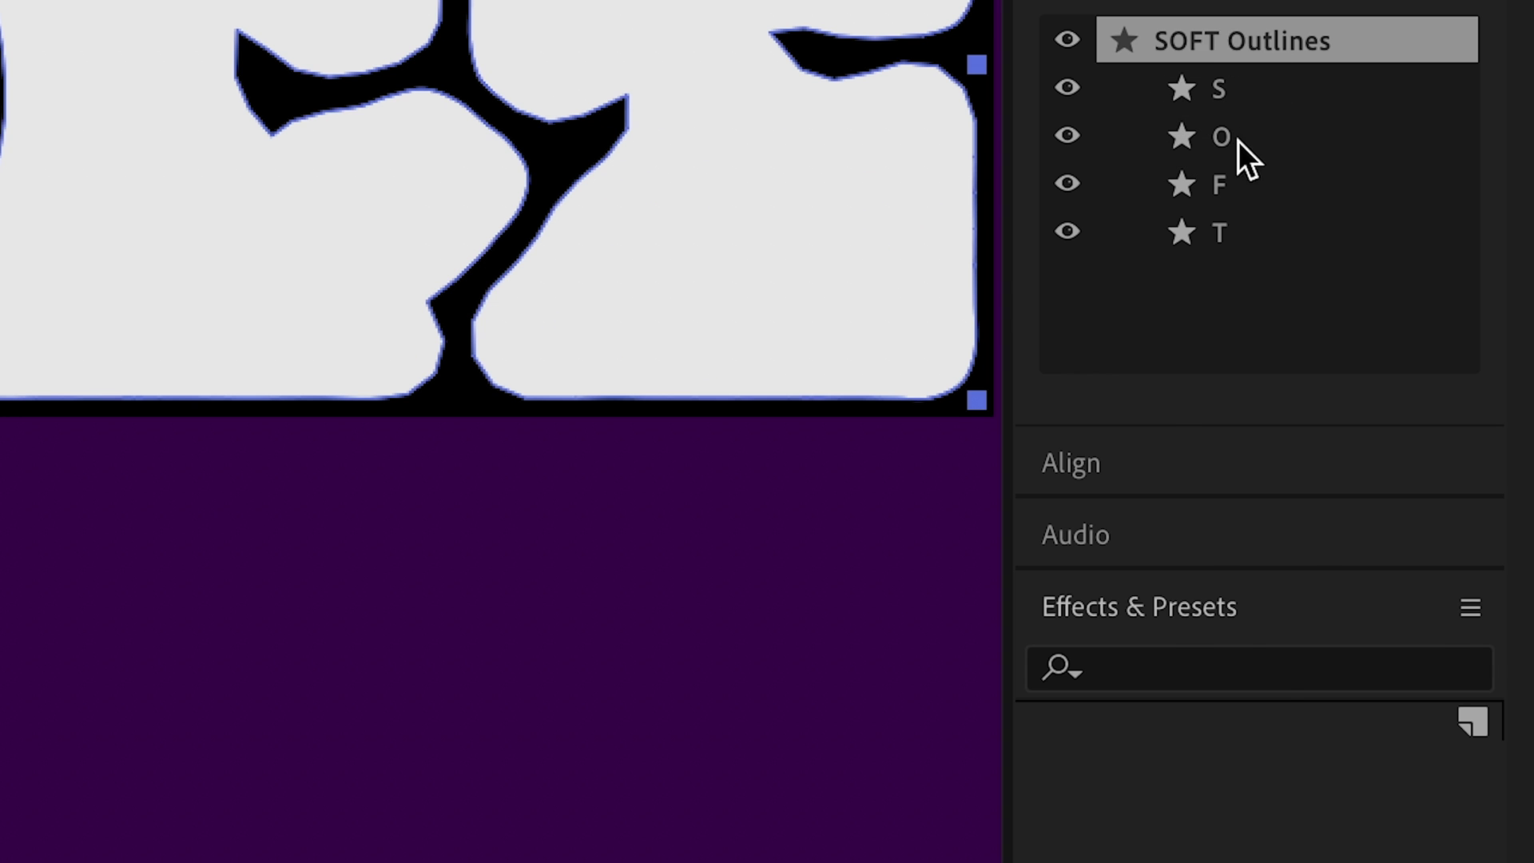
left_click(1238, 95)
left_click(1239, 231, "shift")
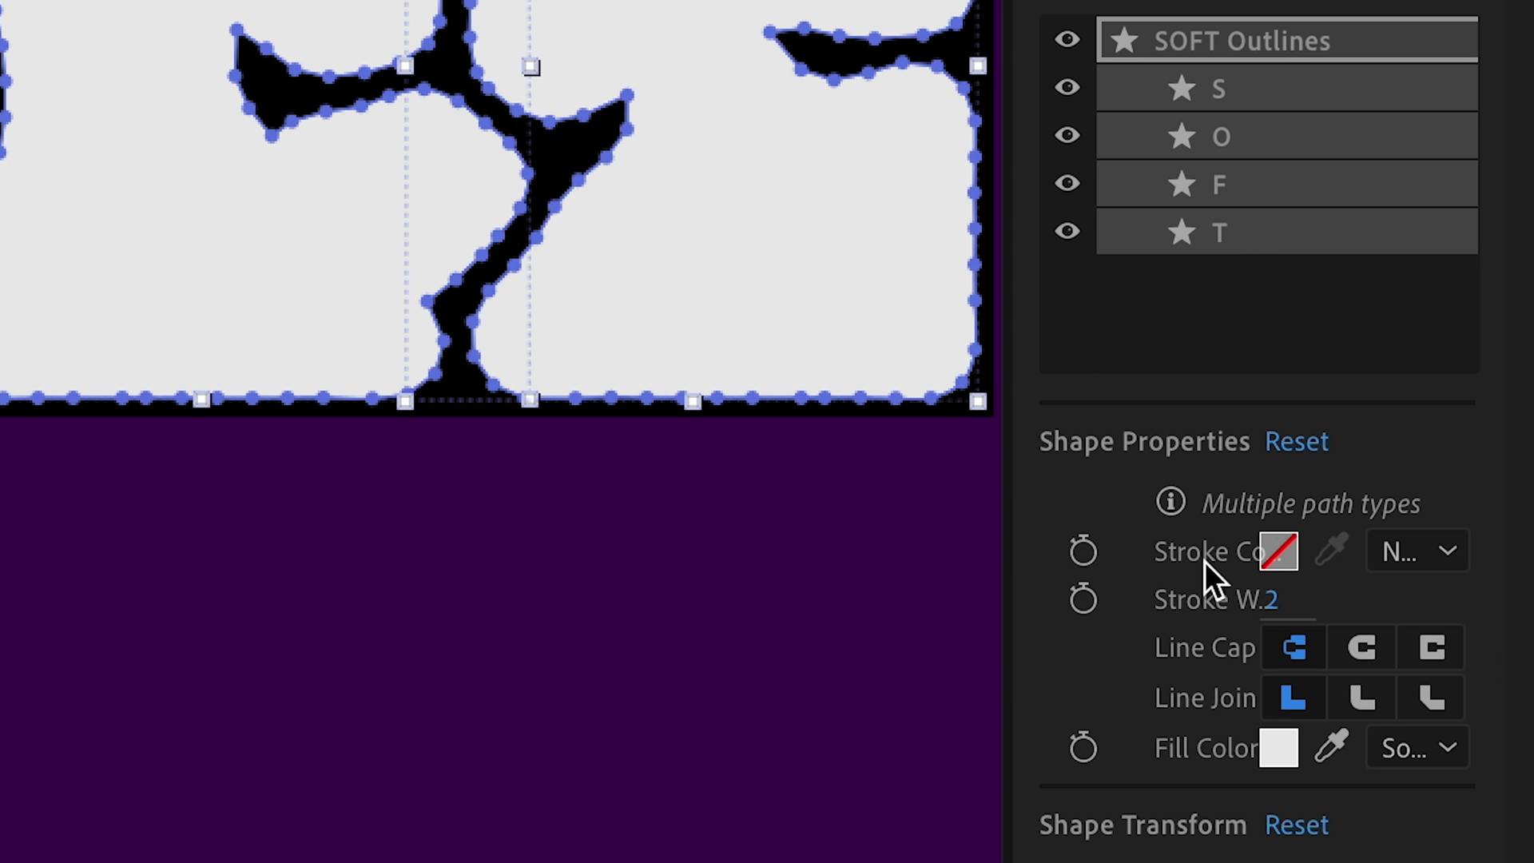
left_click(1415, 551)
left_click(1358, 648)
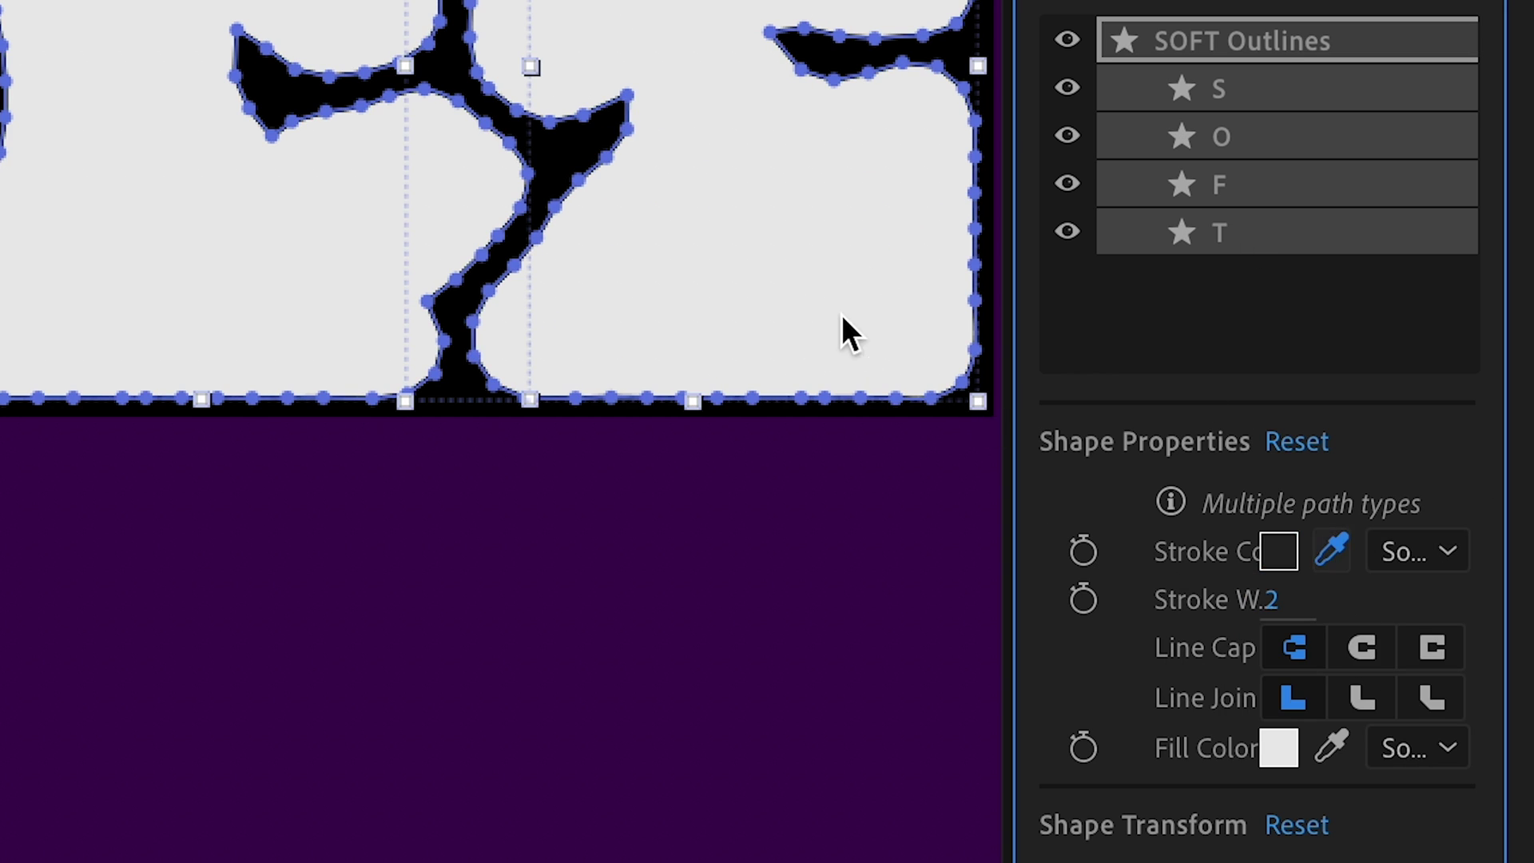
Set the stroke width of the four letter groups to 15.
mouse_move(1271, 604)
left_mouse_down()
mouse_move(1301, 610)
mouse_move(1287, 610)
left_mouse_up()
left_click(1287, 608)
type("15")
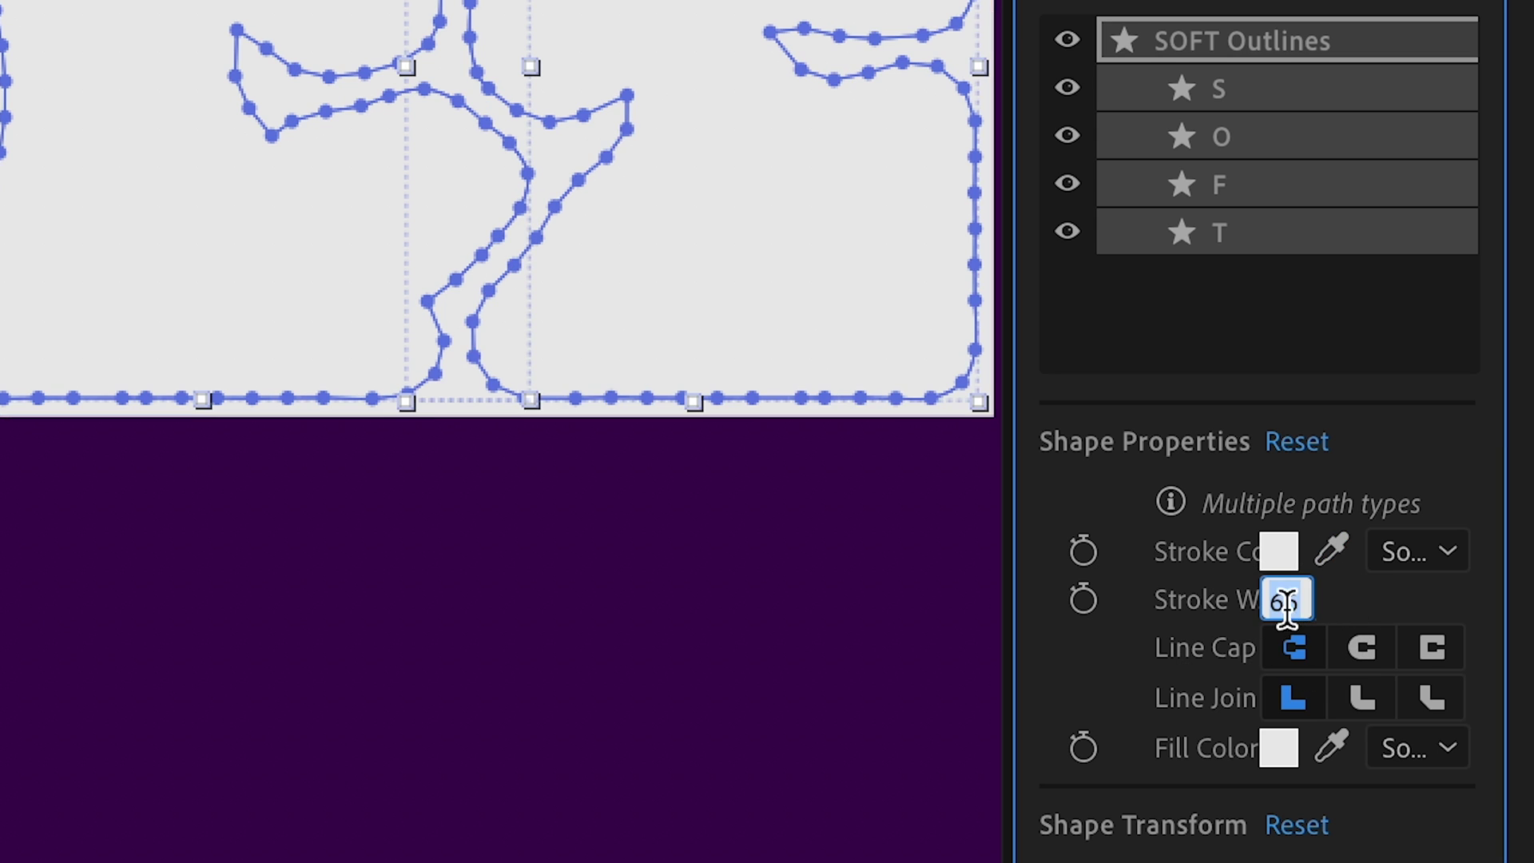
key("Return")
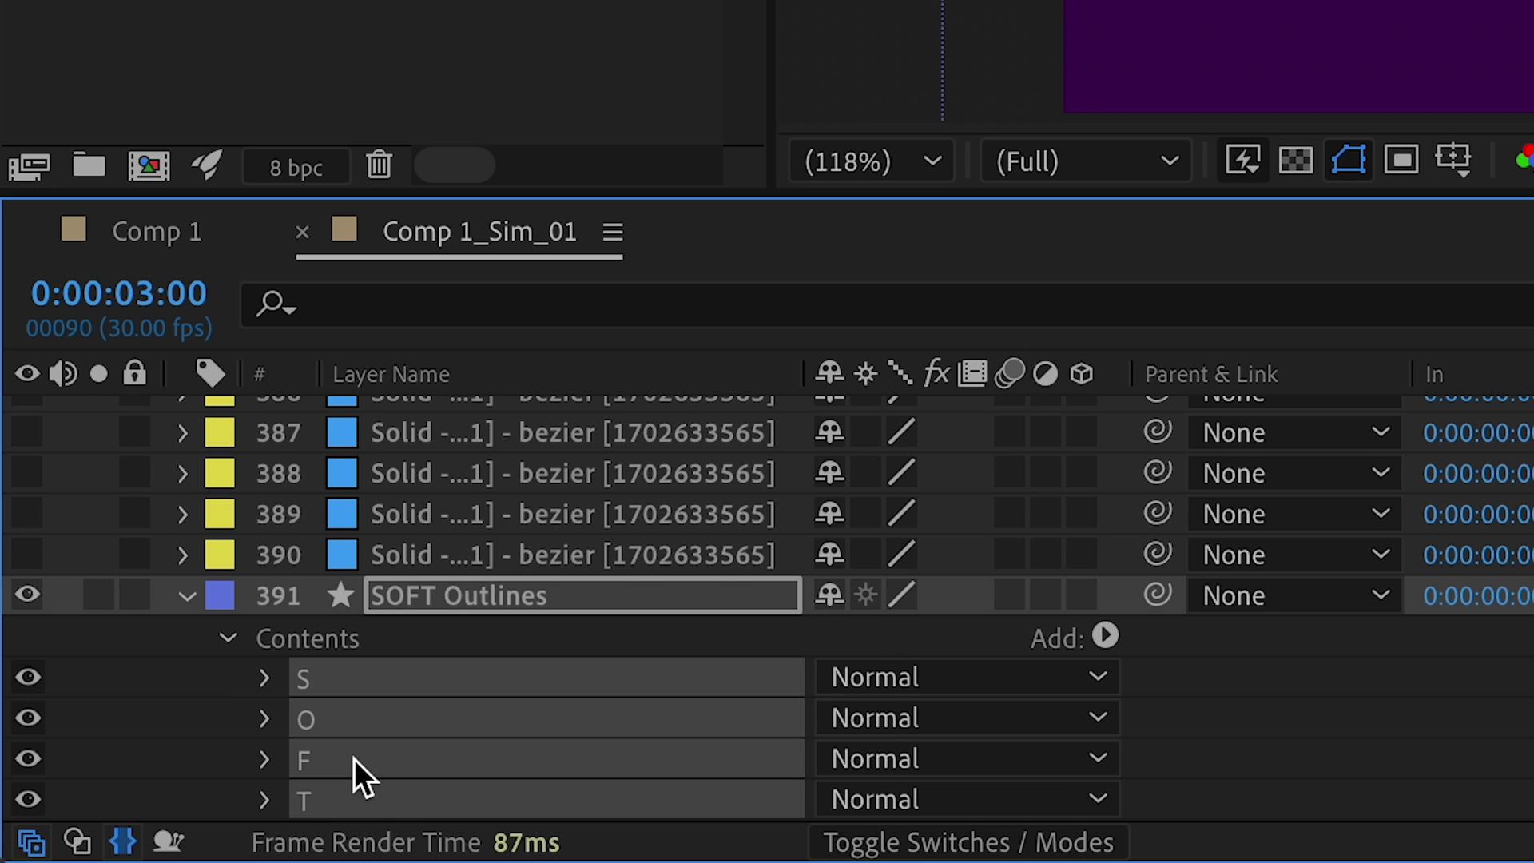
Group the S, O, F and T shapes of SOFT Outlines into one group, and start adding a shape operation.
key("ctrl+g")
left_click(1102, 760)
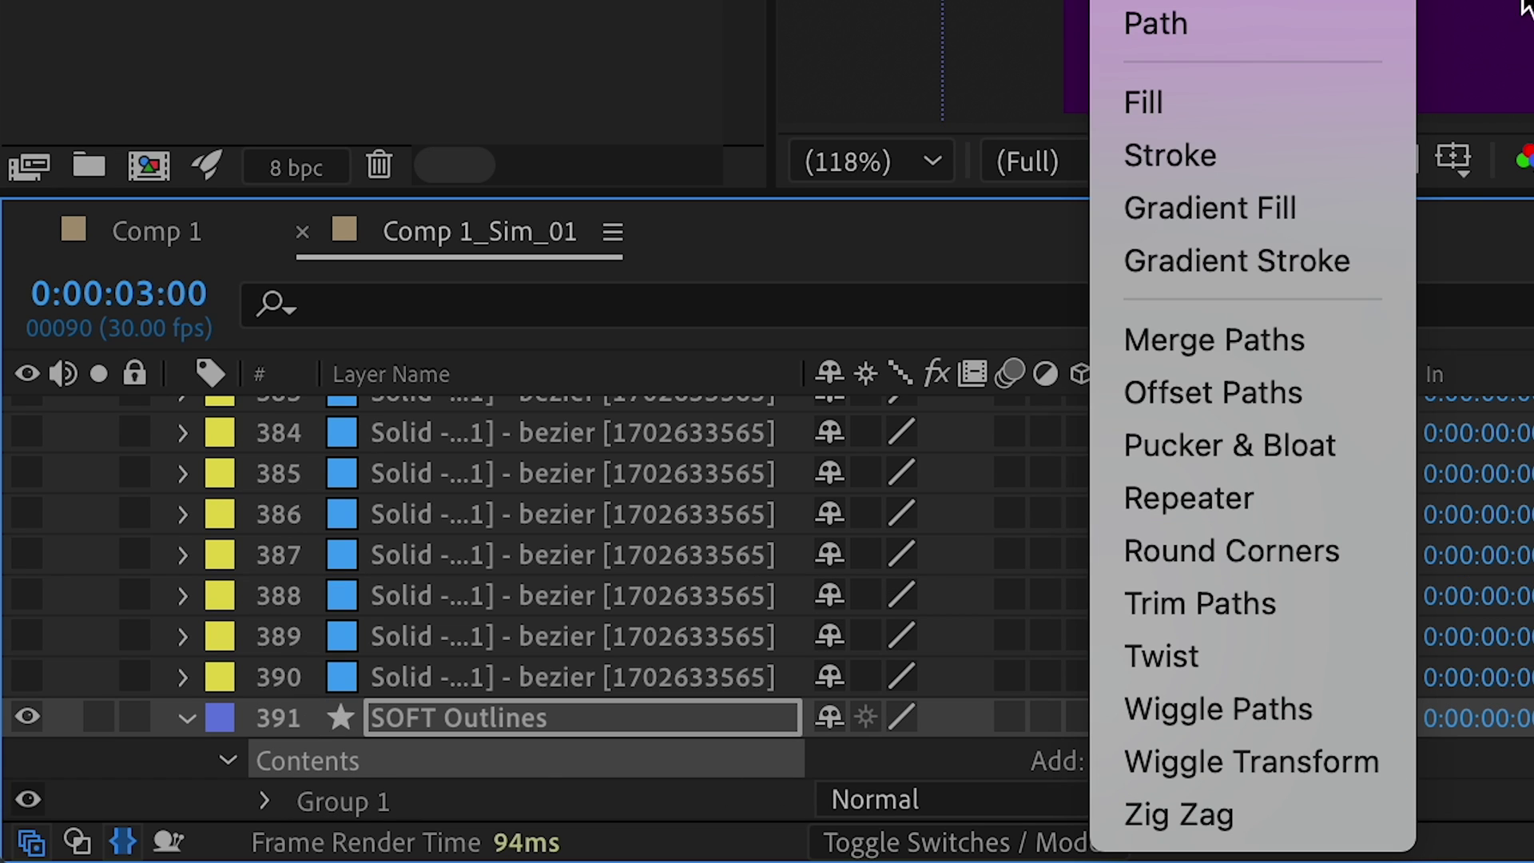